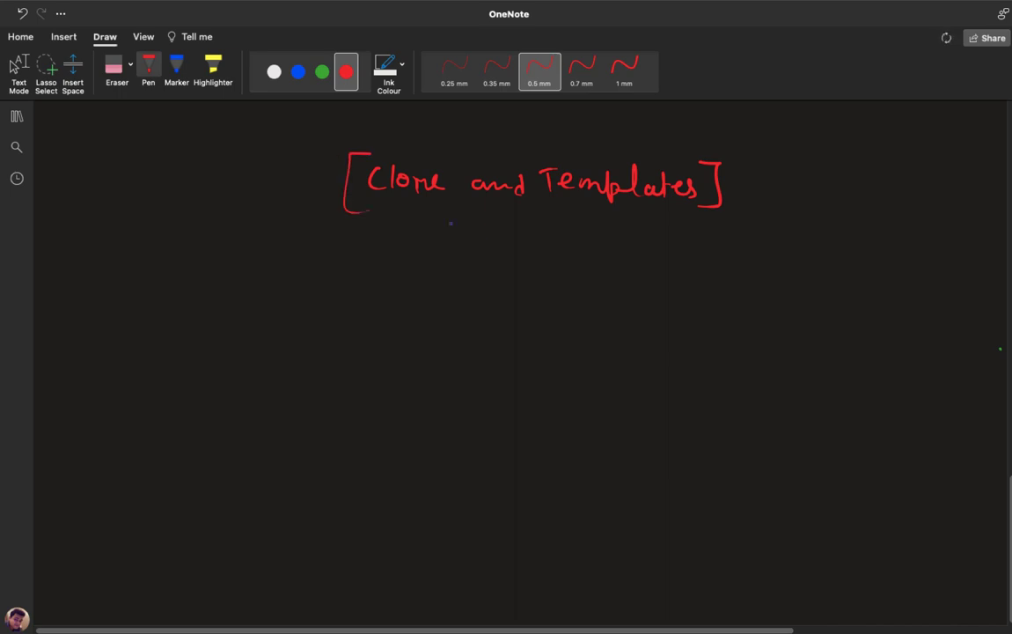
Switch the ink to white and handwrite the 'Clone –' label.
{"action": "scroll", "coordinate": [993, 559], "scroll_direction": "down", "scroll_amount": 2}
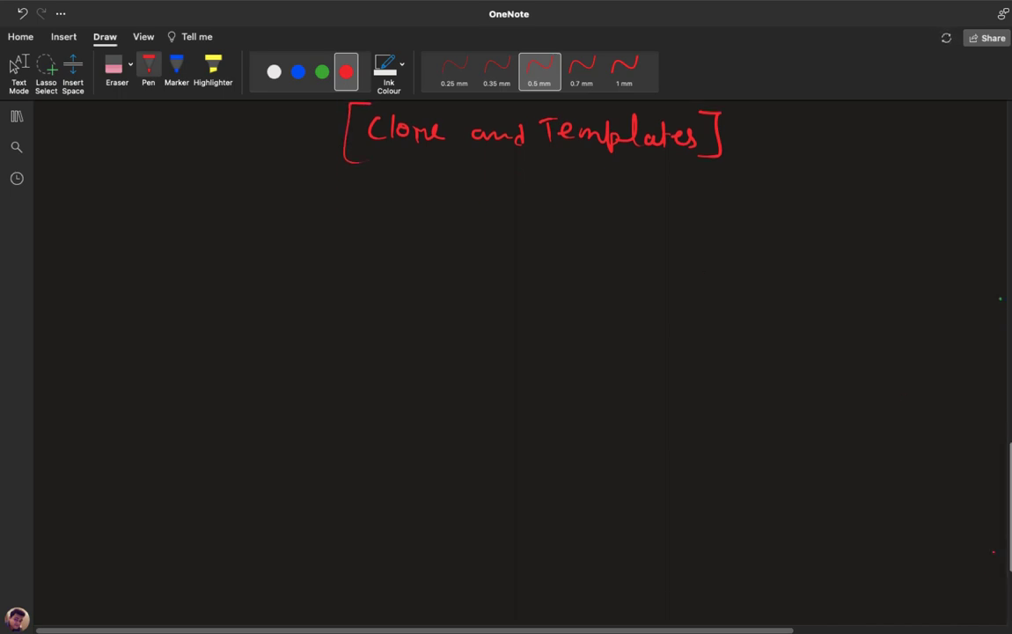
{"action": "left_click", "coordinate": [274, 71]}
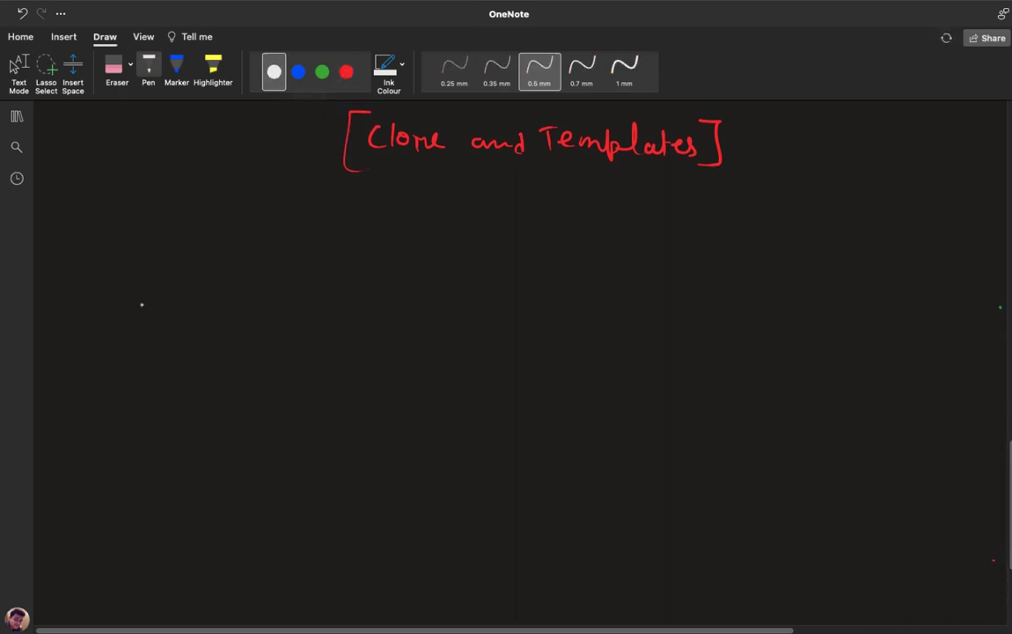
{"action": "left_click_drag", "start_coordinate": [136, 269], "coordinate": [136, 288]}
{"action": "mouse_move", "coordinate": [142, 265]}
{"action": "left_mouse_down"}
{"action": "mouse_move", "coordinate": [142, 287]}
{"action": "mouse_move", "coordinate": [153, 276]}
{"action": "mouse_move", "coordinate": [177, 287]}
{"action": "mouse_move", "coordinate": [237, 280]}
{"action": "left_mouse_up"}
Handwrite the 'Template –' label below Clone.
{"action": "mouse_move", "coordinate": [124, 469]}
{"action": "left_mouse_down"}
{"action": "mouse_move", "coordinate": [124, 490]}
{"action": "mouse_move", "coordinate": [133, 469]}
{"action": "left_mouse_up"}
{"action": "left_click_drag", "start_coordinate": [132, 484], "coordinate": [171, 489]}
{"action": "mouse_move", "coordinate": [181, 469]}
{"action": "left_mouse_down"}
{"action": "mouse_move", "coordinate": [181, 493]}
{"action": "mouse_move", "coordinate": [182, 483]}
{"action": "mouse_move", "coordinate": [192, 491]}
{"action": "left_mouse_up"}
{"action": "left_click_drag", "start_coordinate": [210, 481], "coordinate": [213, 490]}
{"action": "mouse_move", "coordinate": [220, 468]}
{"action": "left_mouse_down"}
{"action": "mouse_move", "coordinate": [220, 491]}
{"action": "mouse_move", "coordinate": [228, 476]}
{"action": "left_mouse_up"}
{"action": "left_click", "coordinate": [264, 489]}
{"action": "left_click_drag", "start_coordinate": [233, 484], "coordinate": [293, 482]}
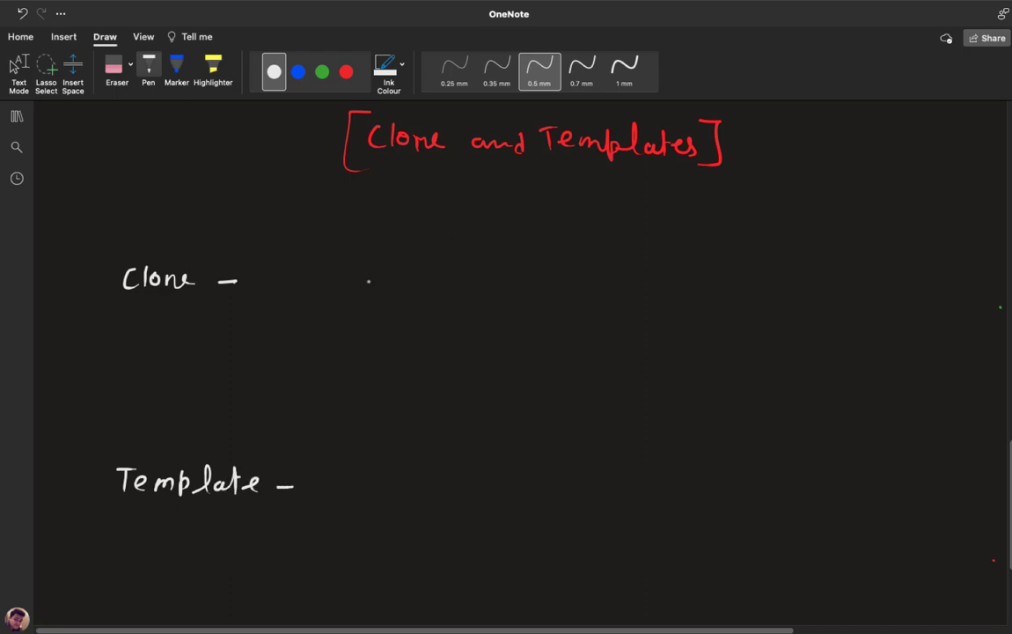
Sketch a small monitor beside each of the Clone and Template labels.
{"action": "mouse_move", "coordinate": [355, 263]}
{"action": "left_mouse_down"}
{"action": "mouse_move", "coordinate": [356, 300]}
{"action": "mouse_move", "coordinate": [391, 293]}
{"action": "mouse_move", "coordinate": [357, 300]}
{"action": "left_mouse_up"}
{"action": "left_click_drag", "start_coordinate": [368, 297], "coordinate": [379, 309]}
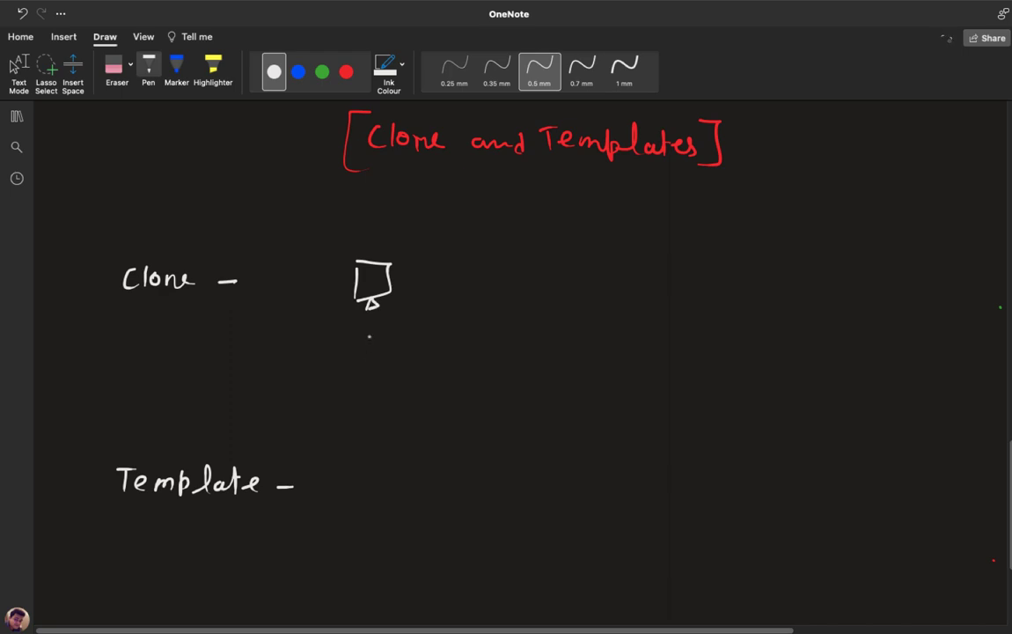
{"action": "left_click_drag", "start_coordinate": [382, 472], "coordinate": [381, 504]}
{"action": "mouse_move", "coordinate": [381, 471]}
{"action": "left_mouse_down"}
{"action": "mouse_move", "coordinate": [420, 471]}
{"action": "mouse_move", "coordinate": [420, 502]}
{"action": "left_mouse_up"}
{"action": "mouse_move", "coordinate": [420, 503]}
{"action": "left_mouse_down"}
{"action": "mouse_move", "coordinate": [381, 503]}
{"action": "mouse_move", "coordinate": [392, 516]}
{"action": "left_mouse_up"}
{"action": "left_click_drag", "start_coordinate": [396, 510], "coordinate": [409, 516]}
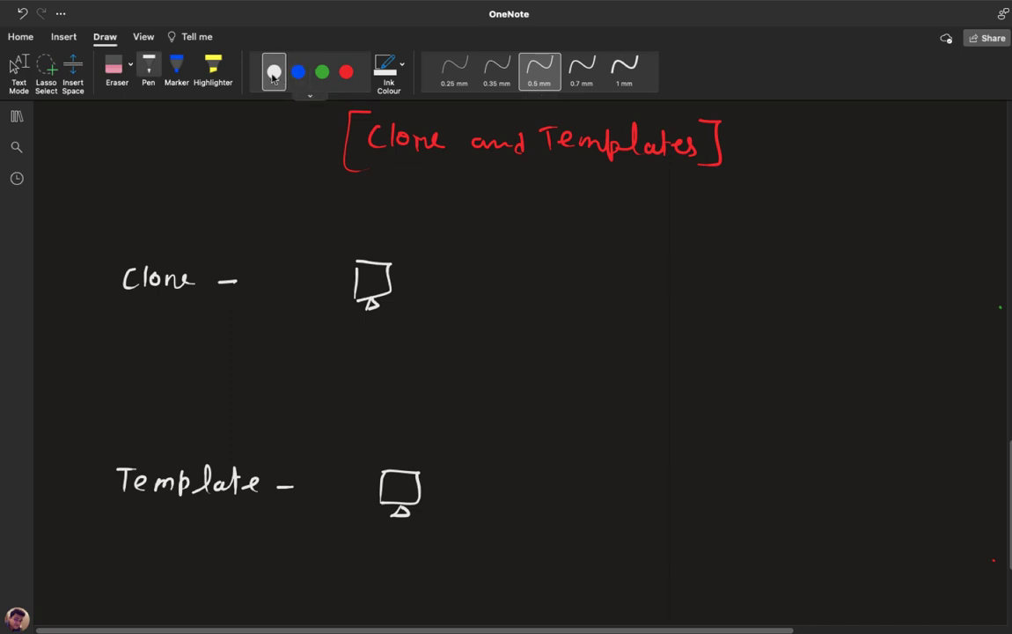
Write win-10 and Photoshop beside the Clone monitor in white ink.
{"action": "left_click_drag", "start_coordinate": [396, 227], "coordinate": [431, 236]}
{"action": "left_click_drag", "start_coordinate": [434, 231], "coordinate": [449, 236]}
{"action": "left_click_drag", "start_coordinate": [462, 224], "coordinate": [461, 223]}
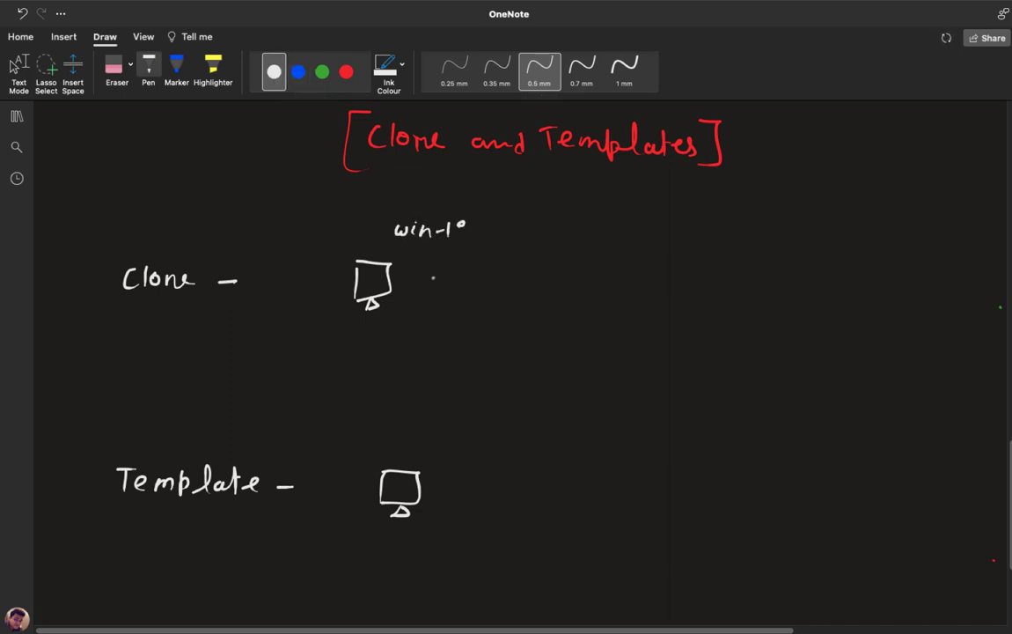
{"action": "mouse_move", "coordinate": [408, 261]}
{"action": "left_mouse_down"}
{"action": "mouse_move", "coordinate": [426, 270]}
{"action": "mouse_move", "coordinate": [500, 263]}
{"action": "left_mouse_up"}
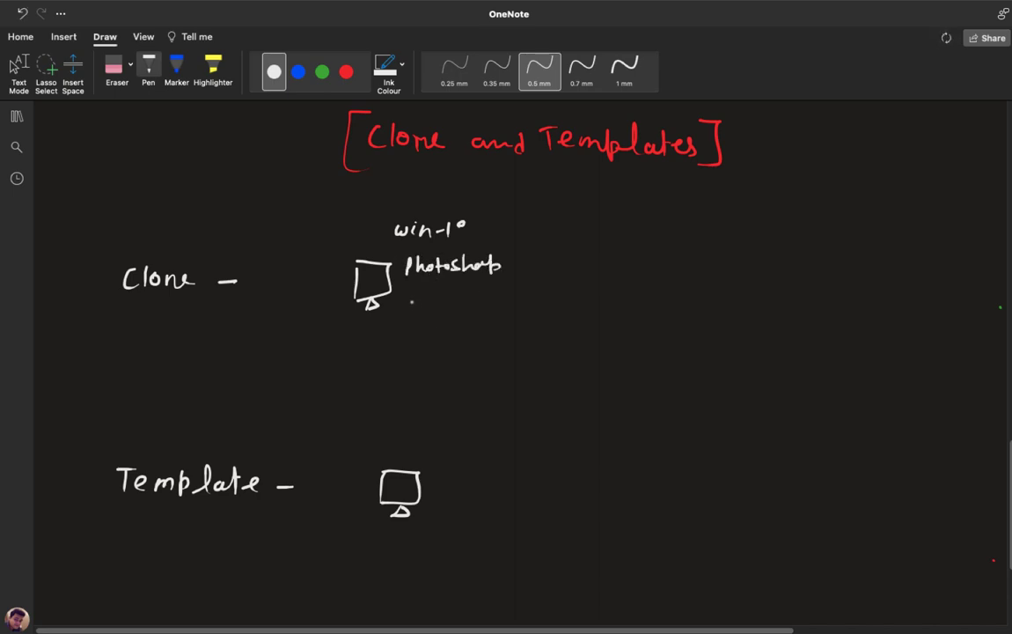
Add Connwise and Chrm to the list and draw a brace around it.
{"action": "mouse_move", "coordinate": [409, 297]}
{"action": "left_mouse_down"}
{"action": "mouse_move", "coordinate": [407, 306]}
{"action": "mouse_move", "coordinate": [419, 301]}
{"action": "left_mouse_up"}
{"action": "mouse_move", "coordinate": [424, 299]}
{"action": "left_mouse_down"}
{"action": "mouse_move", "coordinate": [488, 298]}
{"action": "mouse_move", "coordinate": [456, 313]}
{"action": "mouse_move", "coordinate": [501, 297]}
{"action": "left_mouse_up"}
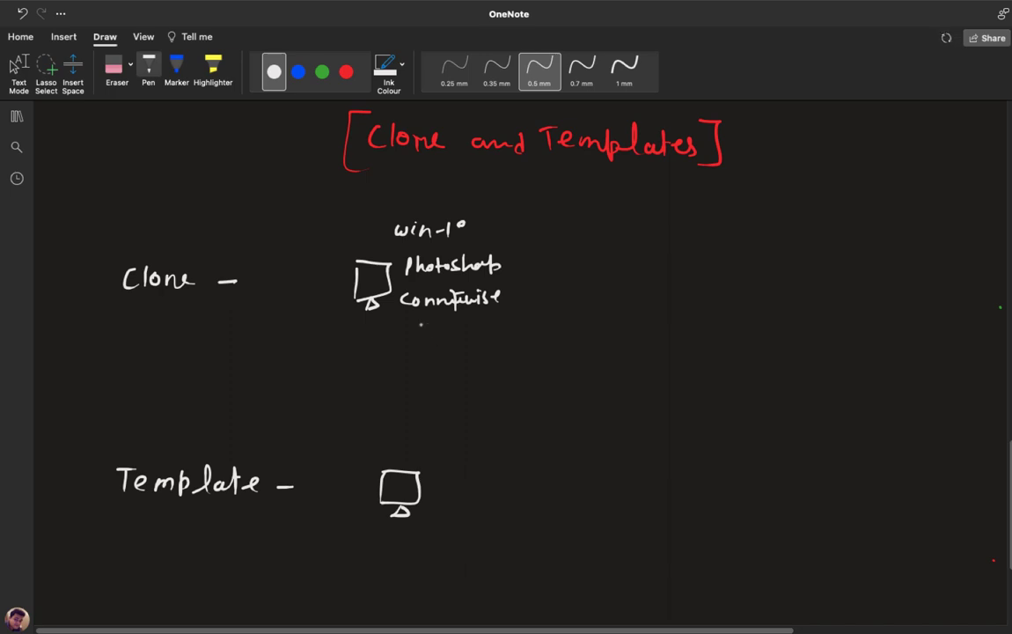
{"action": "mouse_move", "coordinate": [414, 319]}
{"action": "left_mouse_down"}
{"action": "mouse_move", "coordinate": [408, 330]}
{"action": "mouse_move", "coordinate": [469, 323]}
{"action": "left_mouse_up"}
{"action": "mouse_move", "coordinate": [490, 210]}
{"action": "left_mouse_down"}
{"action": "mouse_move", "coordinate": [532, 264]}
{"action": "mouse_move", "coordinate": [521, 340]}
{"action": "left_mouse_up"}
In green ink, draw an arrow to a copied monitor and add ditto marks.
{"action": "left_click", "coordinate": [322, 71]}
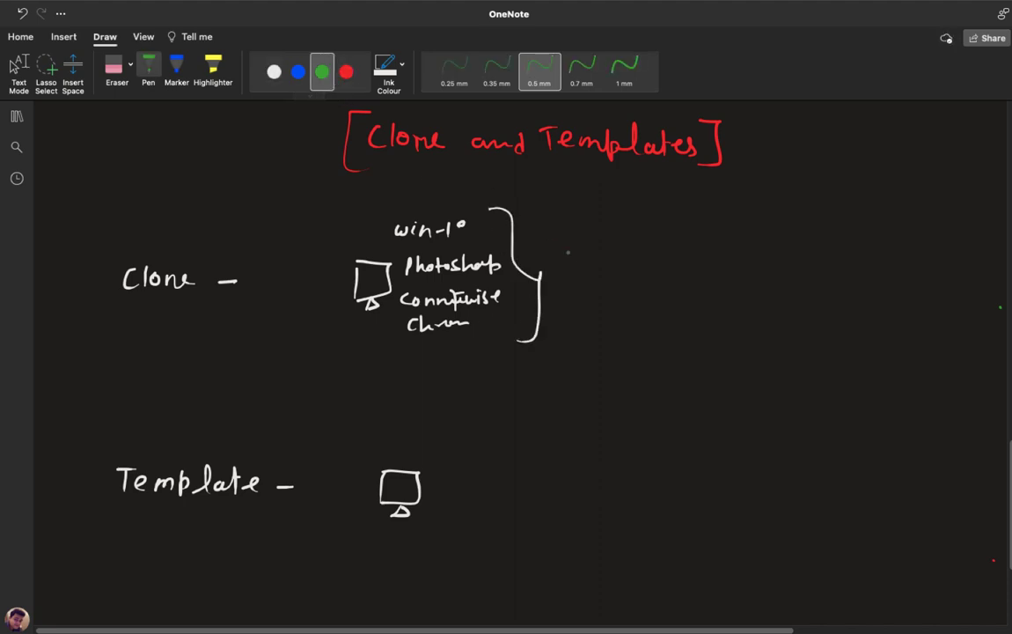
{"action": "mouse_move", "coordinate": [558, 274]}
{"action": "left_mouse_down"}
{"action": "mouse_move", "coordinate": [699, 259]}
{"action": "mouse_move", "coordinate": [652, 289]}
{"action": "mouse_move", "coordinate": [678, 300]}
{"action": "left_mouse_up"}
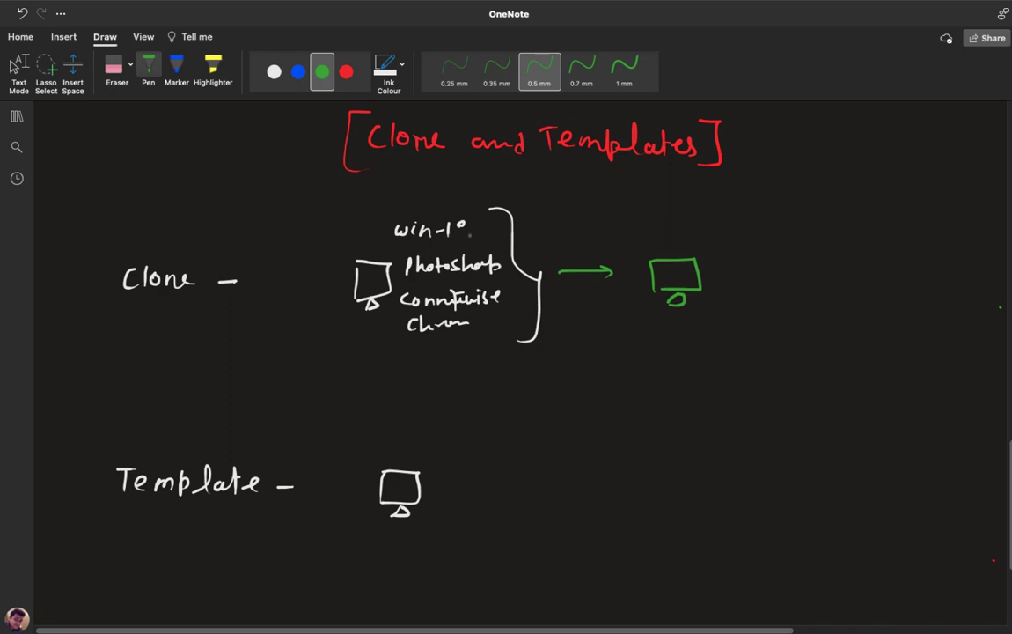
{"action": "left_click_drag", "start_coordinate": [737, 219], "coordinate": [747, 265]}
{"action": "left_click_drag", "start_coordinate": [753, 257], "coordinate": [751, 294]}
{"action": "left_click_drag", "start_coordinate": [759, 282], "coordinate": [765, 320]}
Add a brace by the ditto marks, a dashed arrow, and the circled 4hrs note.
{"action": "mouse_move", "coordinate": [766, 211]}
{"action": "left_mouse_down"}
{"action": "mouse_move", "coordinate": [788, 295]}
{"action": "mouse_move", "coordinate": [781, 330]}
{"action": "left_mouse_up"}
{"action": "left_click_drag", "start_coordinate": [526, 212], "coordinate": [721, 225]}
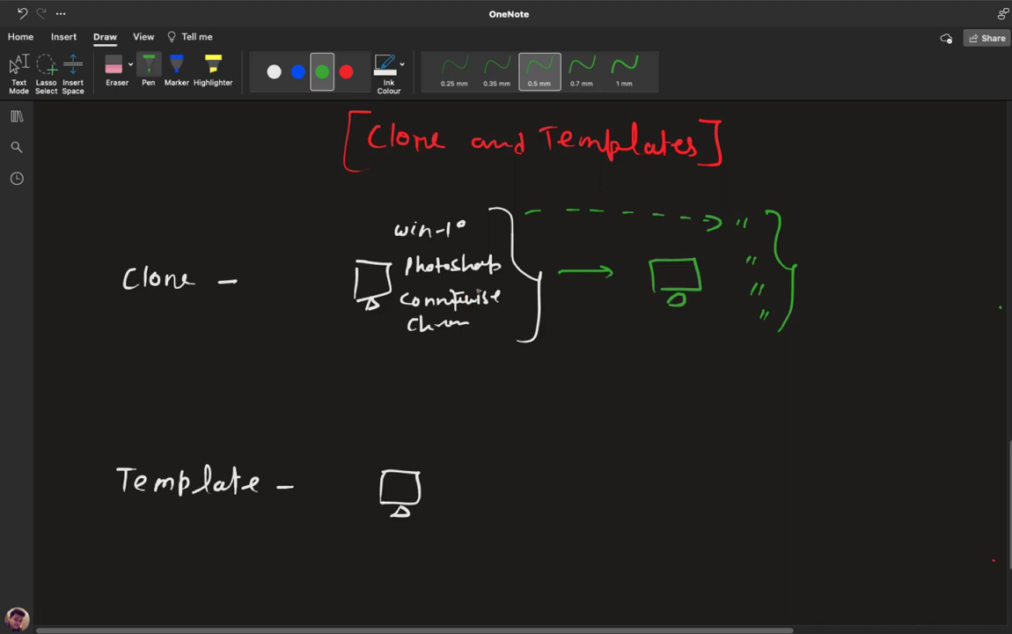
{"action": "mouse_move", "coordinate": [409, 351]}
{"action": "left_mouse_down"}
{"action": "mouse_move", "coordinate": [416, 380]}
{"action": "mouse_move", "coordinate": [507, 377]}
{"action": "mouse_move", "coordinate": [450, 391]}
{"action": "mouse_move", "coordinate": [456, 356]}
{"action": "left_mouse_up"}
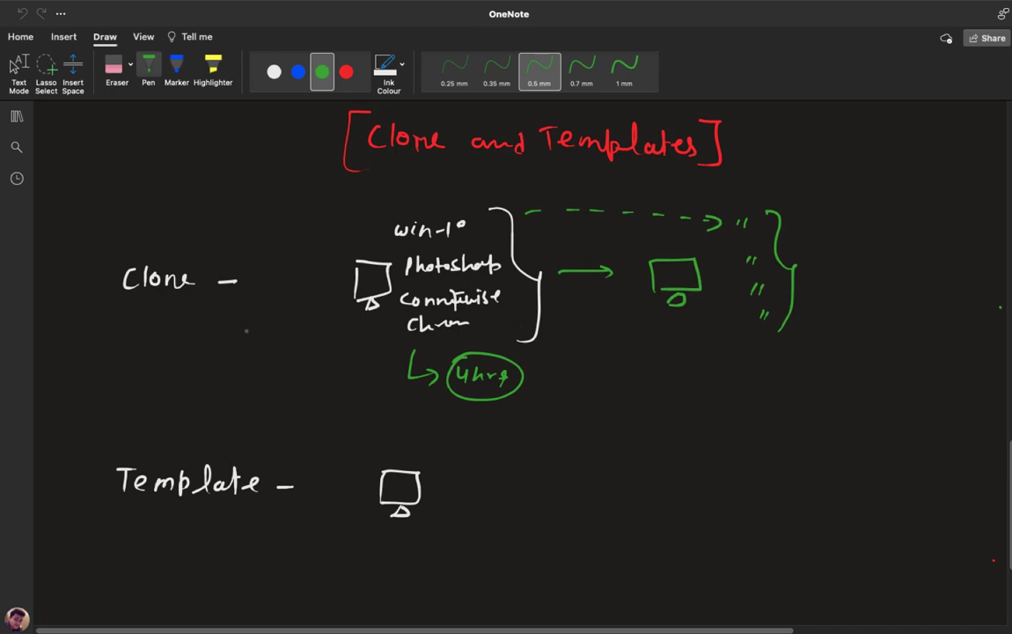
Draw a green double-headed bracket arrow between the Clone and Template labels.
{"action": "mouse_move", "coordinate": [104, 287]}
{"action": "left_mouse_down"}
{"action": "mouse_move", "coordinate": [64, 429]}
{"action": "mouse_move", "coordinate": [88, 469]}
{"action": "left_mouse_up"}
{"action": "left_click_drag", "start_coordinate": [93, 280], "coordinate": [104, 286]}
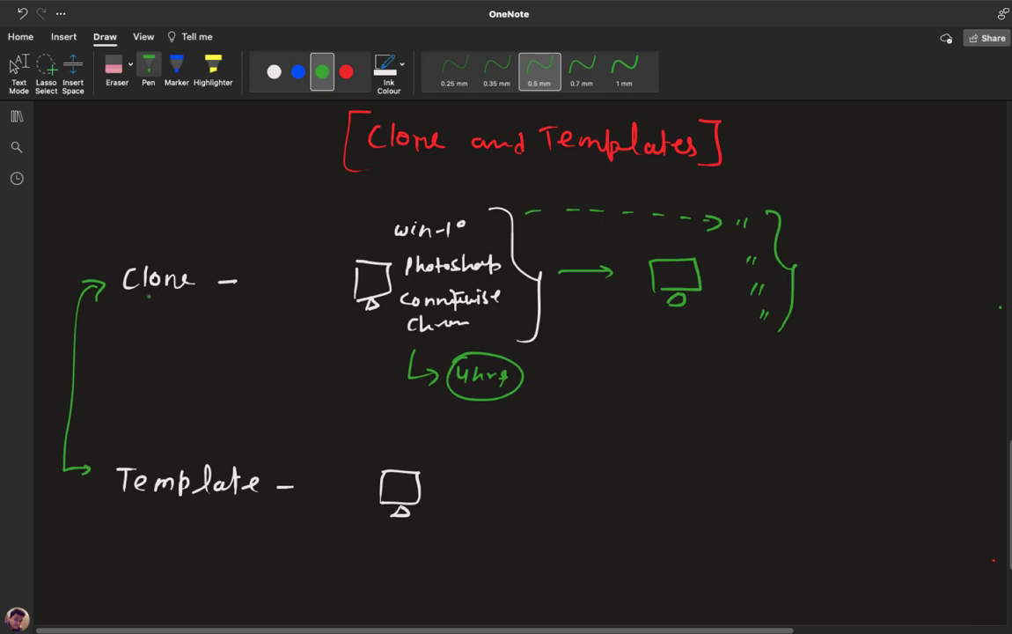
In blue ink, draw an arrow from the Template monitor and write 'Create Master Copy of vm'.
{"action": "left_click", "coordinate": [299, 74]}
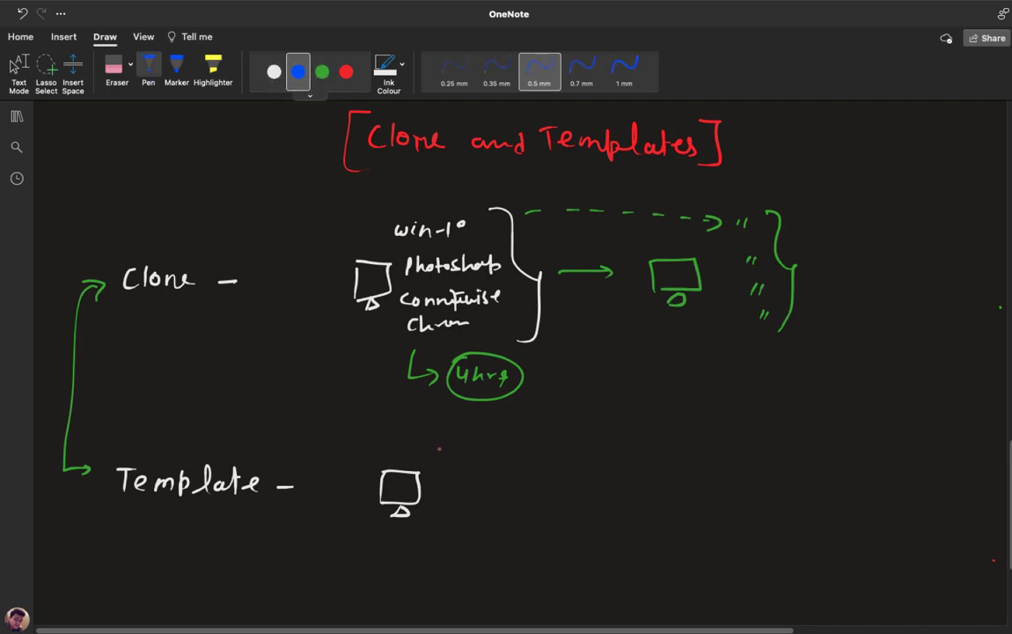
{"action": "left_click_drag", "start_coordinate": [422, 493], "coordinate": [562, 499]}
{"action": "mouse_move", "coordinate": [554, 488]}
{"action": "left_mouse_down"}
{"action": "mouse_move", "coordinate": [602, 483]}
{"action": "mouse_move", "coordinate": [636, 500]}
{"action": "left_mouse_up"}
{"action": "mouse_move", "coordinate": [650, 487]}
{"action": "left_mouse_down"}
{"action": "mouse_move", "coordinate": [643, 501]}
{"action": "mouse_move", "coordinate": [657, 502]}
{"action": "left_mouse_up"}
{"action": "mouse_move", "coordinate": [653, 491]}
{"action": "left_mouse_down"}
{"action": "mouse_move", "coordinate": [710, 500]}
{"action": "mouse_move", "coordinate": [723, 493]}
{"action": "mouse_move", "coordinate": [755, 510]}
{"action": "mouse_move", "coordinate": [784, 498]}
{"action": "mouse_move", "coordinate": [801, 510]}
{"action": "mouse_move", "coordinate": [814, 495]}
{"action": "left_mouse_up"}
{"action": "left_click_drag", "start_coordinate": [627, 531], "coordinate": [683, 544]}
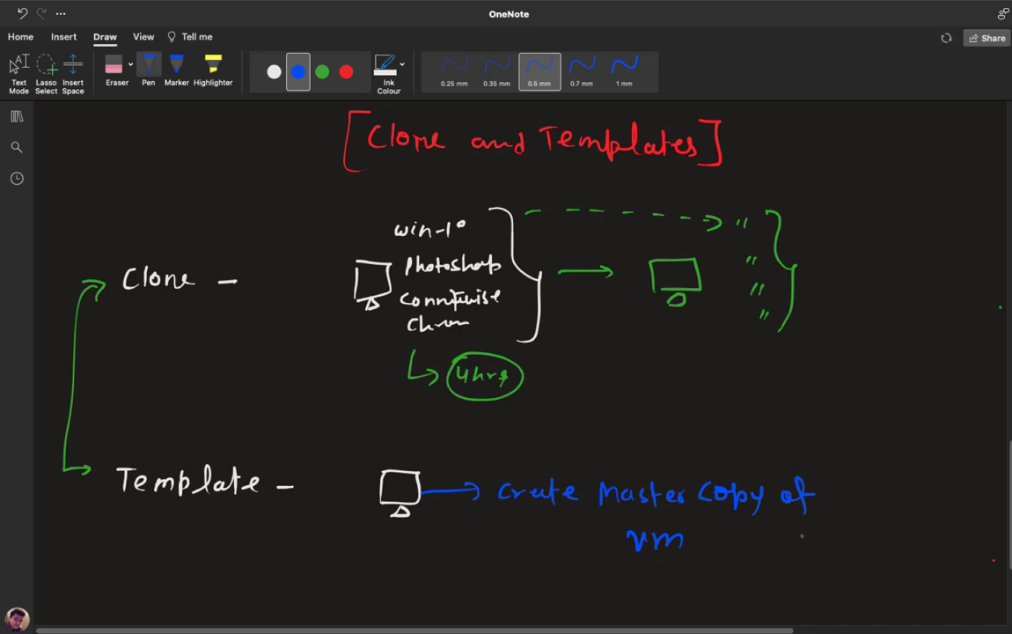
Draw a blue vm box below the note and label the Template monitor vm.
{"action": "scroll", "coordinate": [693, 522], "scroll_direction": "down", "scroll_amount": 3}
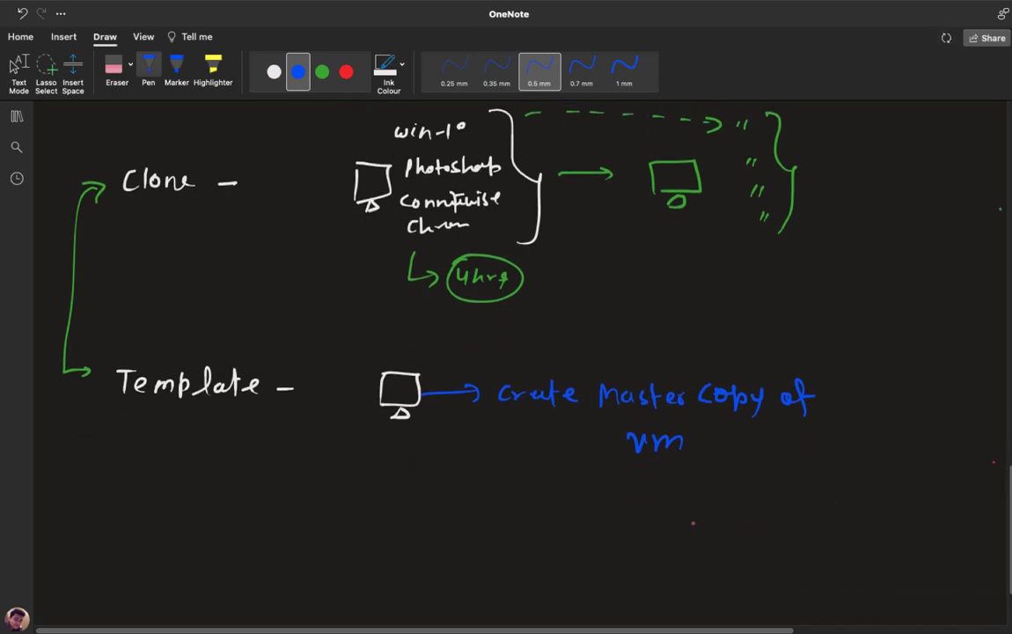
{"action": "left_click_drag", "start_coordinate": [644, 476], "coordinate": [649, 459]}
{"action": "mouse_move", "coordinate": [657, 459]}
{"action": "left_mouse_down"}
{"action": "mouse_move", "coordinate": [657, 476]}
{"action": "mouse_move", "coordinate": [667, 476]}
{"action": "mouse_move", "coordinate": [683, 459]}
{"action": "mouse_move", "coordinate": [653, 463]}
{"action": "mouse_move", "coordinate": [678, 467]}
{"action": "mouse_move", "coordinate": [676, 486]}
{"action": "left_mouse_up"}
{"action": "left_click_drag", "start_coordinate": [372, 455], "coordinate": [416, 470]}
In green, branch four arrows from the vm box to small monitors labelled Vm's.
{"action": "left_click", "coordinate": [322, 72]}
{"action": "mouse_move", "coordinate": [665, 488]}
{"action": "left_mouse_down"}
{"action": "mouse_move", "coordinate": [665, 515]}
{"action": "mouse_move", "coordinate": [722, 509]}
{"action": "left_mouse_up"}
{"action": "mouse_move", "coordinate": [664, 518]}
{"action": "left_mouse_down"}
{"action": "mouse_move", "coordinate": [664, 528]}
{"action": "mouse_move", "coordinate": [716, 552]}
{"action": "mouse_move", "coordinate": [669, 581]}
{"action": "mouse_move", "coordinate": [727, 577]}
{"action": "mouse_move", "coordinate": [677, 609]}
{"action": "left_mouse_up"}
{"action": "left_click_drag", "start_coordinate": [678, 609], "coordinate": [738, 608]}
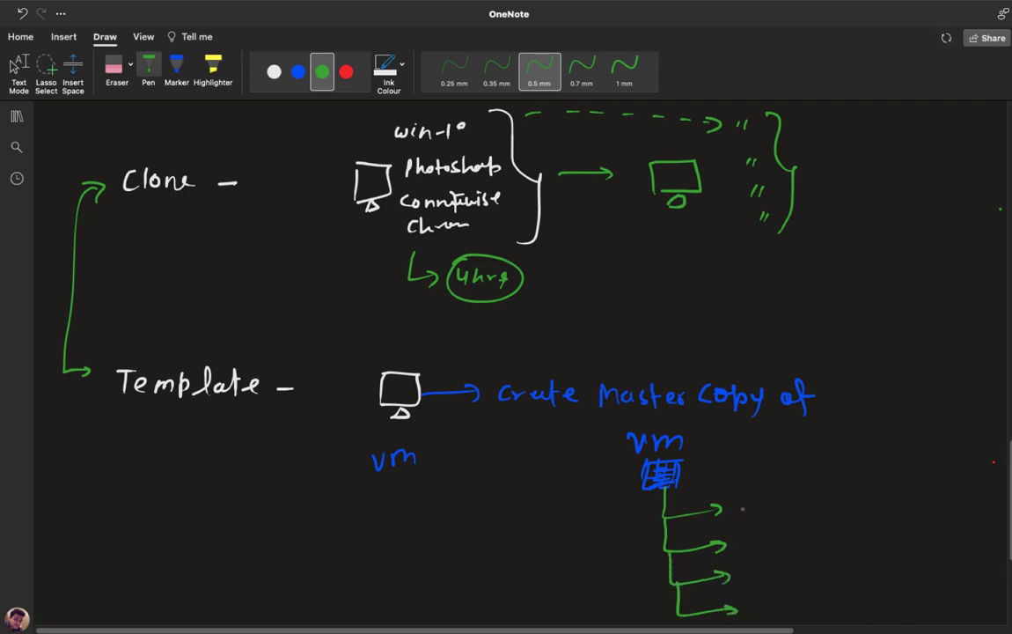
{"action": "mouse_move", "coordinate": [743, 504]}
{"action": "left_mouse_down"}
{"action": "mouse_move", "coordinate": [767, 521]}
{"action": "mouse_move", "coordinate": [759, 539]}
{"action": "mouse_move", "coordinate": [787, 557]}
{"action": "mouse_move", "coordinate": [769, 585]}
{"action": "mouse_move", "coordinate": [796, 580]}
{"action": "left_mouse_up"}
{"action": "mouse_move", "coordinate": [780, 583]}
{"action": "left_mouse_down"}
{"action": "mouse_move", "coordinate": [792, 588]}
{"action": "mouse_move", "coordinate": [781, 614]}
{"action": "mouse_move", "coordinate": [804, 606]}
{"action": "mouse_move", "coordinate": [778, 619]}
{"action": "left_mouse_up"}
{"action": "mouse_move", "coordinate": [769, 488]}
{"action": "left_mouse_down"}
{"action": "mouse_move", "coordinate": [832, 508]}
{"action": "mouse_move", "coordinate": [826, 532]}
{"action": "left_mouse_up"}
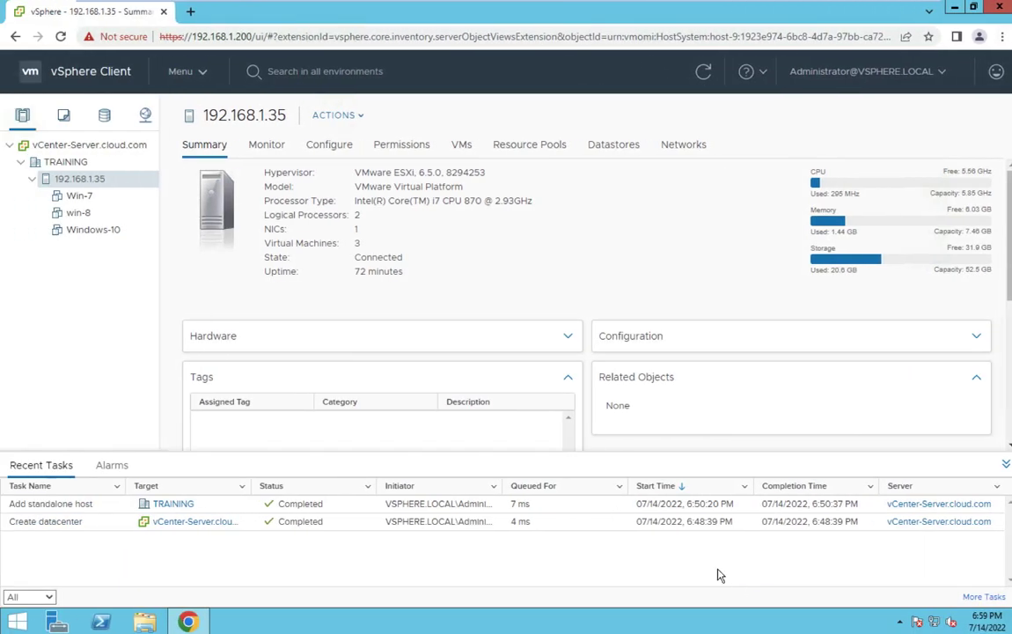
Select the Windows-10 VM, power it on, and launch its console.
{"action": "left_click", "coordinate": [96, 229]}
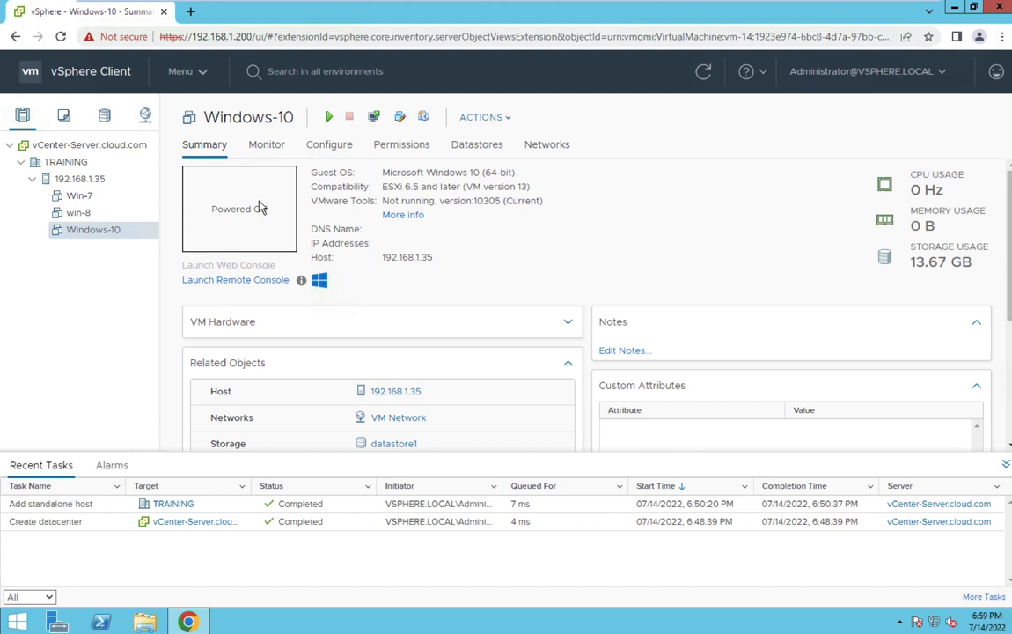
{"action": "left_click", "coordinate": [329, 118]}
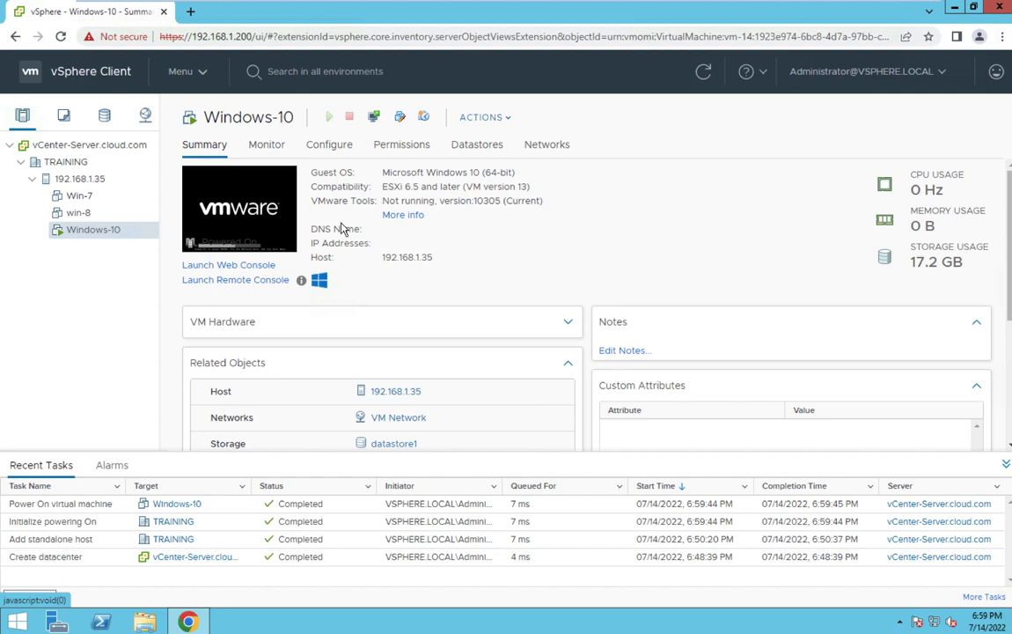
{"action": "left_click", "coordinate": [250, 220]}
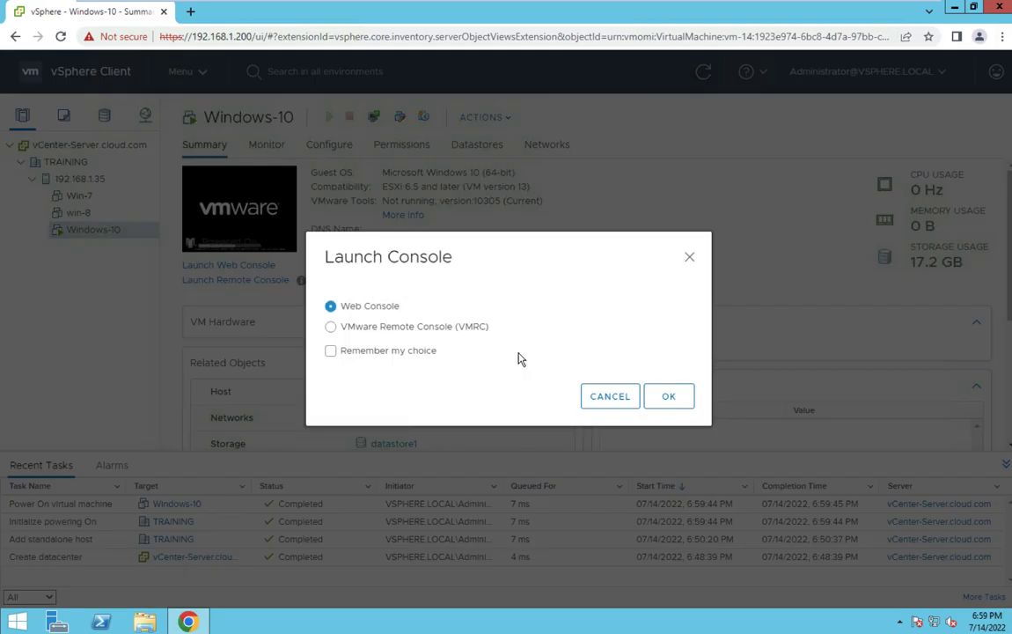
Open the Windows-10 web console, start Windows normally, and enter the login password.
{"action": "left_click", "coordinate": [664, 399]}
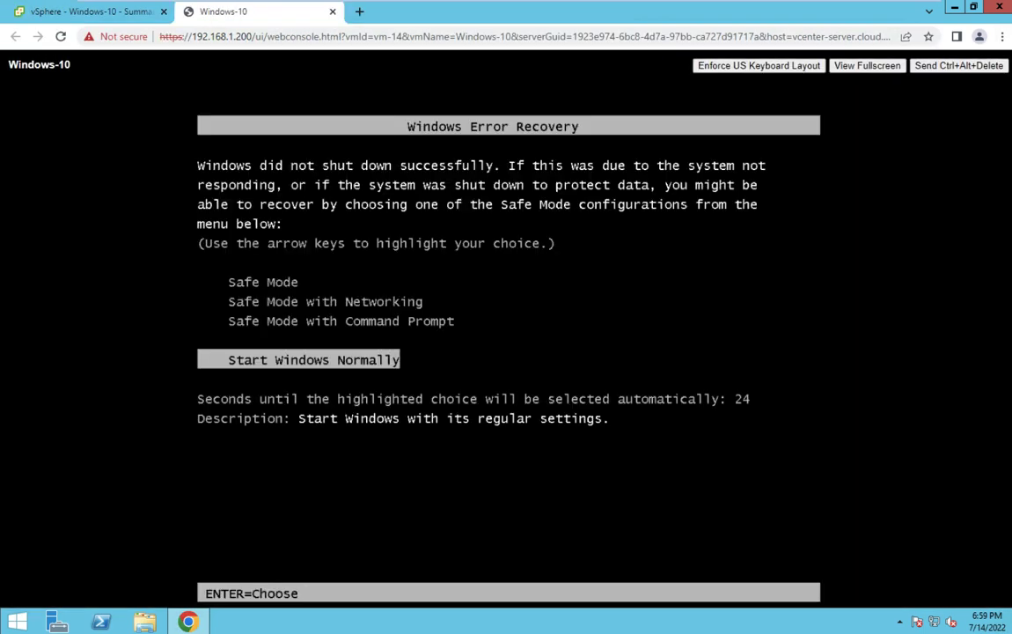
{"action": "key", "text": "Return"}
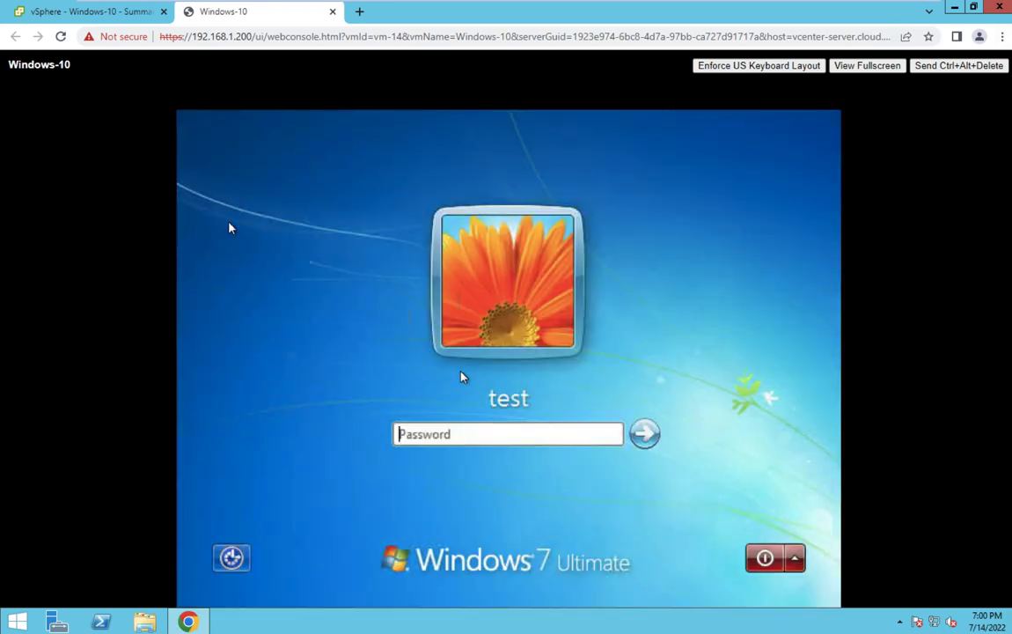
{"action": "left_click", "coordinate": [471, 433]}
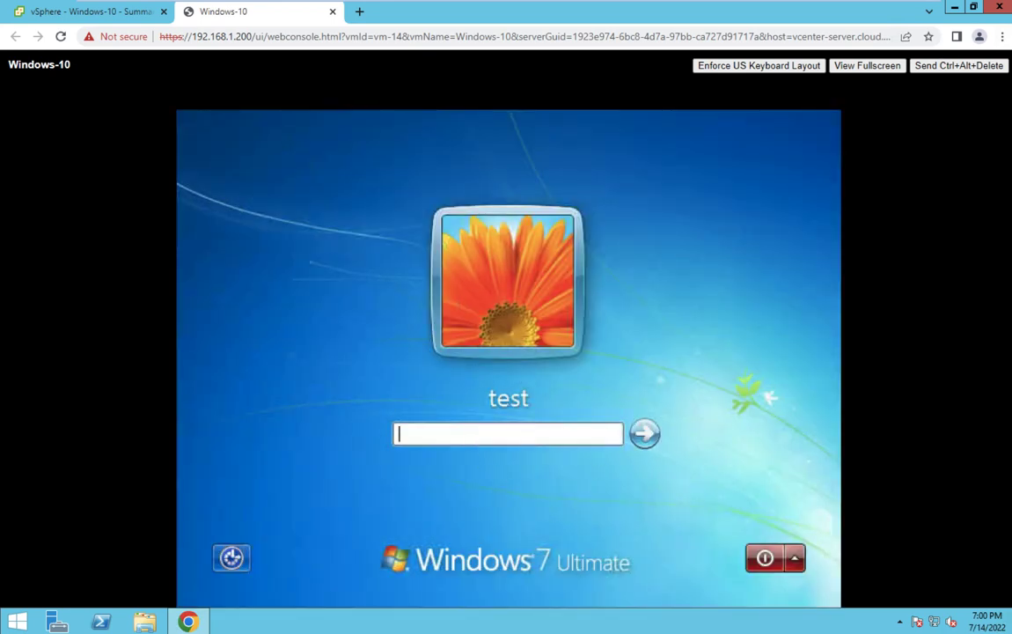
{"action": "type", "text": "test@1234"}
Log in, go fullscreen, minimize Internet Explorer, and close the network location prompt.
{"action": "key", "text": "Return"}
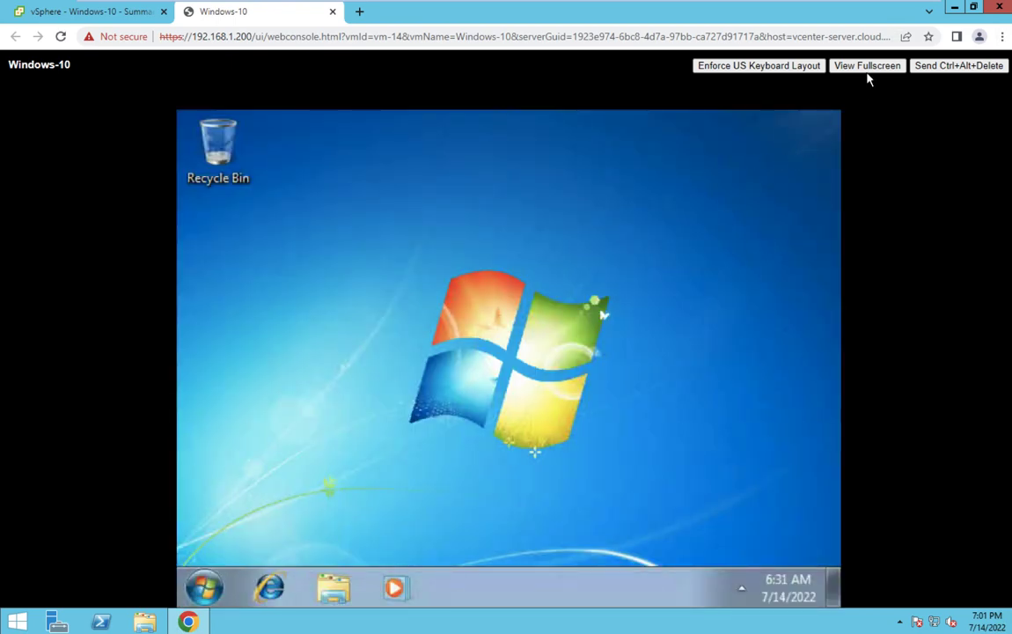
{"action": "left_click", "coordinate": [868, 70]}
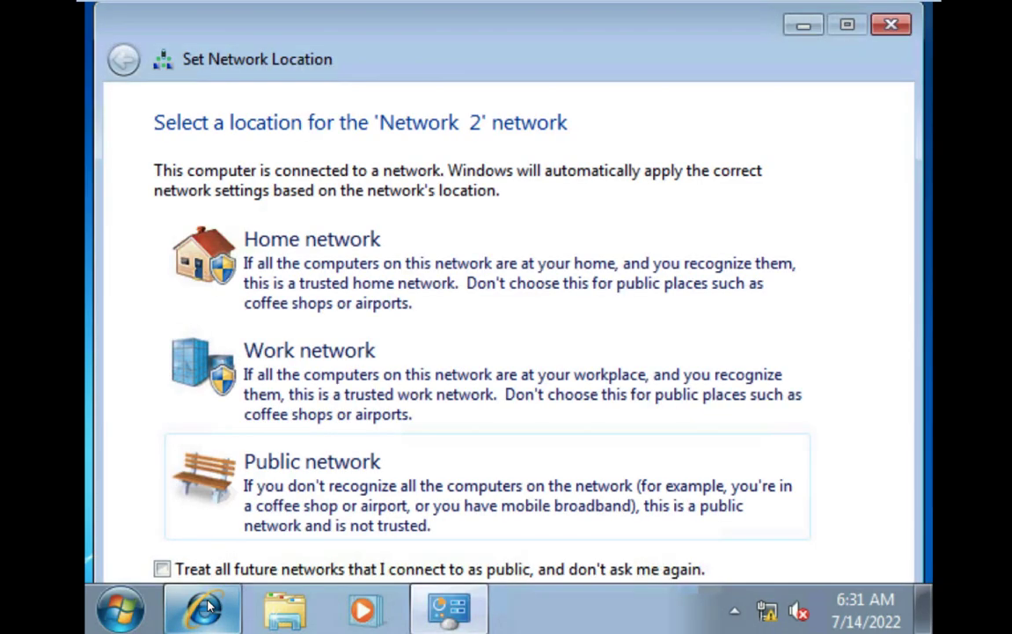
{"action": "left_click", "coordinate": [209, 606]}
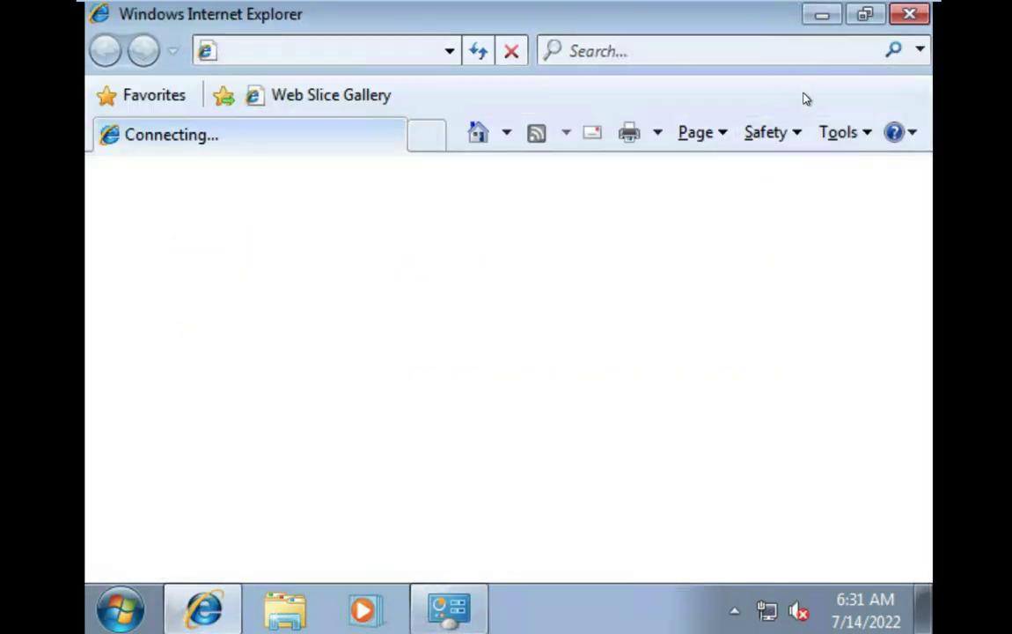
{"action": "left_click", "coordinate": [821, 14]}
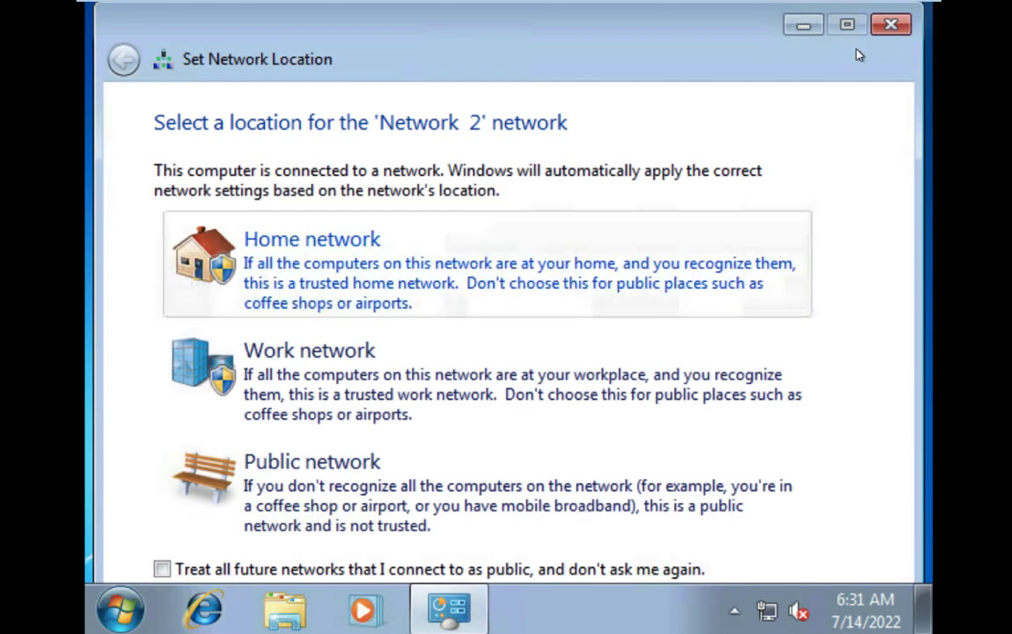
{"action": "left_click", "coordinate": [892, 24]}
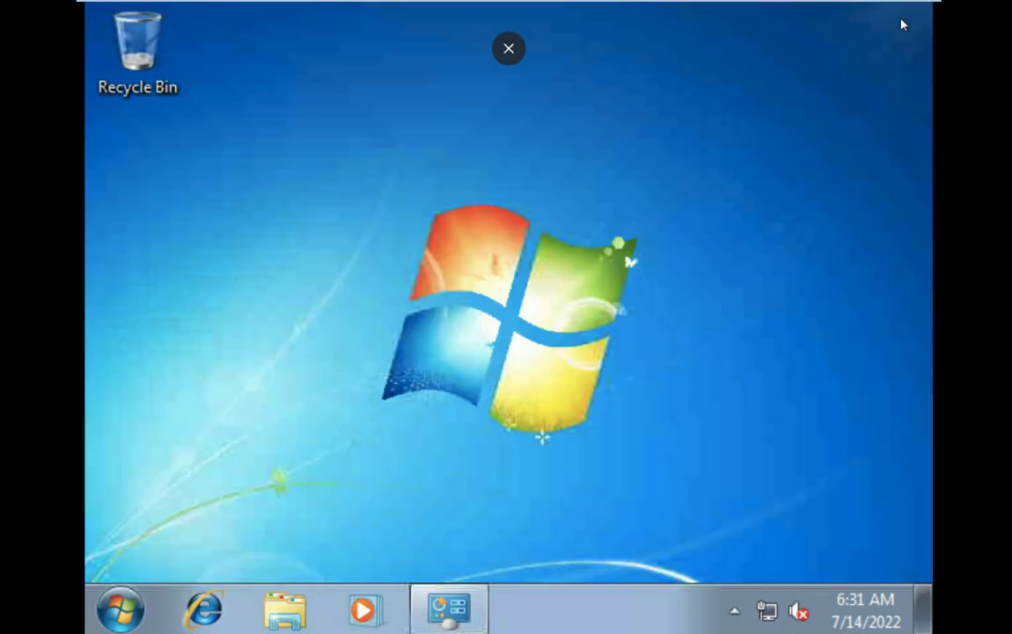
Search for 'download chrome' from Internet Explorer's address bar.
{"action": "left_click", "coordinate": [203, 608]}
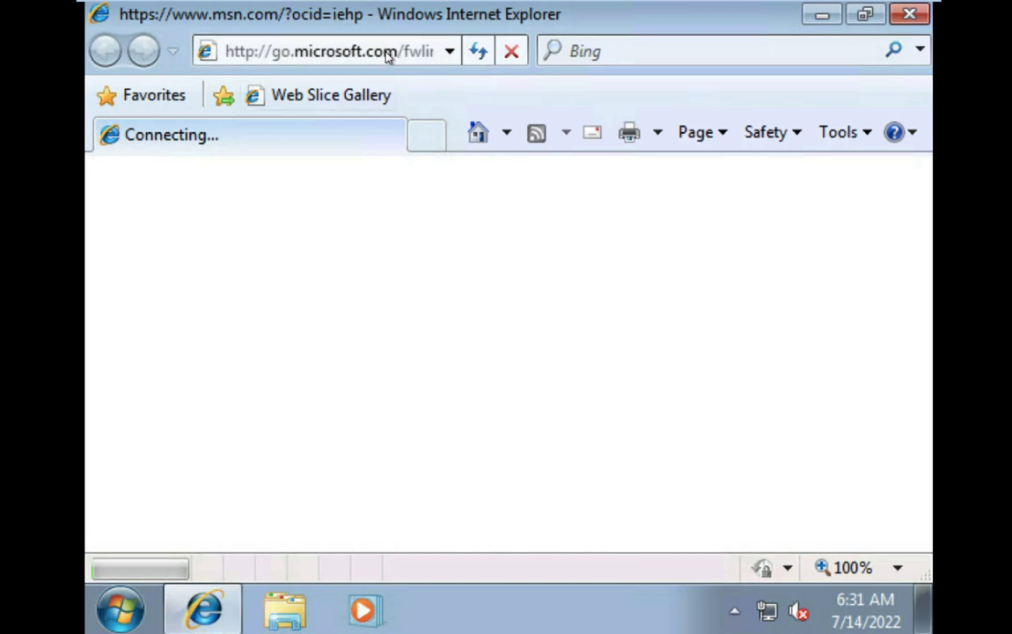
{"action": "left_click", "coordinate": [388, 53]}
{"action": "type", "text": "d"}
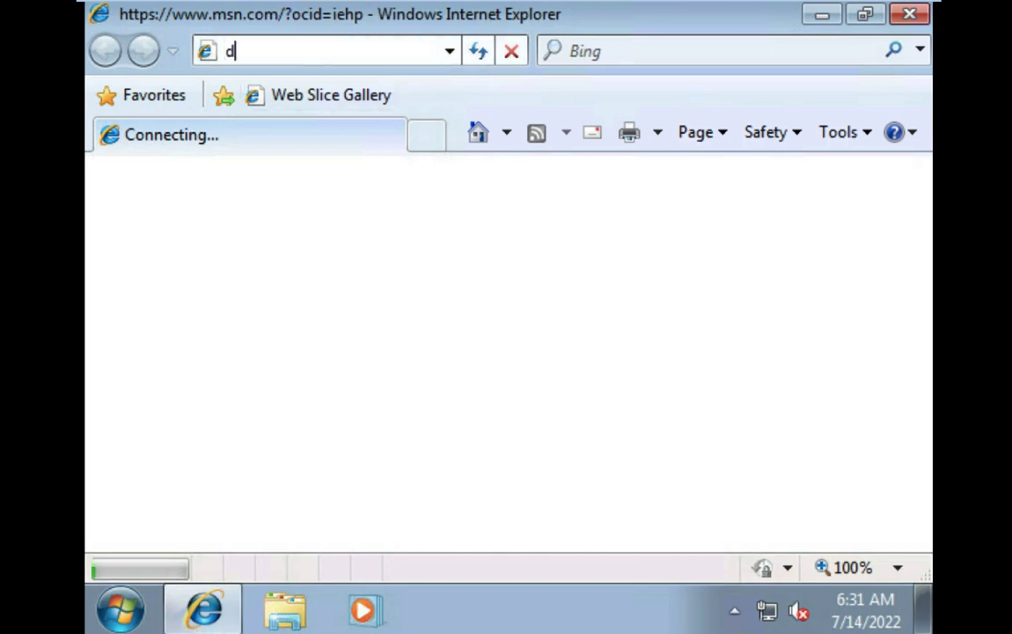
{"action": "type", "text": "ownload "}
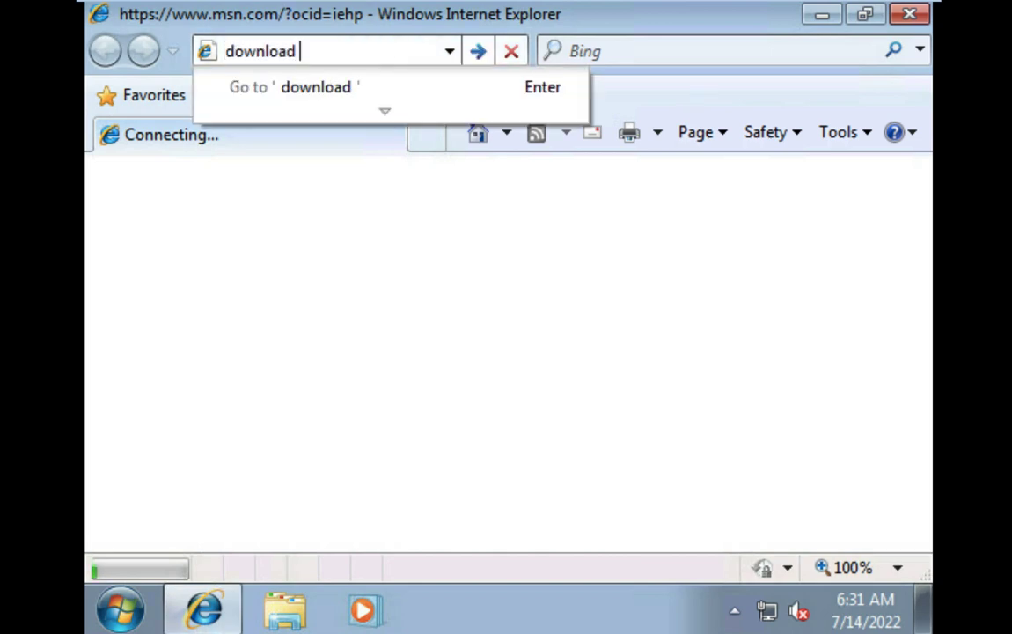
{"action": "type", "text": "chrome"}
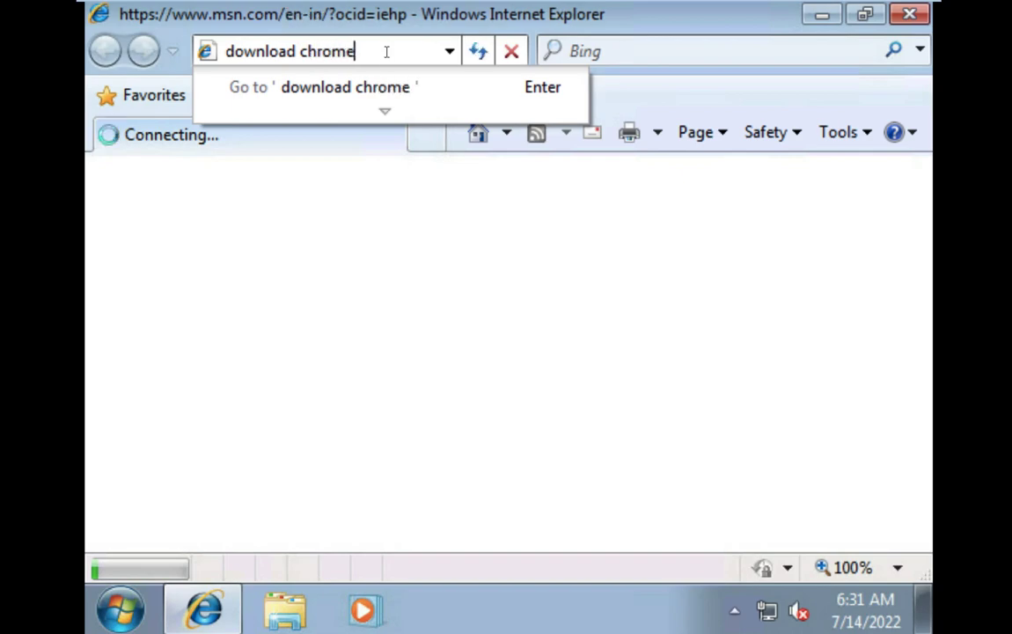
{"action": "key", "text": "Return"}
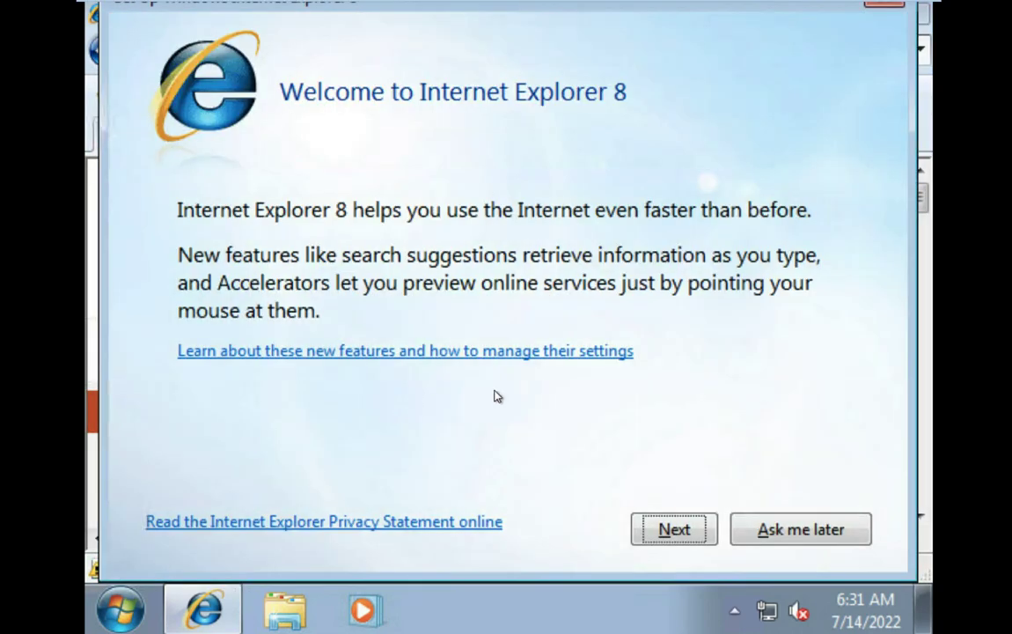
Dismiss the IE8 first-run setup and close the tab that failed to load.
{"action": "left_click", "coordinate": [666, 528]}
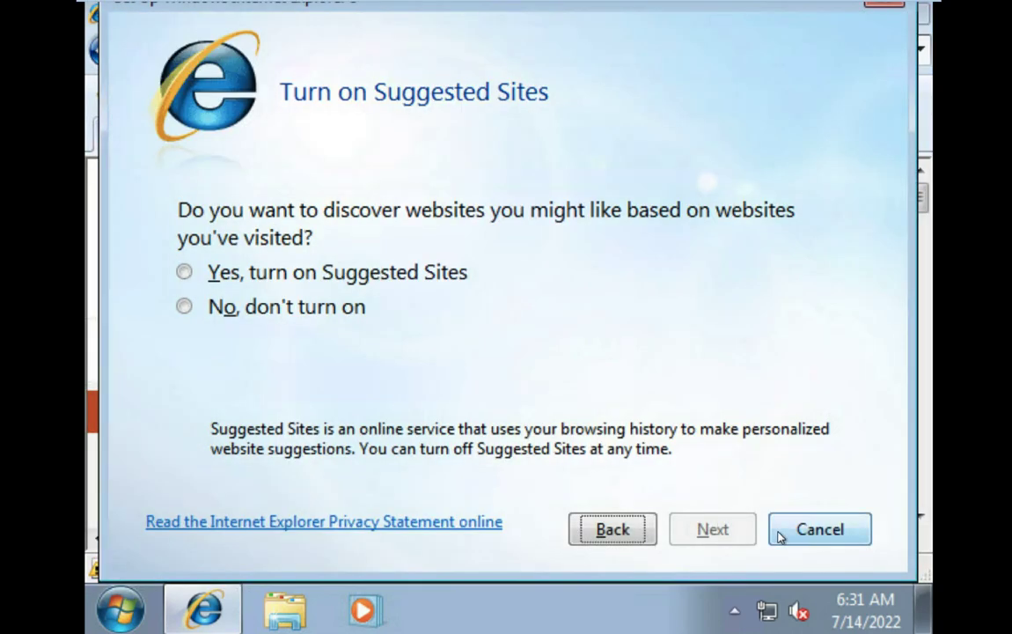
{"action": "left_click", "coordinate": [815, 531]}
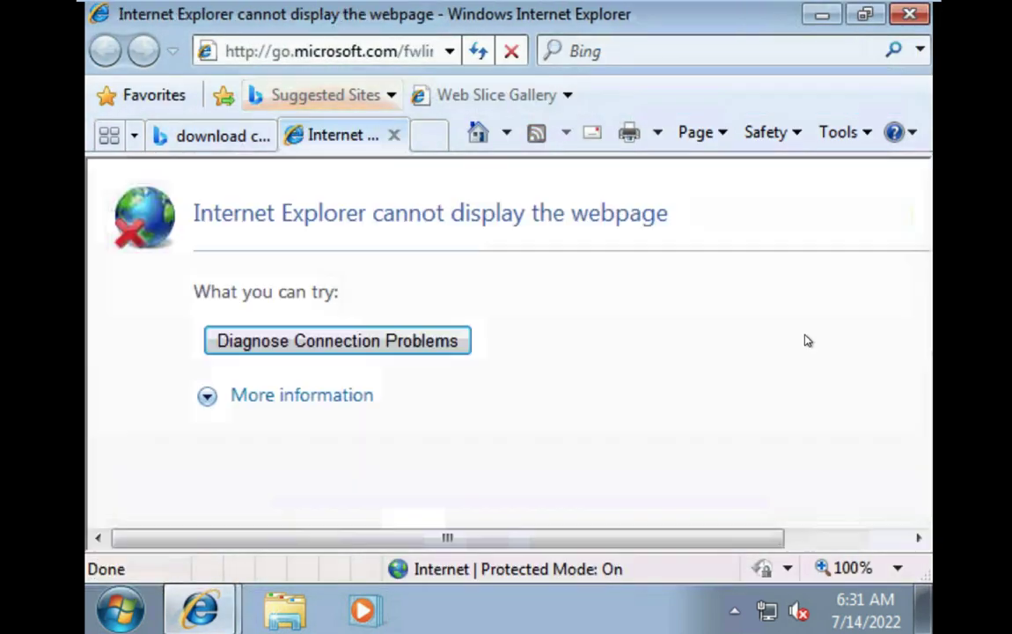
{"action": "left_click", "coordinate": [396, 135]}
{"action": "scroll", "coordinate": [374, 419], "scroll_direction": "down", "scroll_amount": 6}
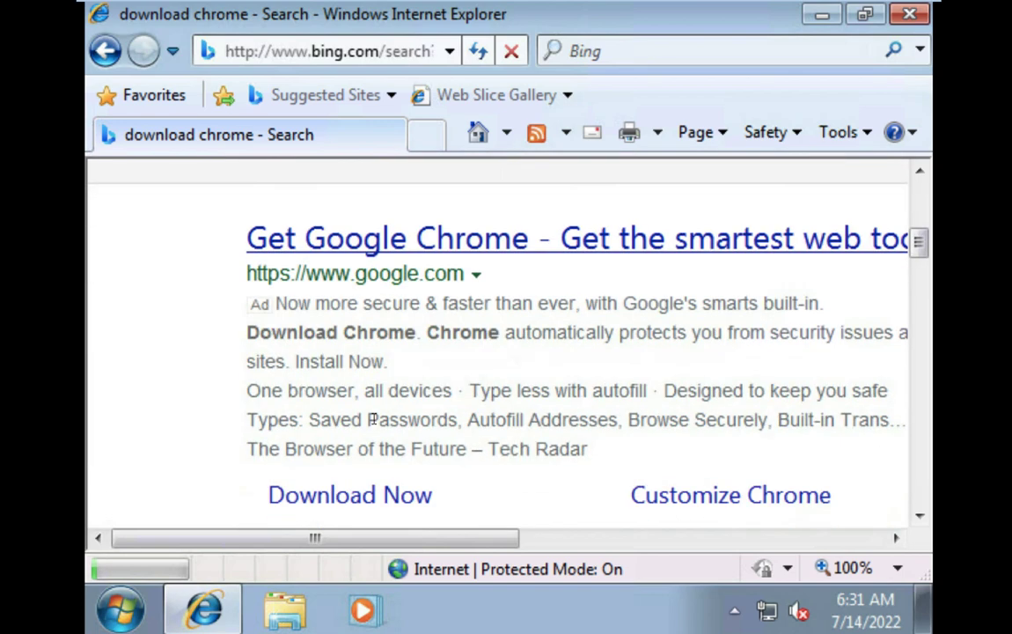
Start the Chrome download from Google's Get Chrome page, then minimize Internet Explorer.
{"action": "left_click", "coordinate": [592, 238]}
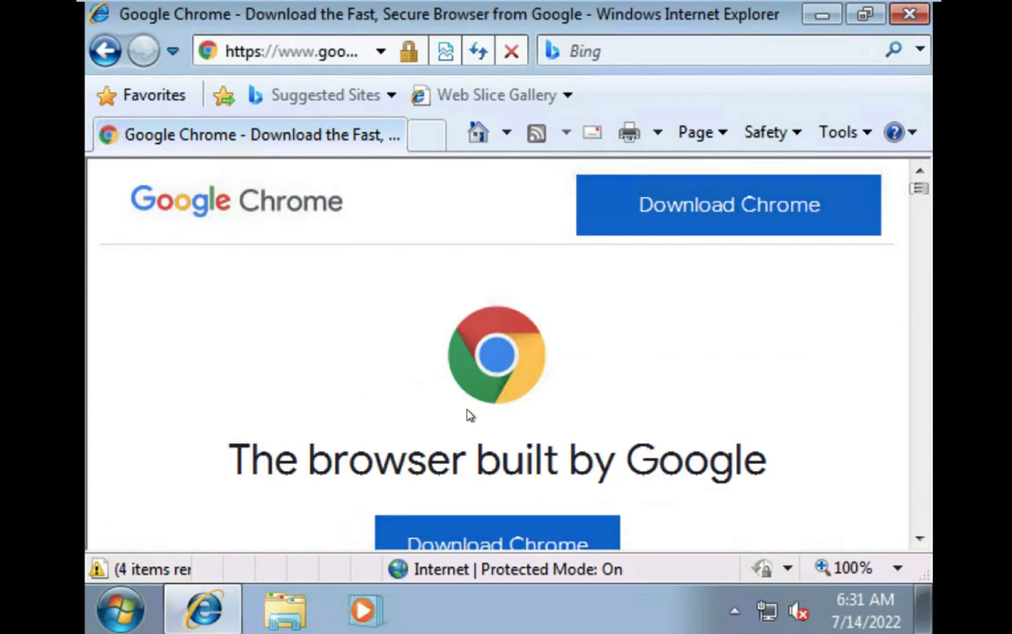
{"action": "scroll", "coordinate": [515, 387], "scroll_direction": "down", "scroll_amount": 5}
{"action": "scroll", "coordinate": [568, 336], "scroll_direction": "up", "scroll_amount": 3}
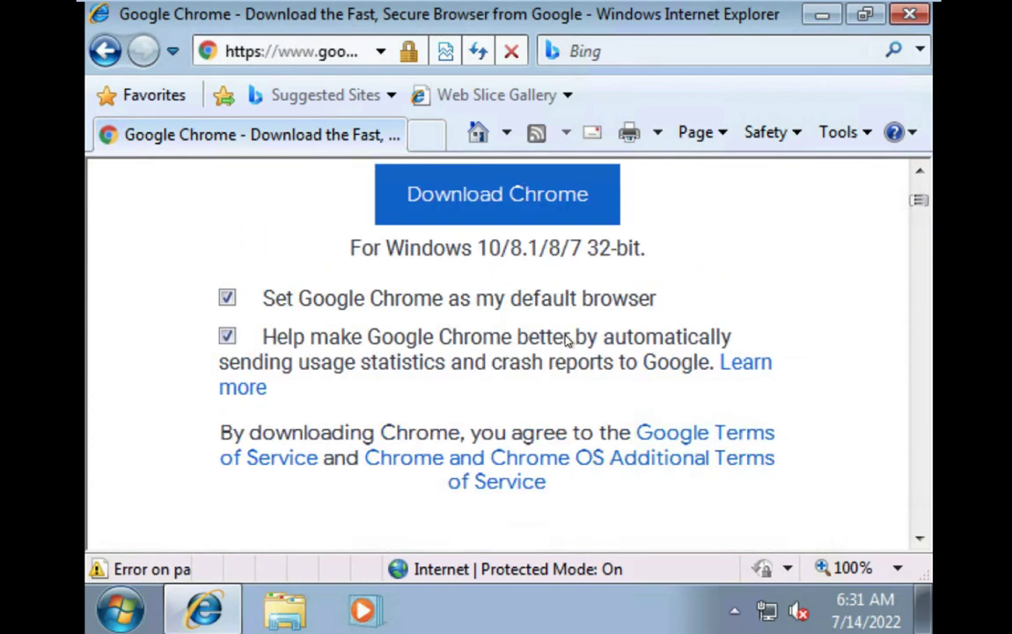
{"action": "left_click", "coordinate": [616, 236]}
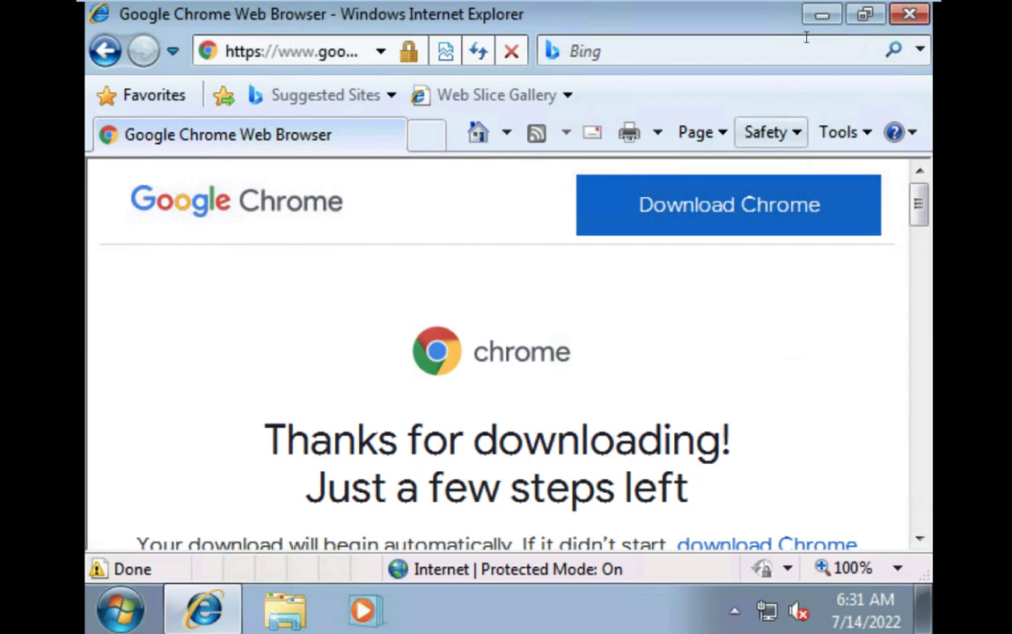
{"action": "left_click", "coordinate": [822, 15]}
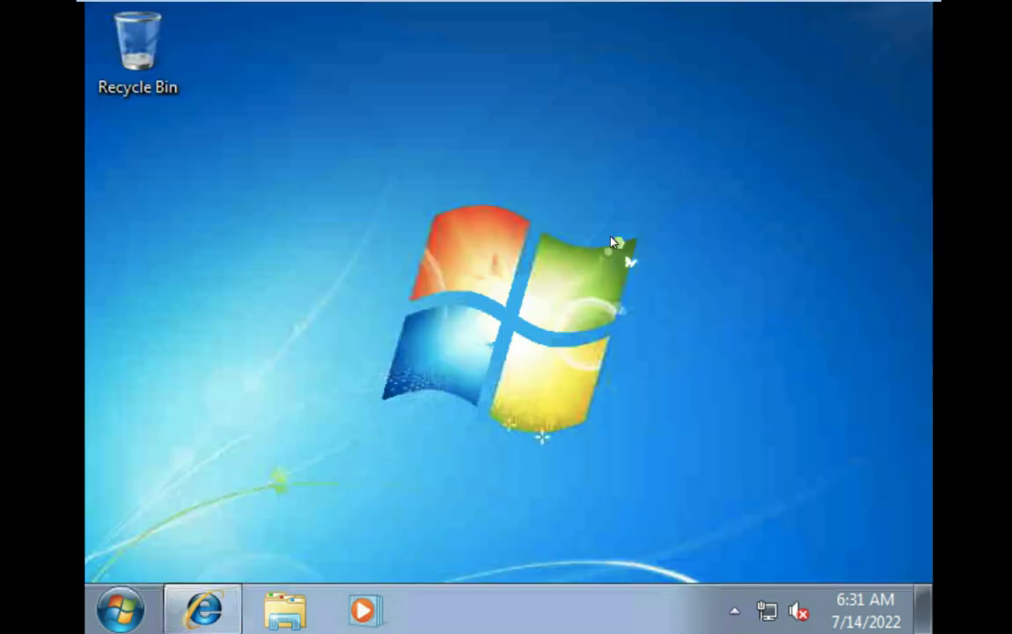
Open the VM's Screen Resolution settings from the desktop's right-click menu.
{"action": "right_click", "coordinate": [497, 268]}
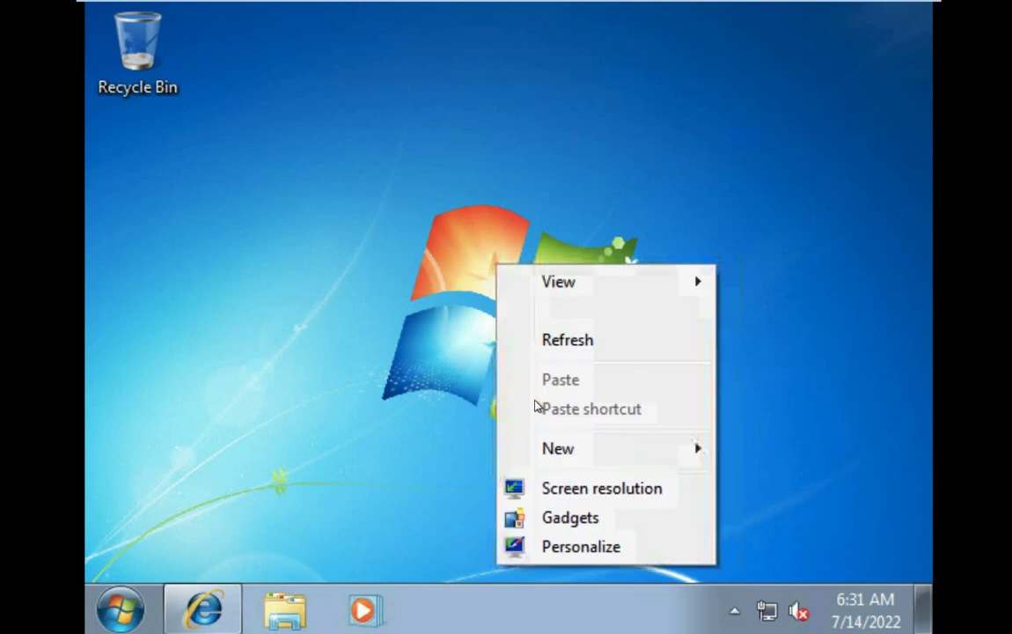
{"action": "left_click", "coordinate": [570, 548]}
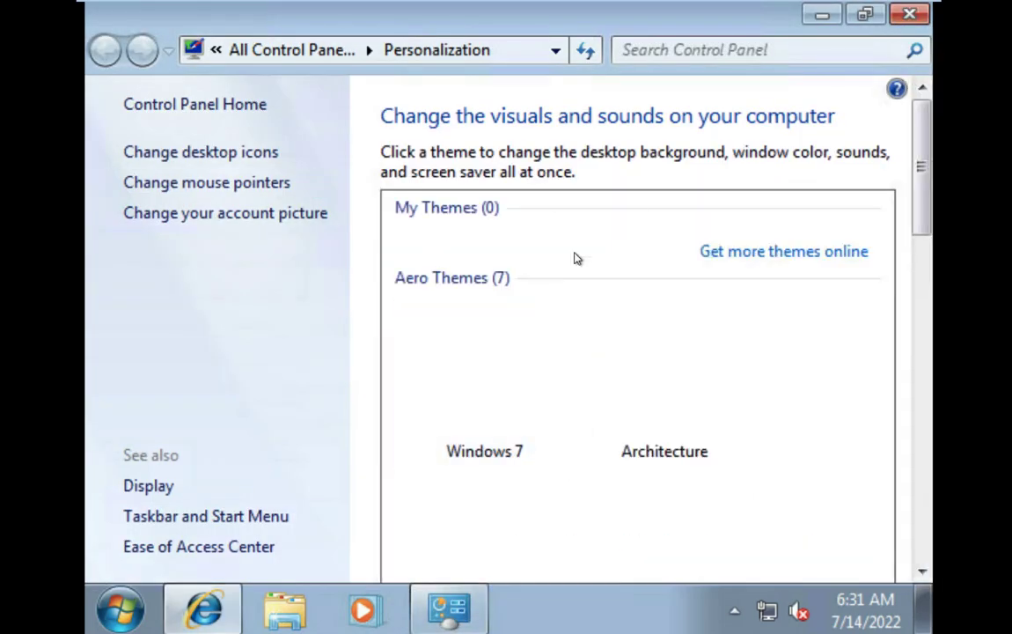
{"action": "key", "text": "alt+F4"}
{"action": "right_click", "coordinate": [555, 232]}
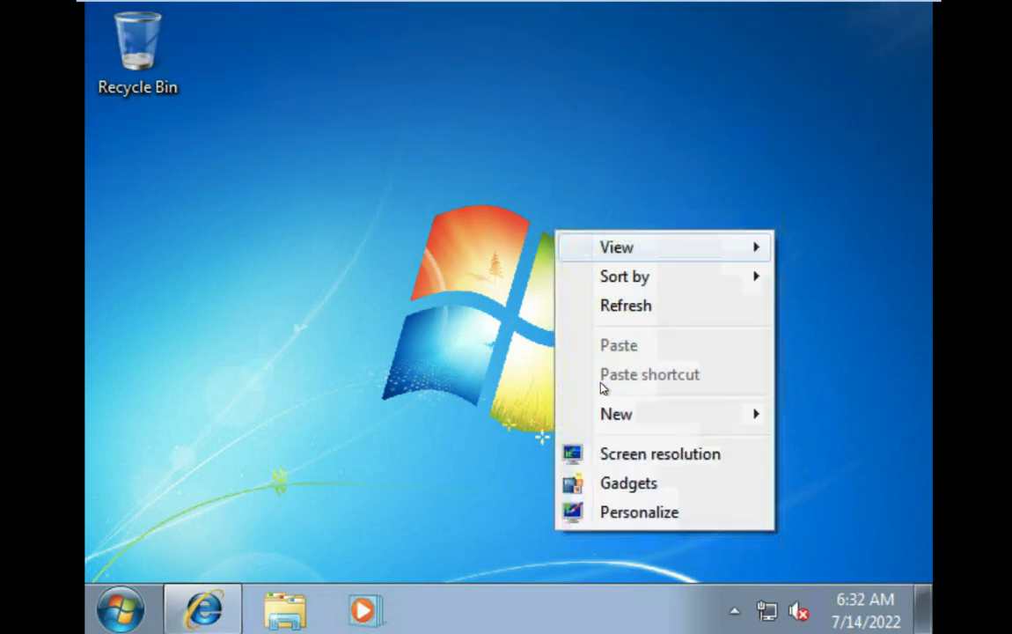
{"action": "left_click", "coordinate": [640, 454]}
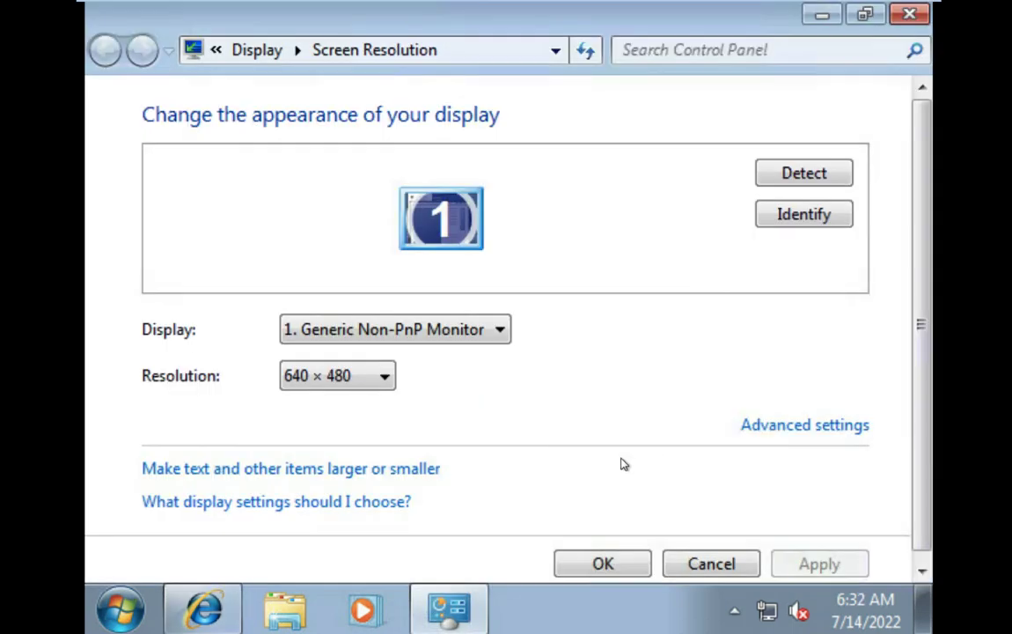
Choose 1024 × 768, apply it, keep the changes and close the settings.
{"action": "left_click", "coordinate": [385, 376]}
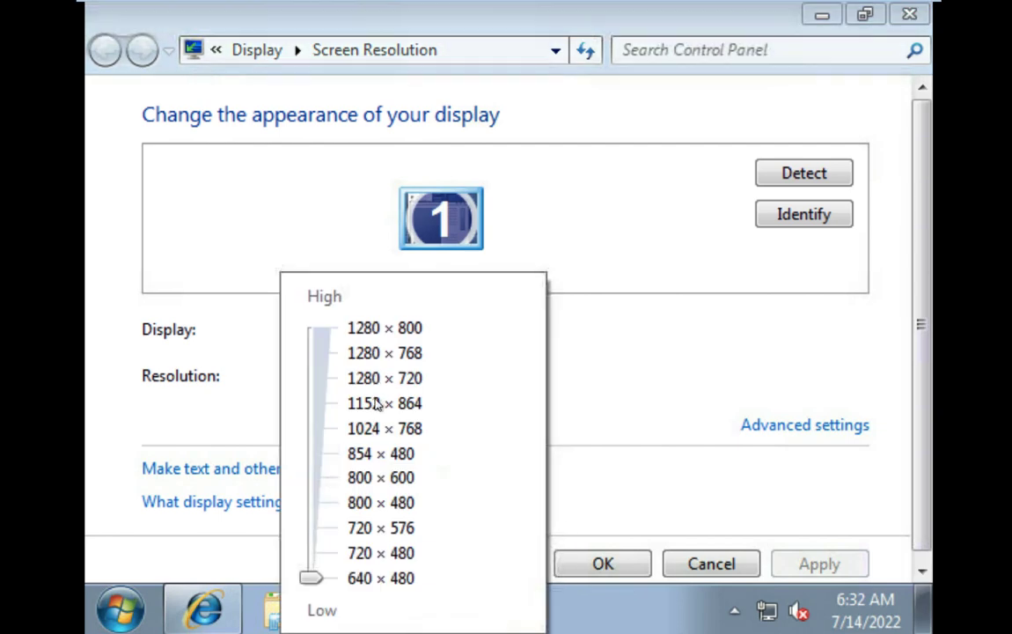
{"action": "left_click", "coordinate": [370, 483]}
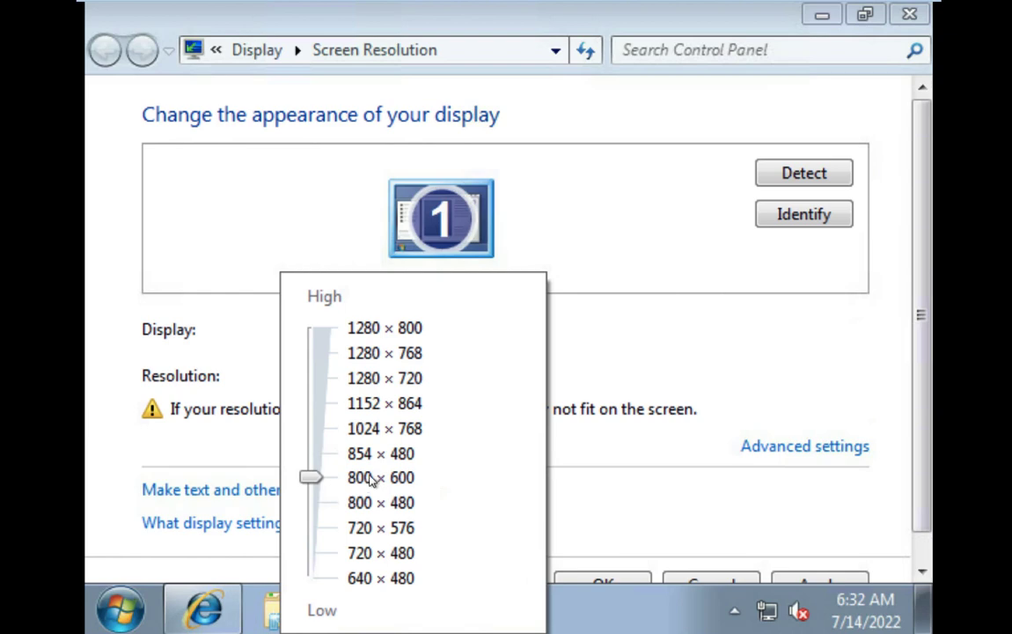
{"action": "left_click", "coordinate": [391, 427]}
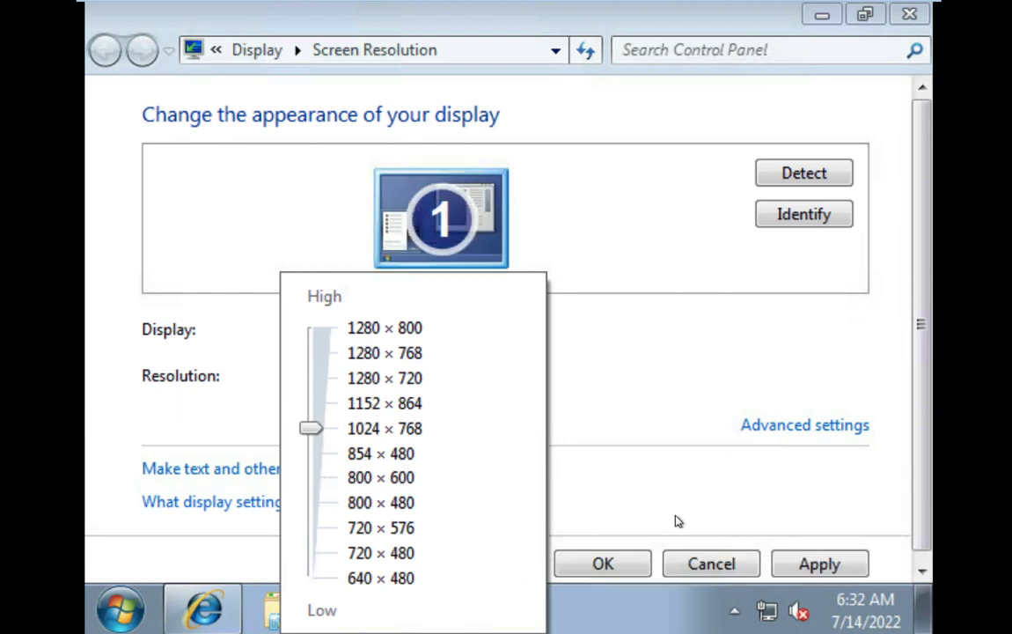
{"action": "left_click", "coordinate": [735, 524]}
{"action": "left_click", "coordinate": [818, 563]}
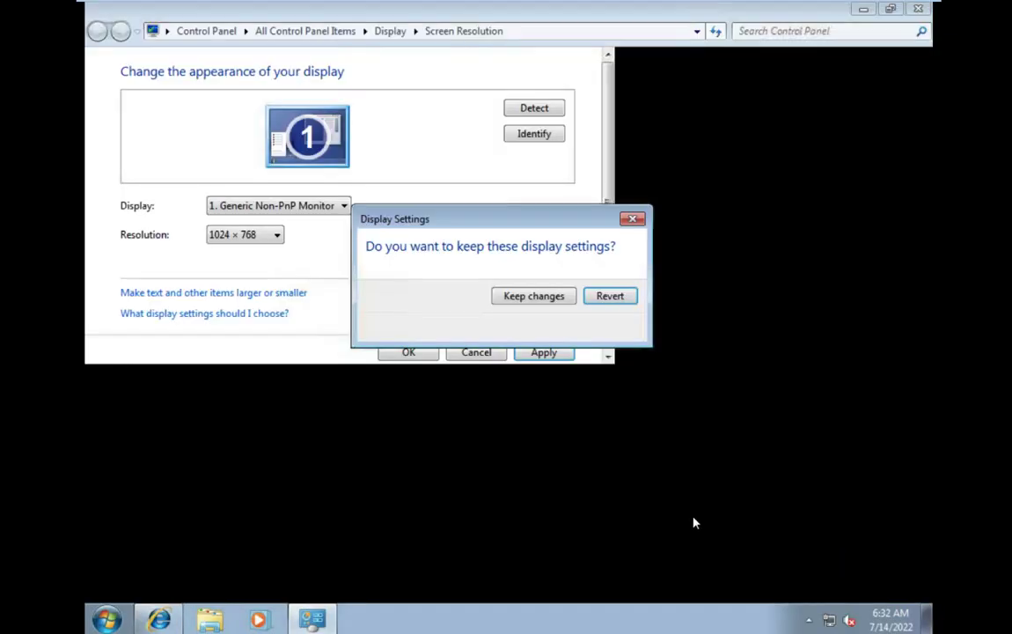
{"action": "left_click", "coordinate": [533, 295]}
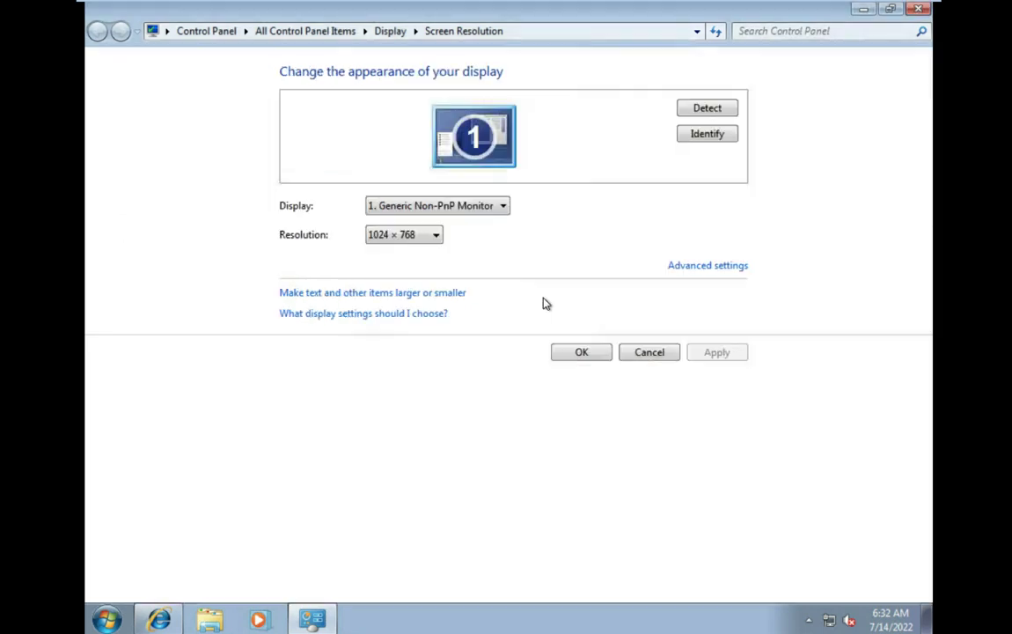
{"action": "left_click", "coordinate": [584, 351]}
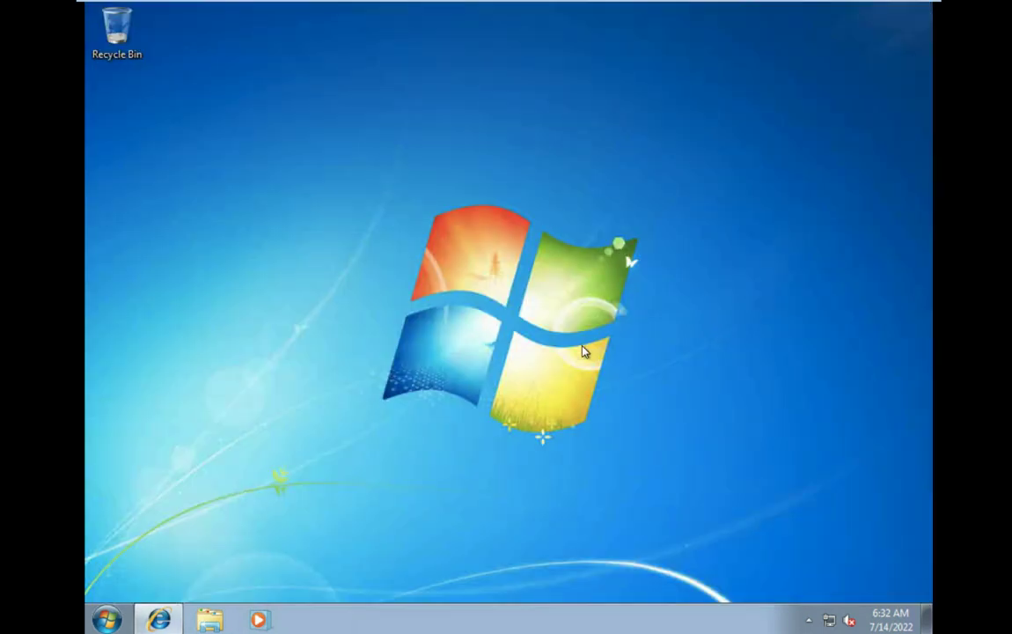
Refresh the desktop, return to the Chrome page and retry the download after accepting the terms.
{"action": "right_click", "coordinate": [333, 308]}
{"action": "left_click", "coordinate": [381, 351]}
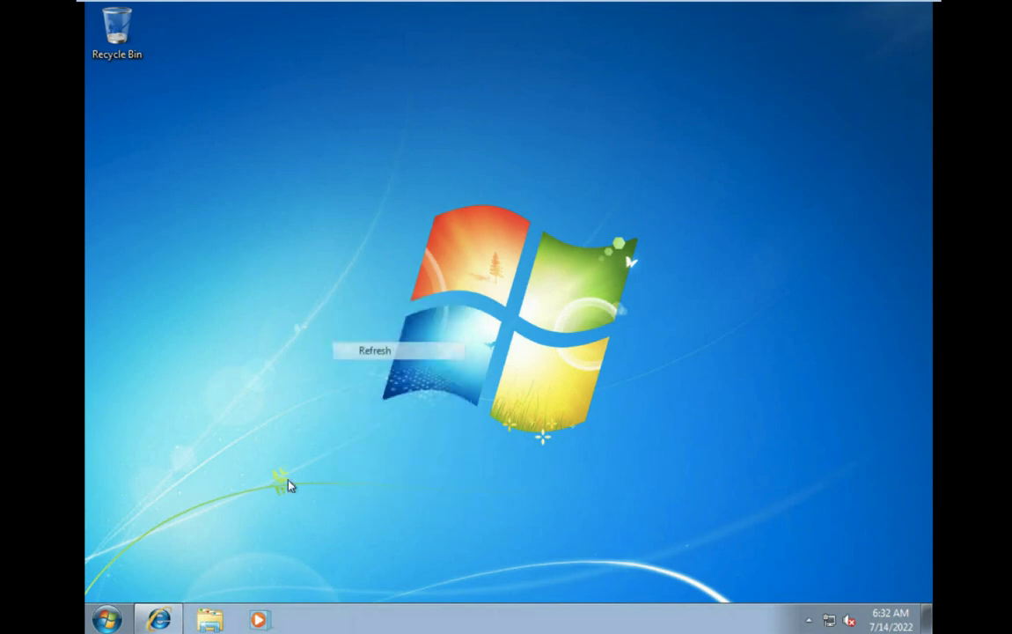
{"action": "left_click", "coordinate": [158, 619]}
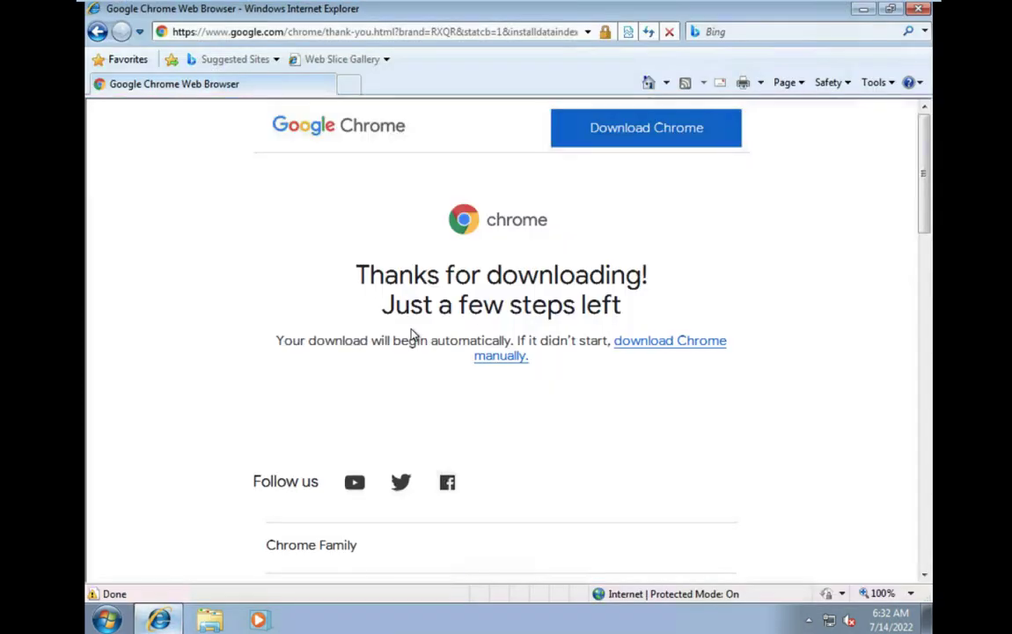
{"action": "left_click", "coordinate": [651, 139]}
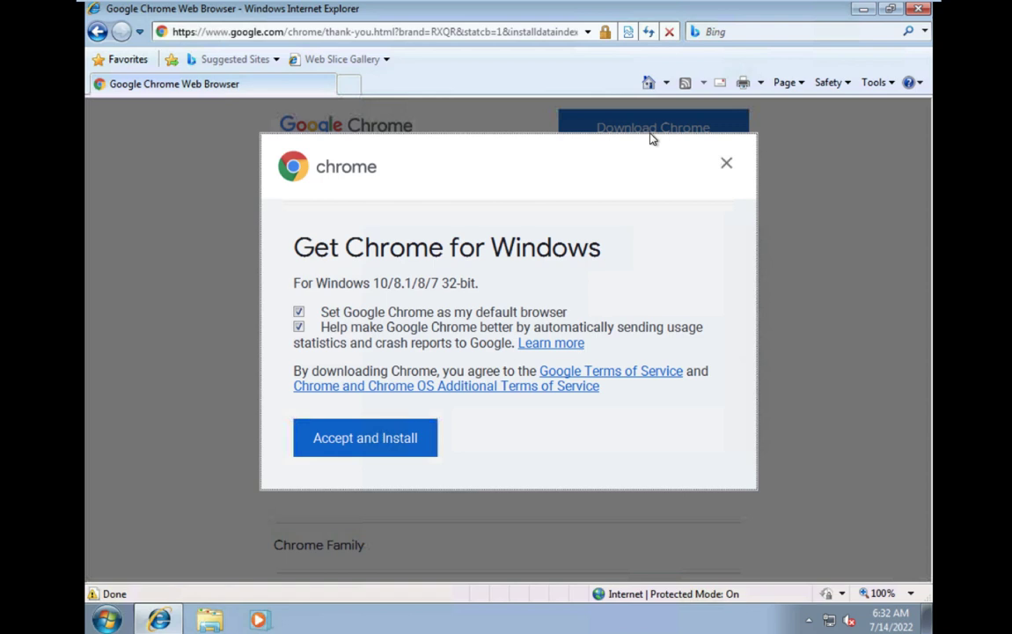
{"action": "left_click", "coordinate": [358, 444]}
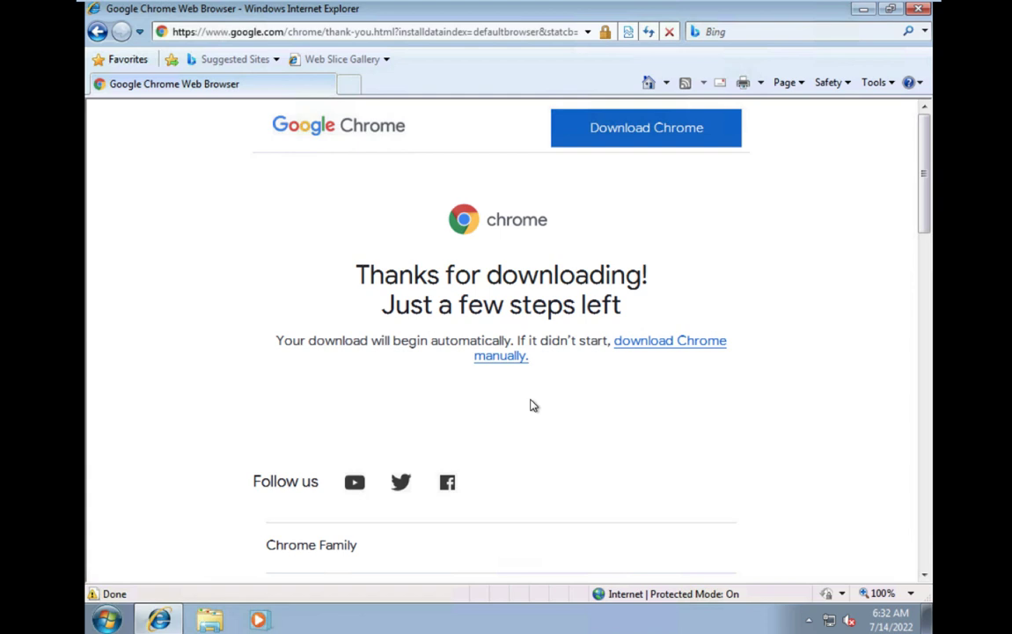
{"action": "left_click", "coordinate": [677, 345]}
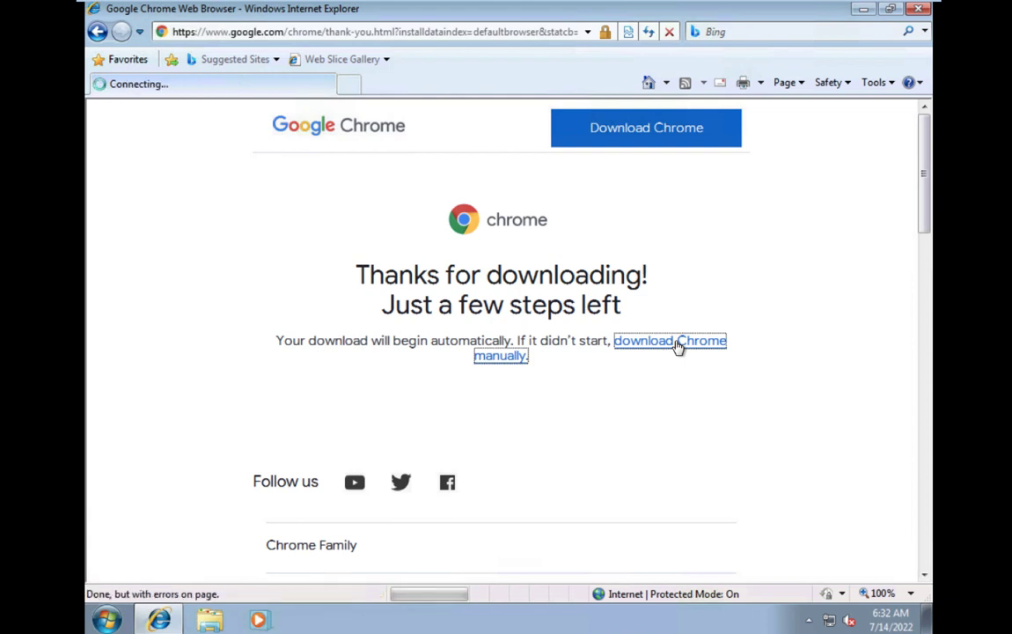
{"action": "left_click", "coordinate": [484, 320]}
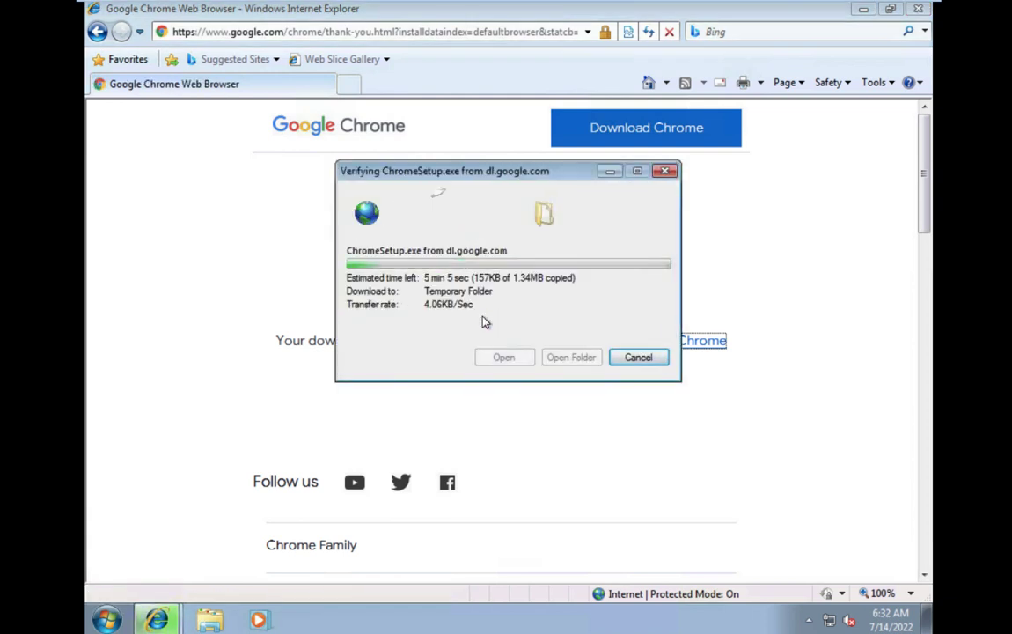
{"action": "left_click", "coordinate": [649, 286]}
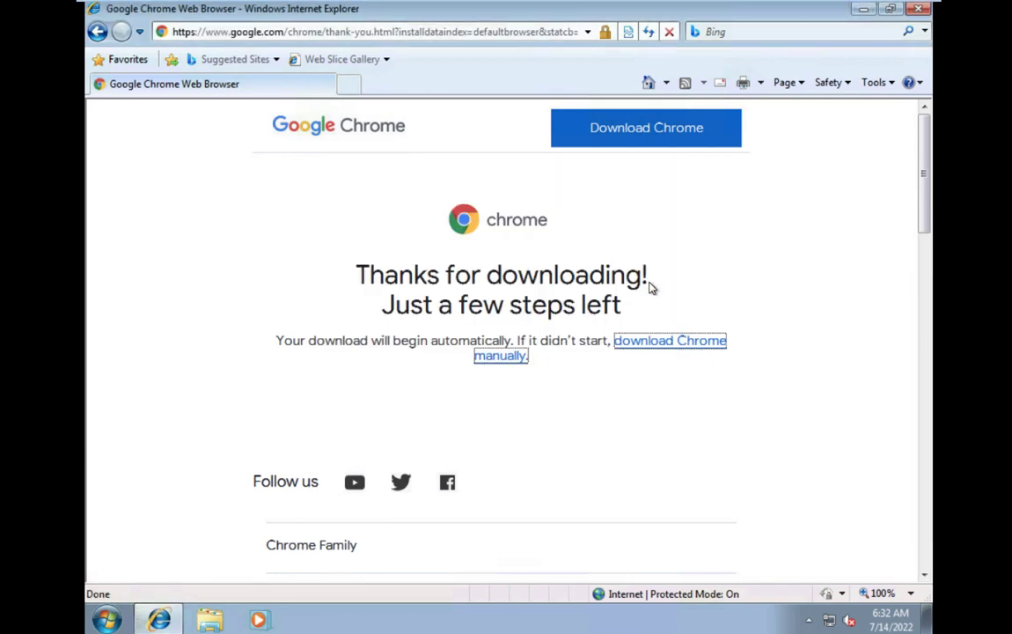
Save ChromeSetup.exe to the Downloads folder, dismiss the completion notice and minimize Internet Explorer.
{"action": "left_click", "coordinate": [655, 348]}
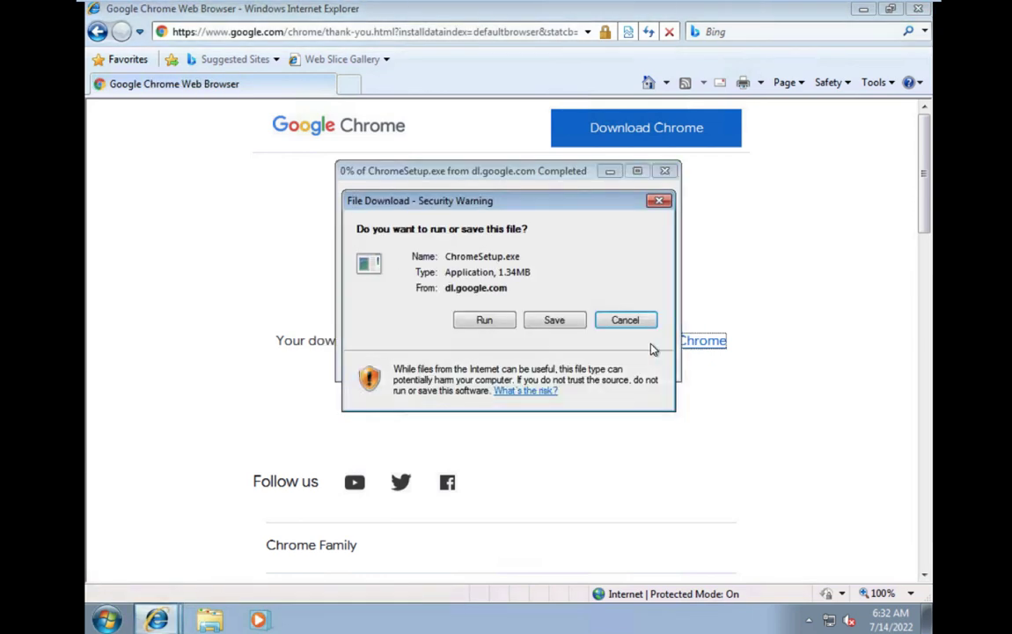
{"action": "left_click", "coordinate": [555, 322]}
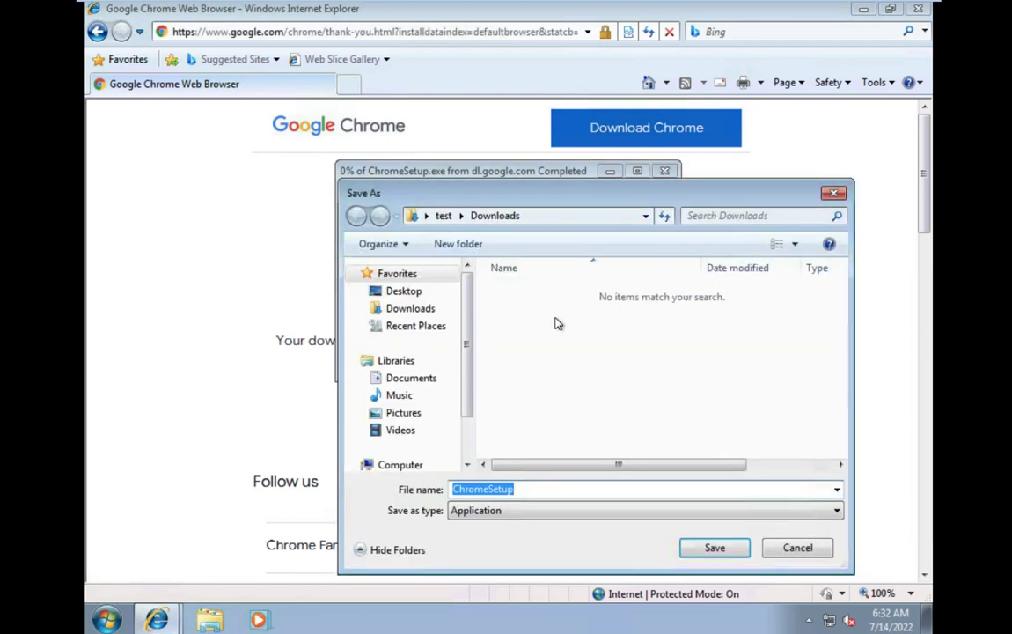
{"action": "left_click", "coordinate": [431, 309]}
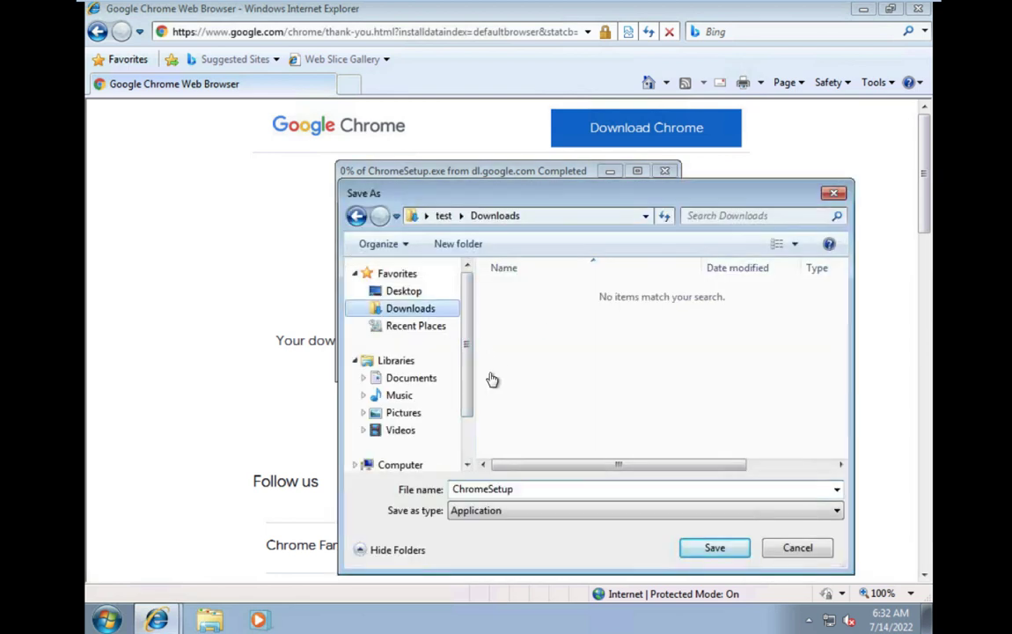
{"action": "left_click", "coordinate": [714, 548]}
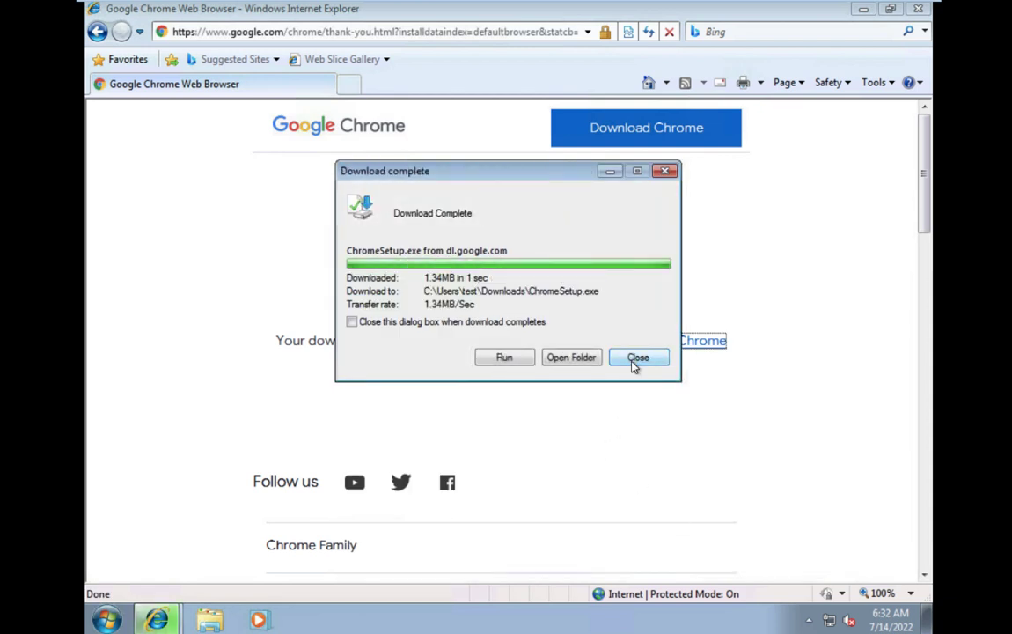
{"action": "left_click", "coordinate": [635, 363]}
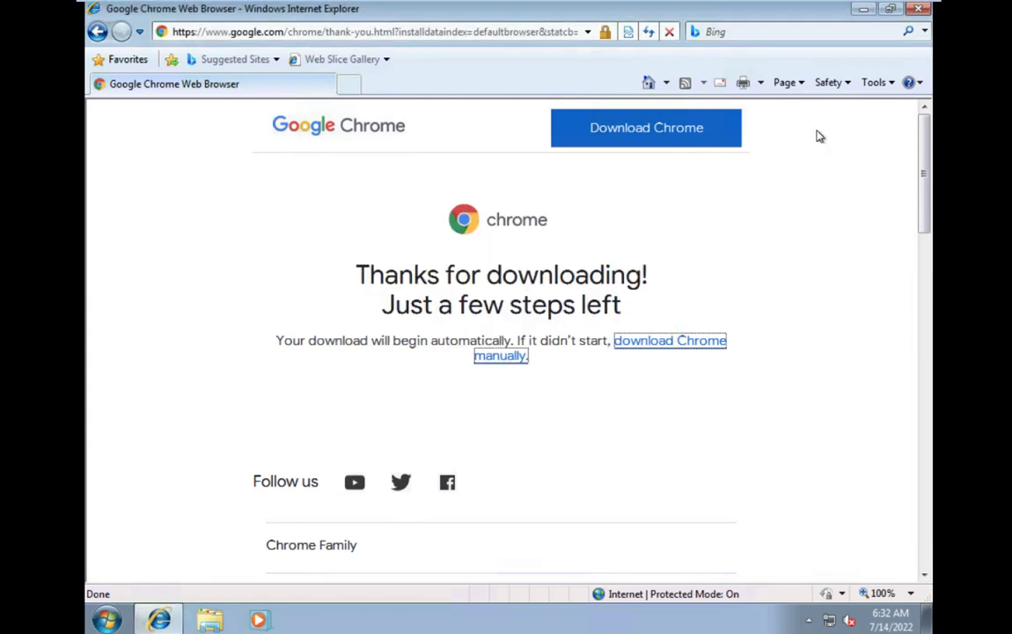
{"action": "left_click", "coordinate": [863, 11]}
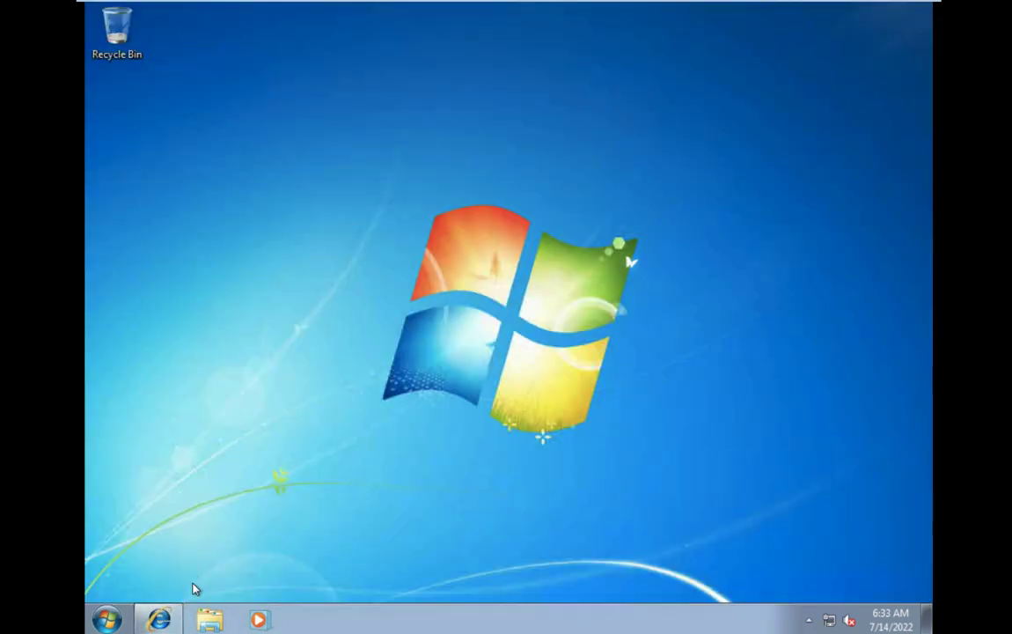
Run ChromeSetup from the Downloads folder as administrator, approving the UAC prompt.
{"action": "left_click", "coordinate": [209, 619]}
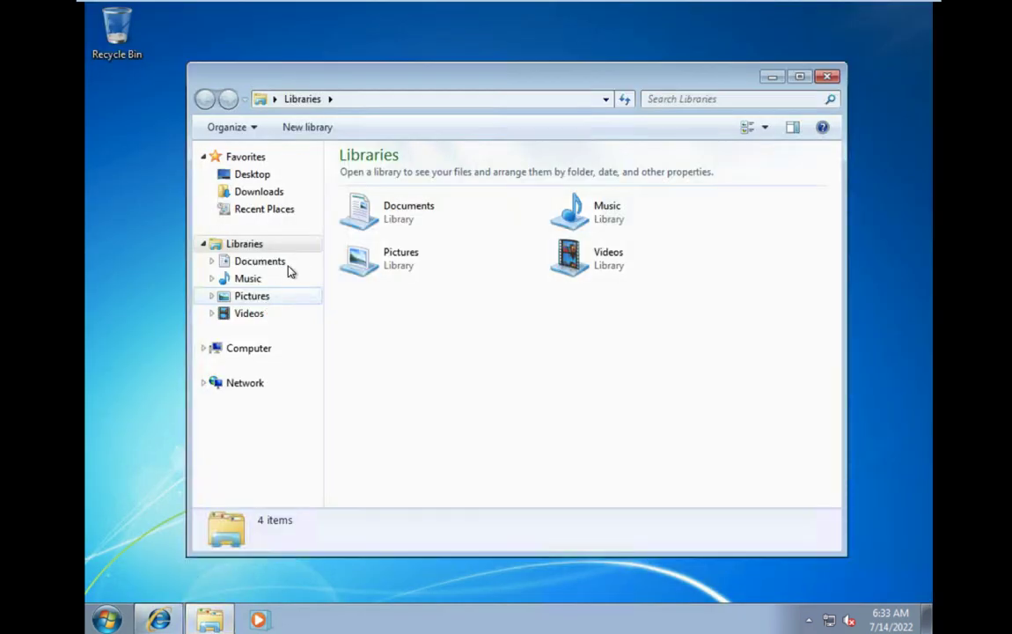
{"action": "left_click", "coordinate": [262, 191]}
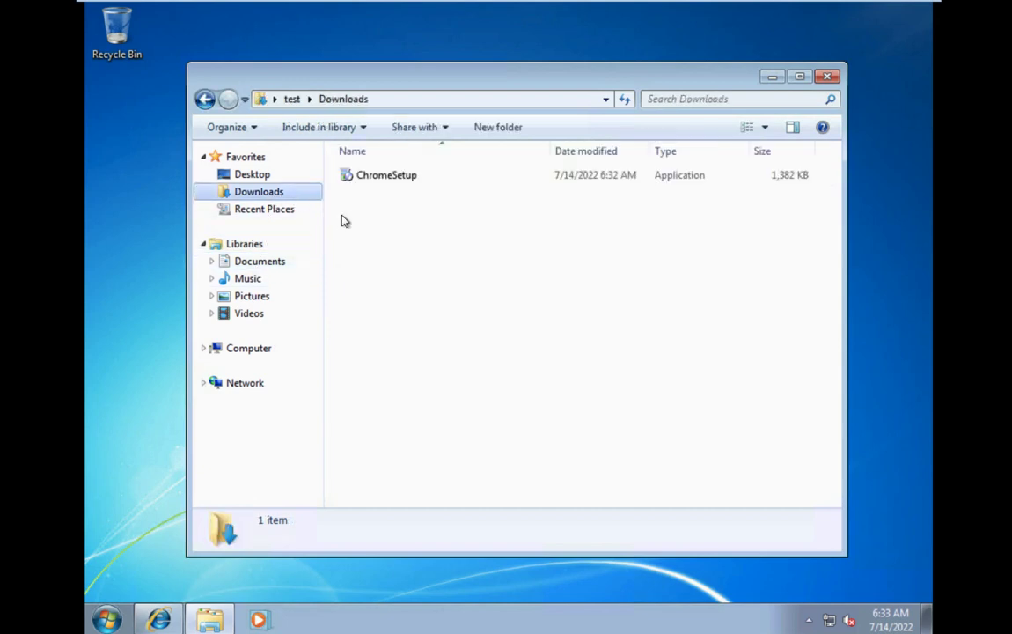
{"action": "left_click", "coordinate": [385, 176]}
{"action": "right_click", "coordinate": [386, 175]}
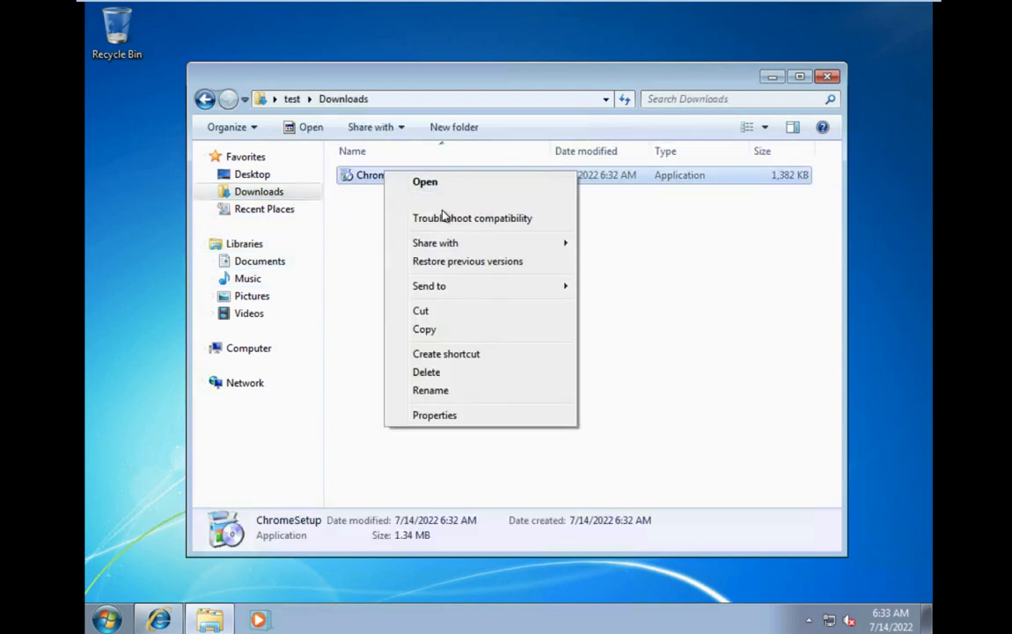
{"action": "left_click", "coordinate": [452, 202]}
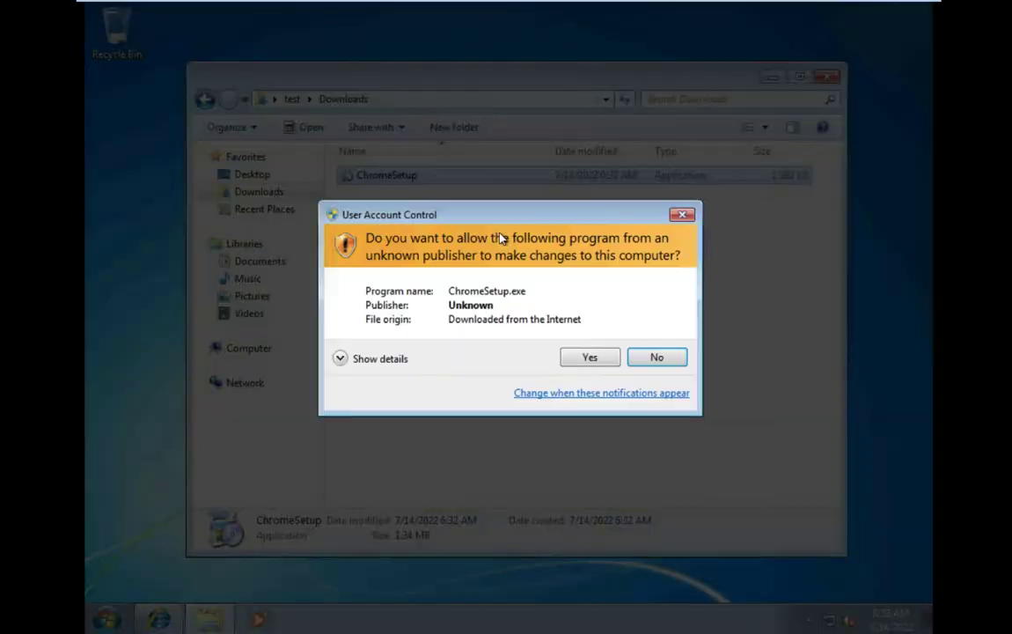
{"action": "left_click", "coordinate": [581, 356]}
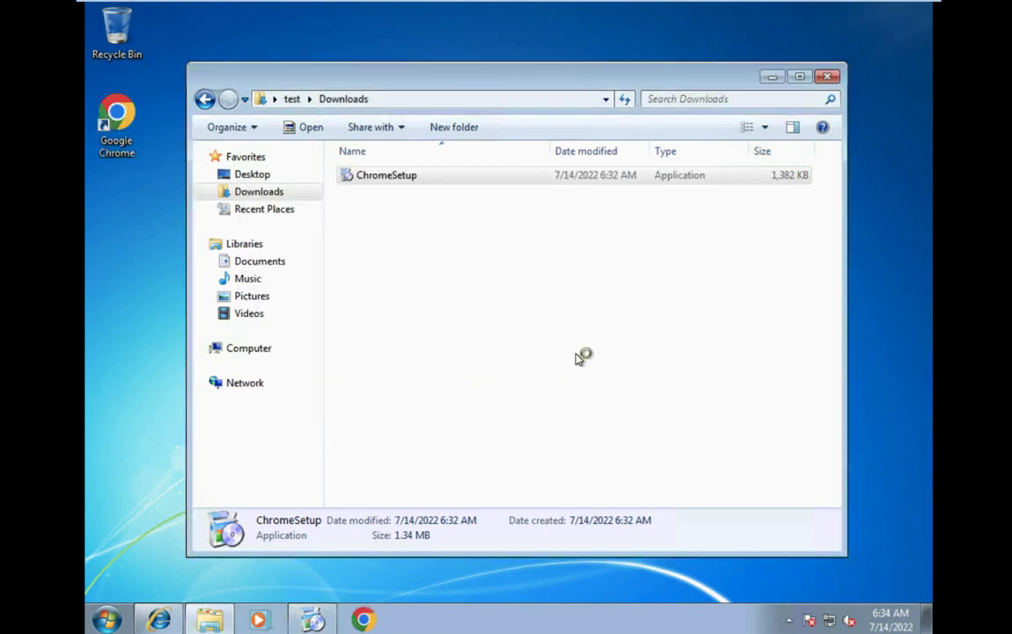
Close the Downloads and Chrome welcome windows, exit console full screen, and return to the Windows-10 summary.
{"action": "left_click", "coordinate": [827, 77]}
{"action": "mouse_move", "coordinate": [445, 4]}
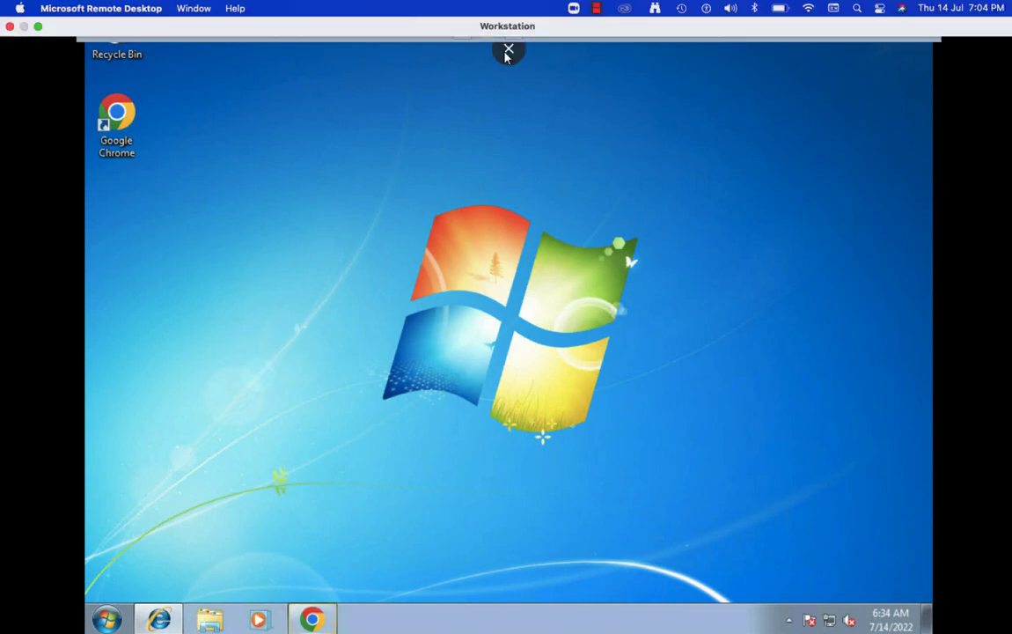
{"action": "left_click", "coordinate": [507, 50]}
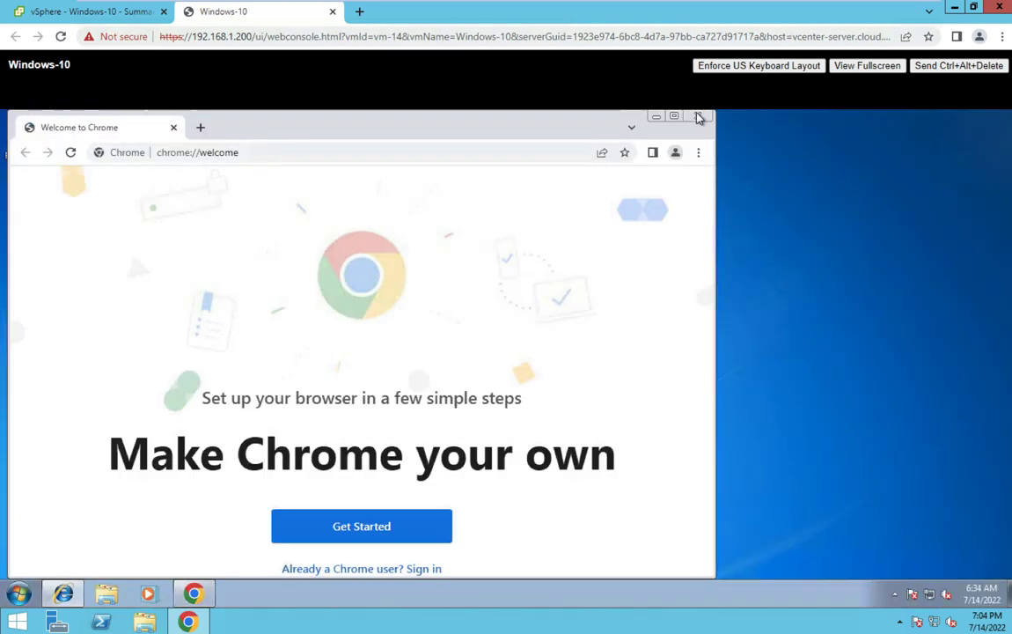
{"action": "left_click", "coordinate": [695, 120]}
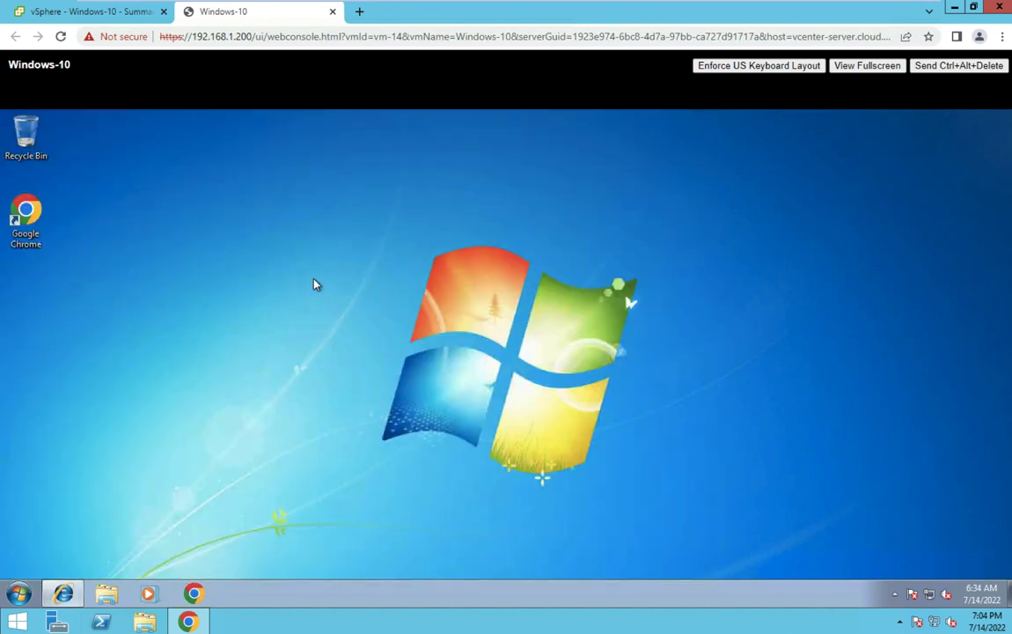
{"action": "left_click", "coordinate": [106, 12]}
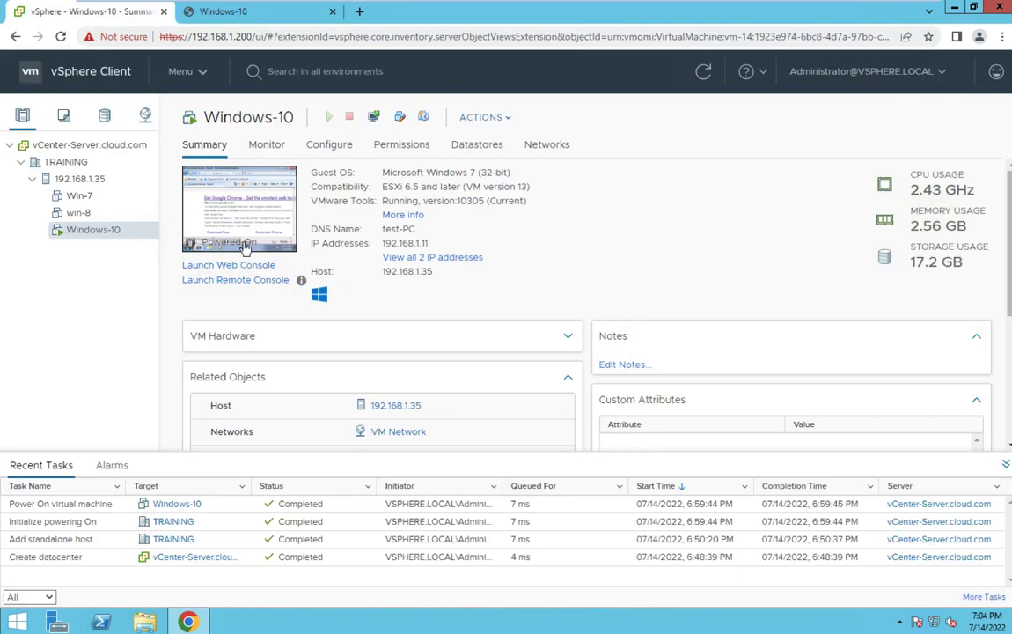
Choose Clone > Clone to Virtual Machine from the Windows-10 inventory menu.
{"action": "right_click", "coordinate": [98, 234]}
{"action": "mouse_move", "coordinate": [147, 232]}
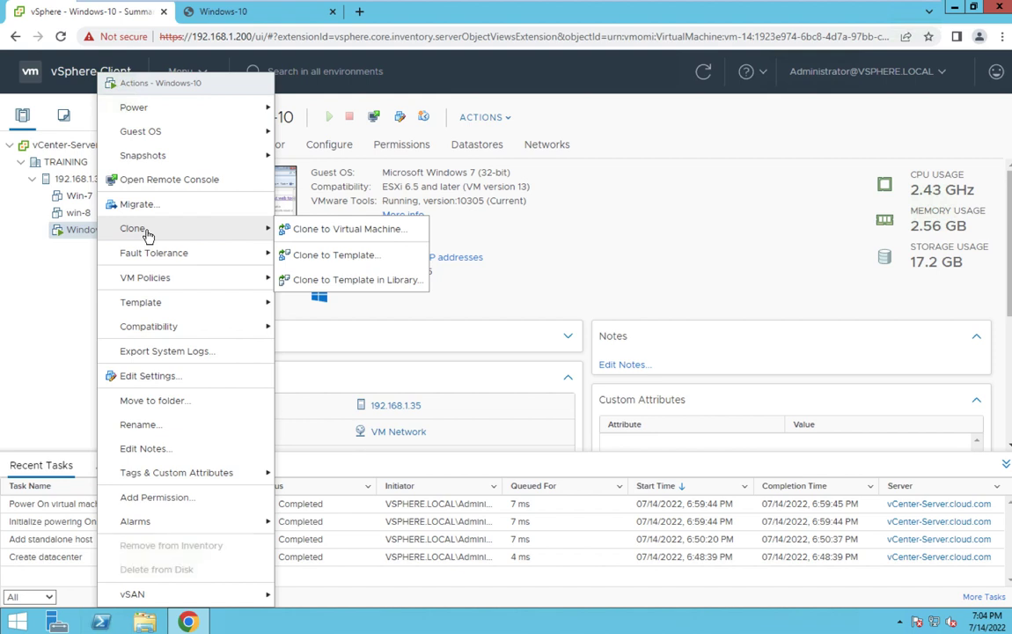
{"action": "mouse_move", "coordinate": [144, 309]}
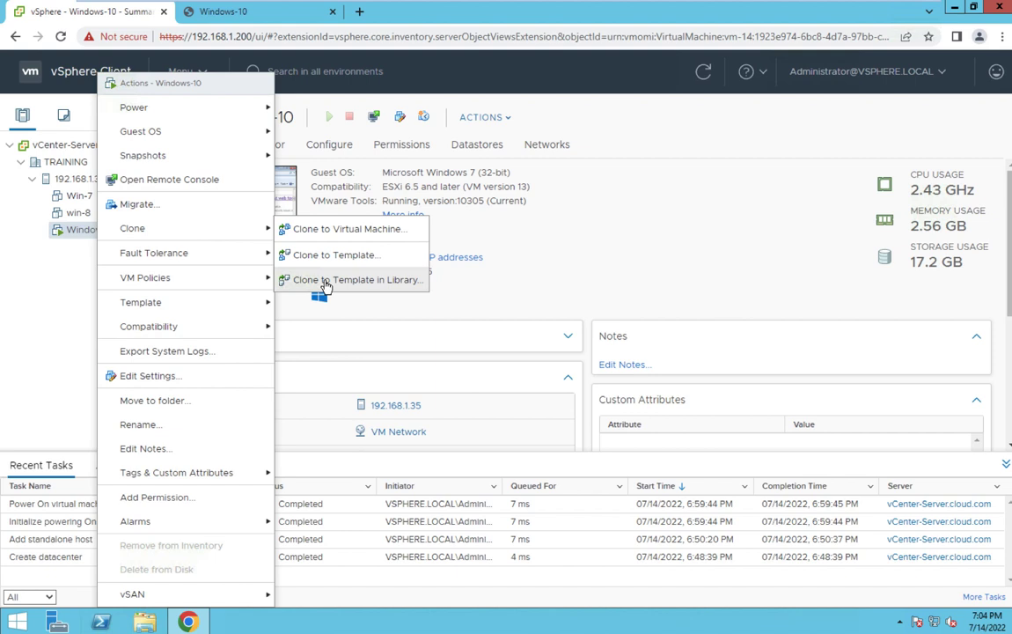
{"action": "left_click", "coordinate": [351, 230]}
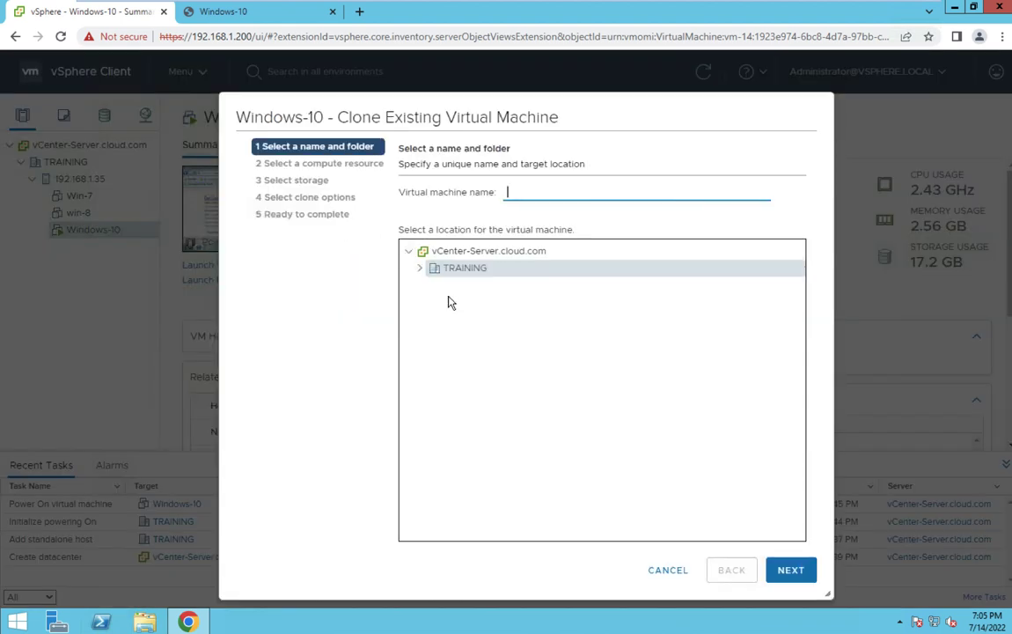
Name the clone Clone-Win-7 and select host 192.168.1.35 as its compute resource.
{"action": "type", "text": "Clone-Win-7"}
{"action": "left_click", "coordinate": [791, 571]}
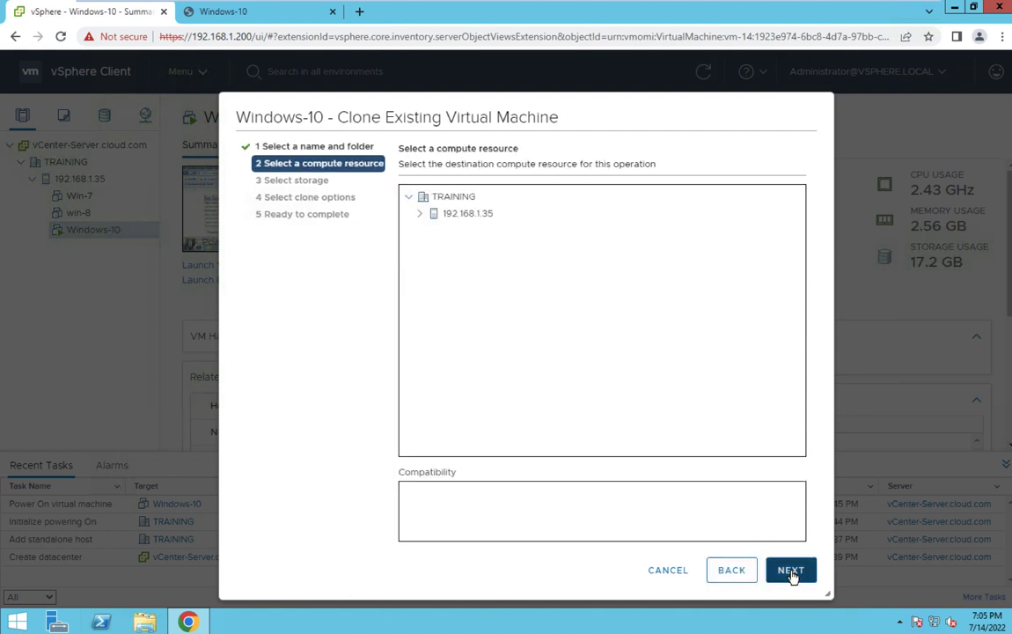
{"action": "left_click", "coordinate": [481, 215]}
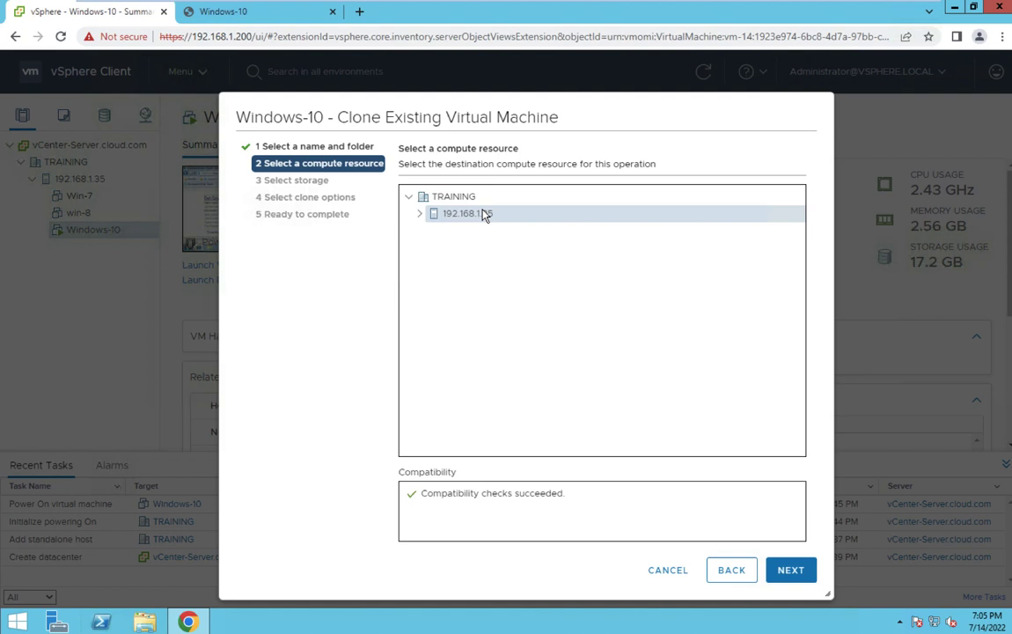
{"action": "left_click", "coordinate": [420, 214]}
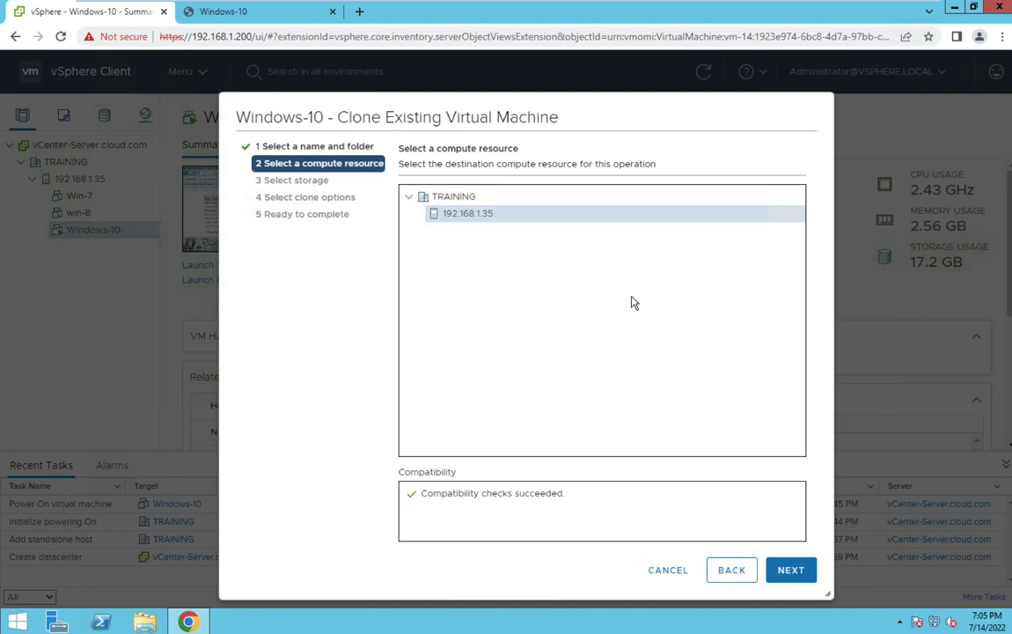
{"action": "left_click", "coordinate": [795, 572]}
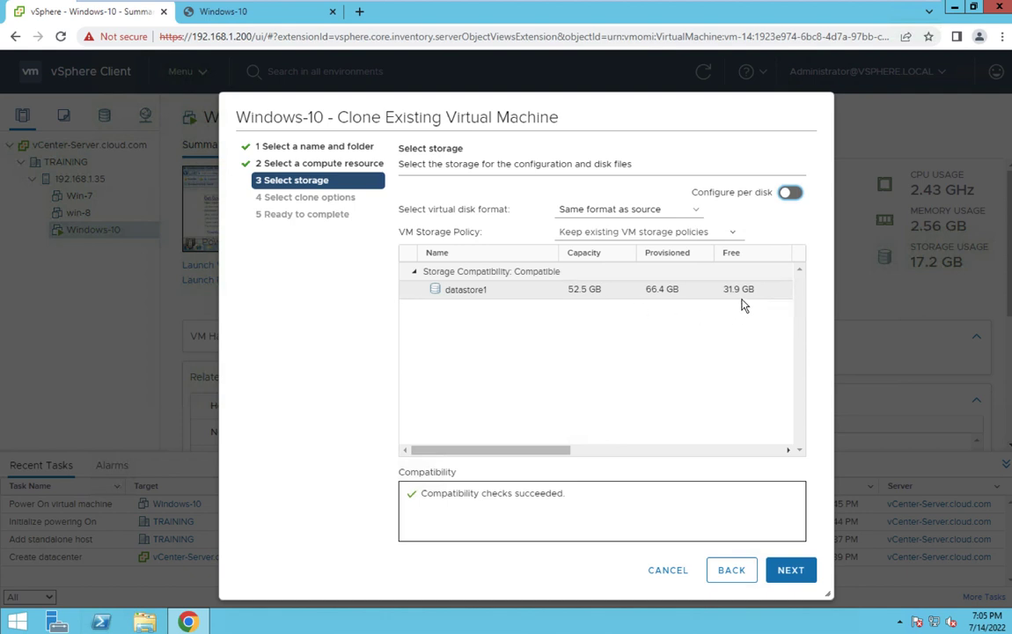
Keep datastore1, leave clone options unchecked, and finish the wizard to create Clone-Win-7.
{"action": "left_click", "coordinate": [791, 571]}
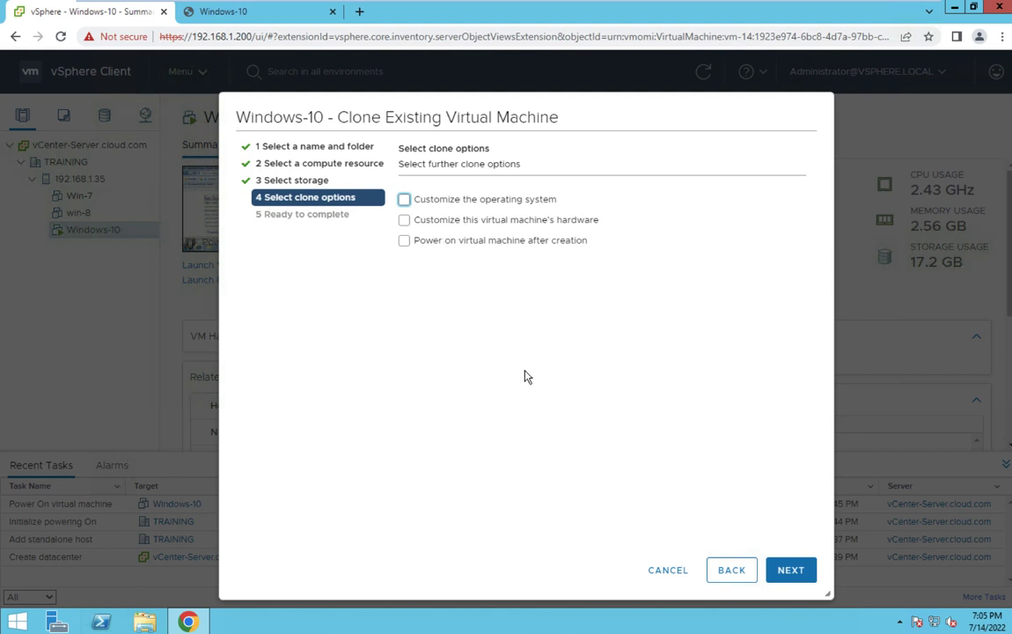
{"action": "left_click", "coordinate": [794, 571]}
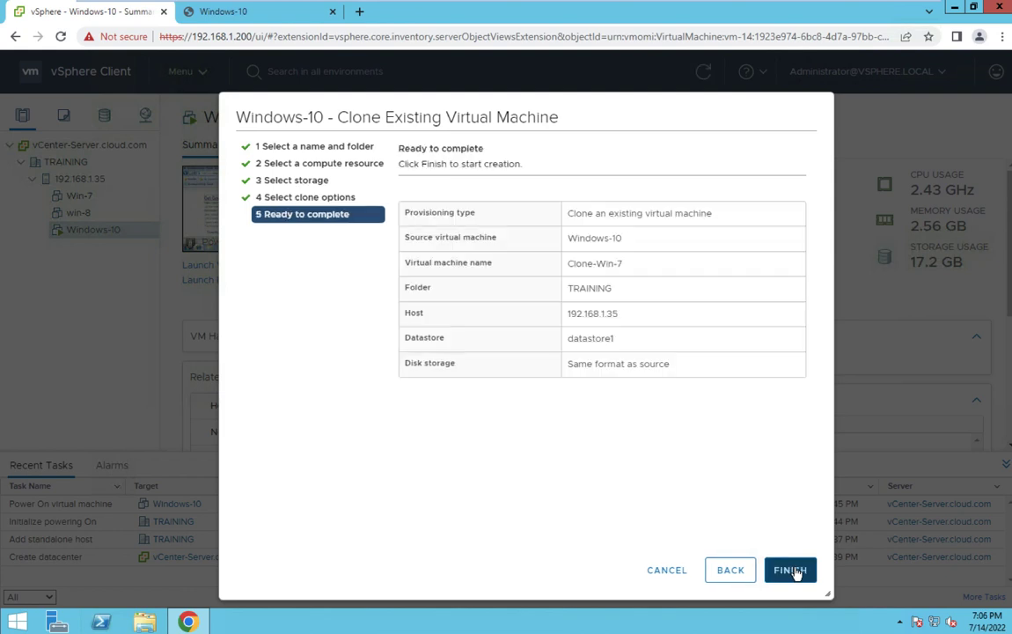
{"action": "left_click", "coordinate": [792, 570]}
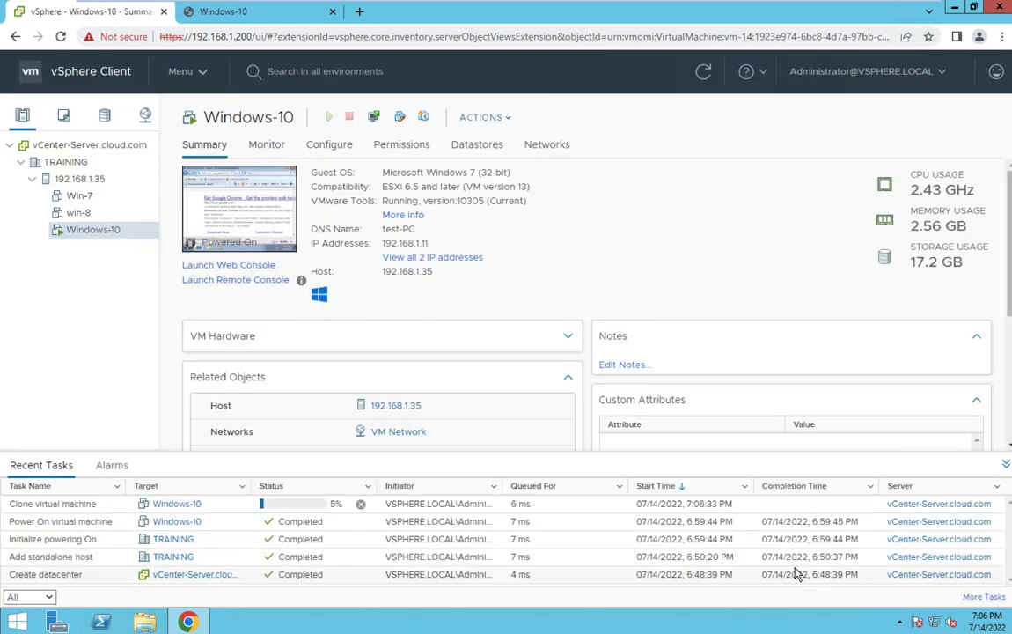
Open and close the Recycle Bin in the Windows-10 console, watch the clone task, then switch desktop spaces.
{"action": "left_click", "coordinate": [245, 9]}
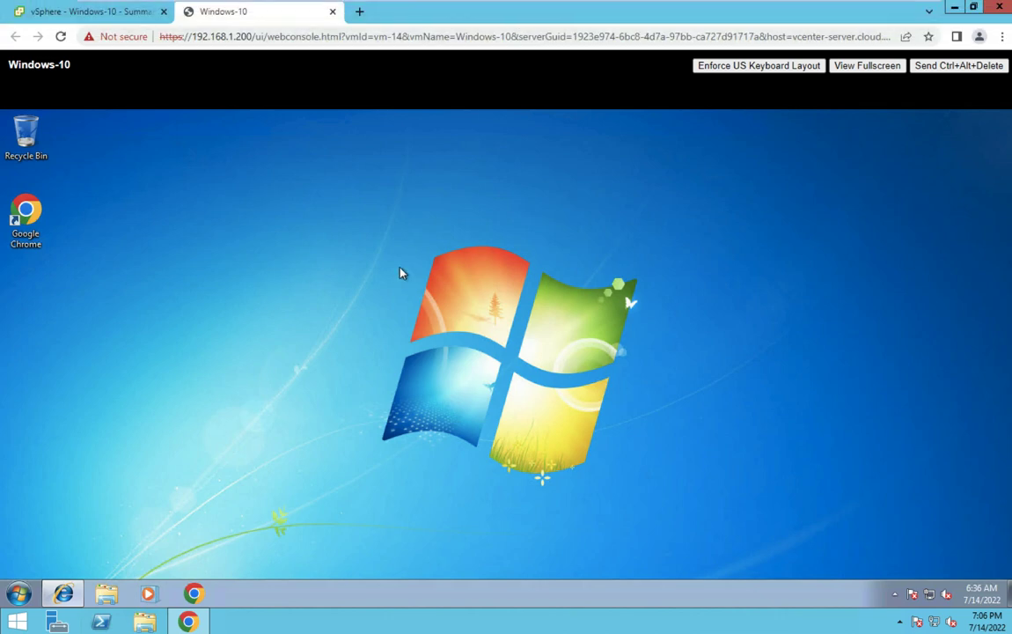
{"action": "double_click", "coordinate": [25, 133]}
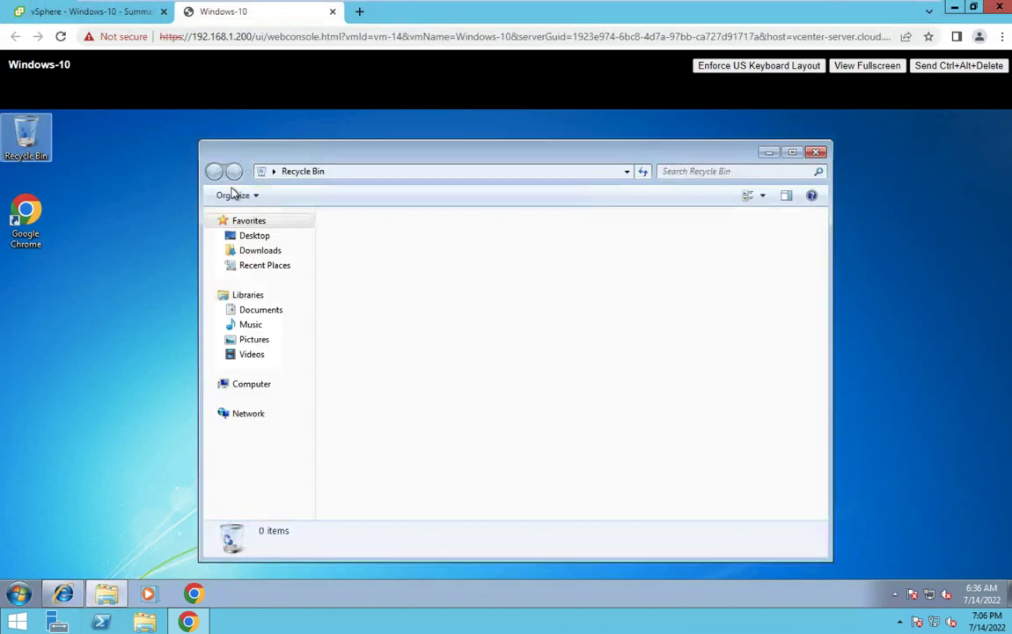
{"action": "left_click", "coordinate": [819, 153]}
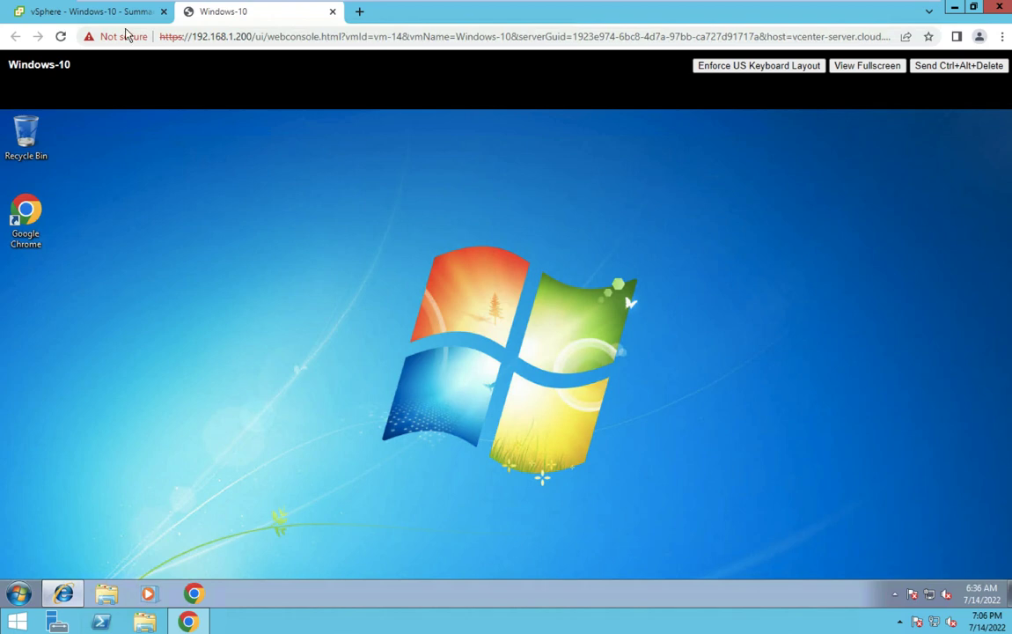
{"action": "left_click", "coordinate": [105, 13]}
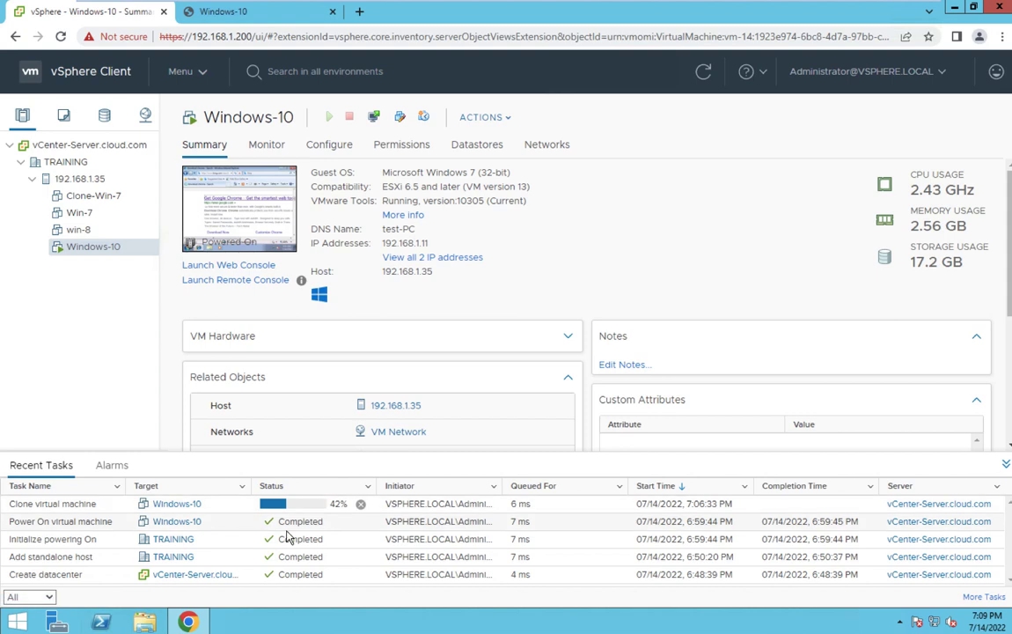
{"action": "key", "text": "ctrl+Left"}
{"action": "key", "text": "ctrl+Left"}
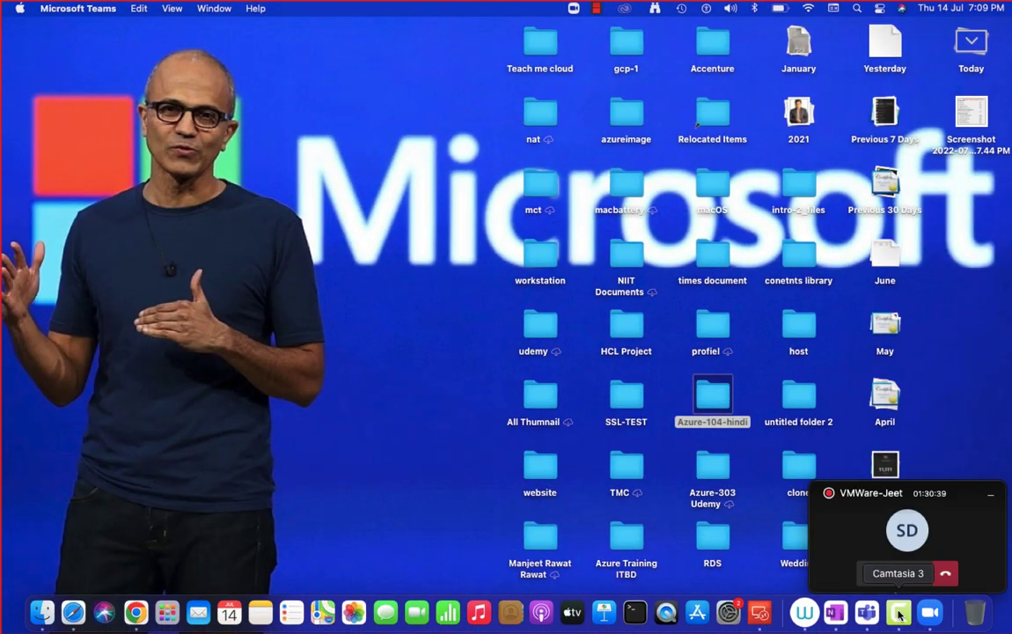
Dismiss Camtasia's Stop/Pause Recording menu and switch back to the full-screen vSphere Client.
{"action": "right_click", "coordinate": [899, 612]}
{"action": "key", "text": "Escape"}
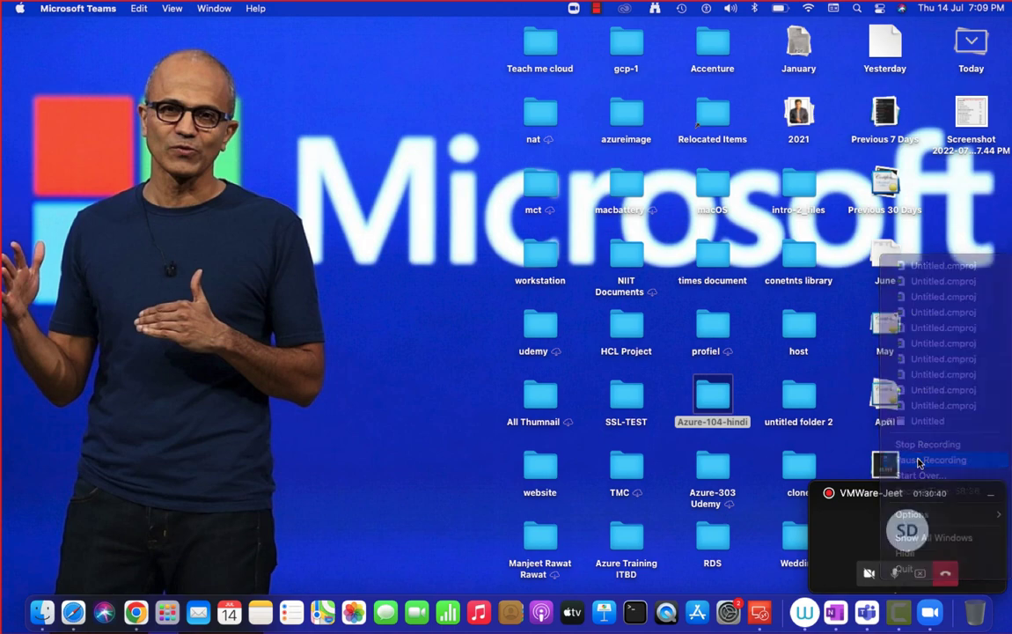
{"action": "key", "text": "ctrl+Right"}
{"action": "key", "text": "ctrl+Right"}
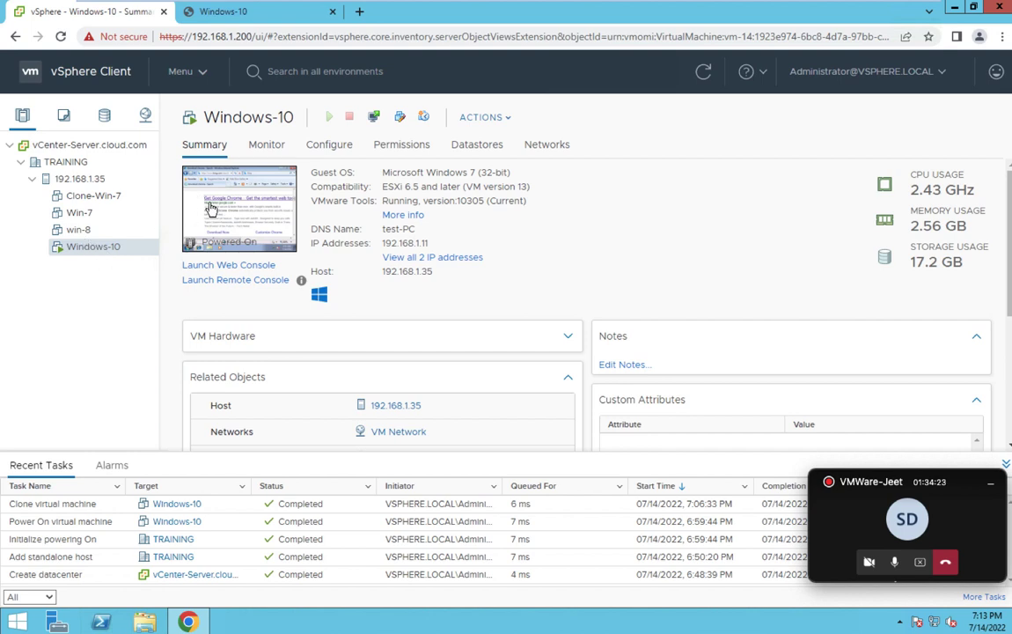
Select Clone-Win-7, power it on, and bring up its Launch Console choice with Web Console.
{"action": "left_click", "coordinate": [106, 199]}
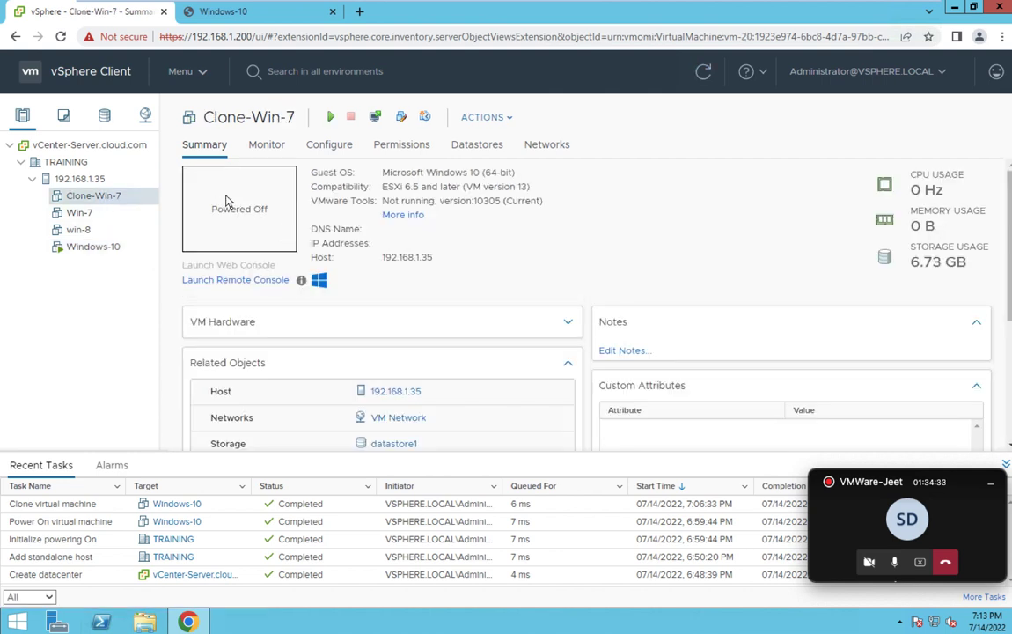
{"action": "left_click", "coordinate": [330, 116]}
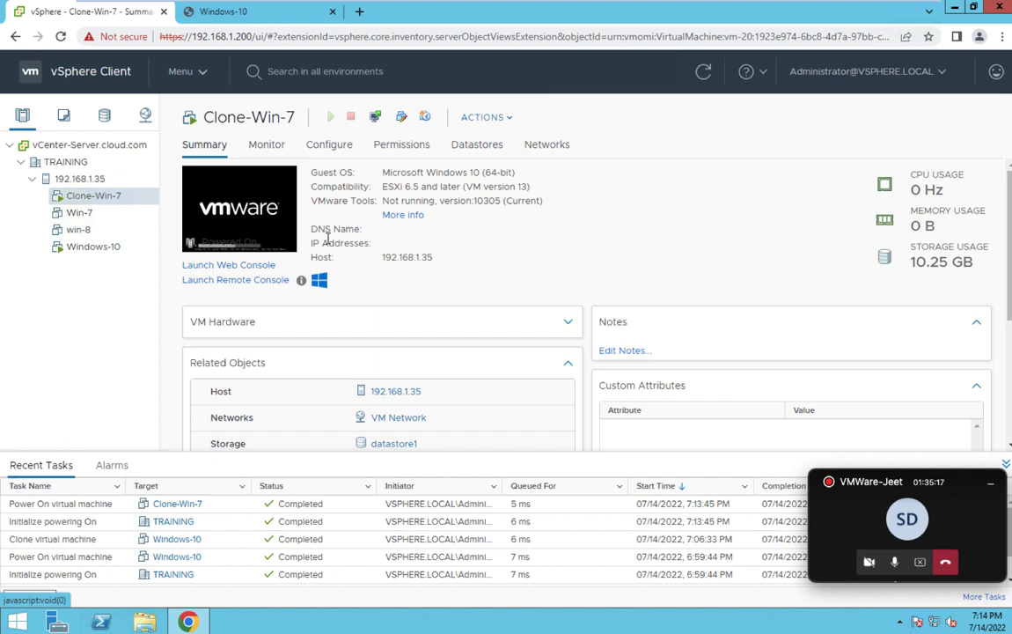
{"action": "left_click", "coordinate": [269, 204]}
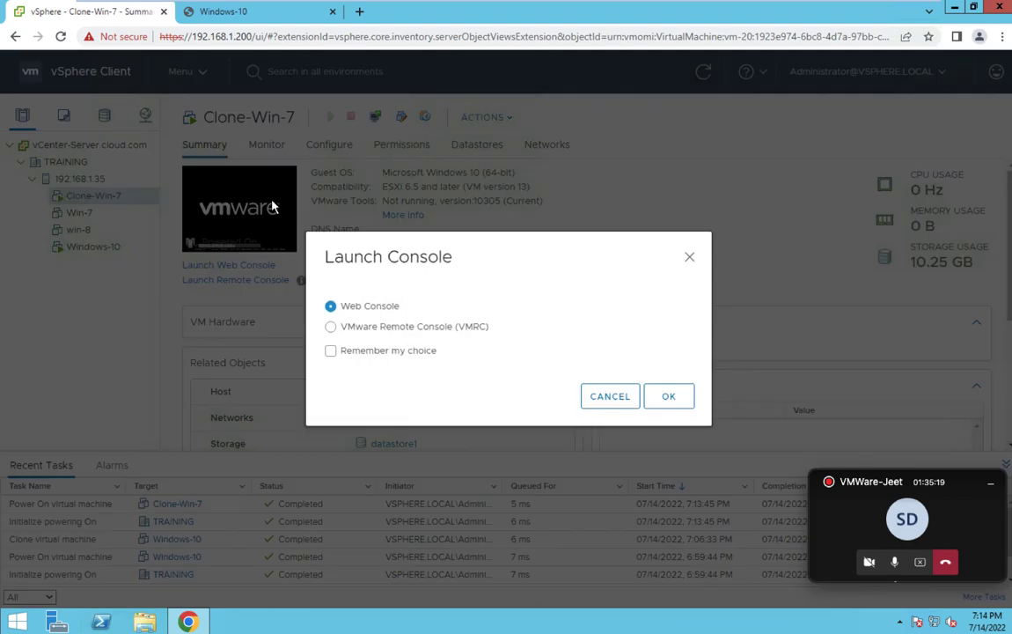
Confirm Web Console to open Clone-Win-7's console in its own tab.
{"action": "left_click", "coordinate": [676, 398]}
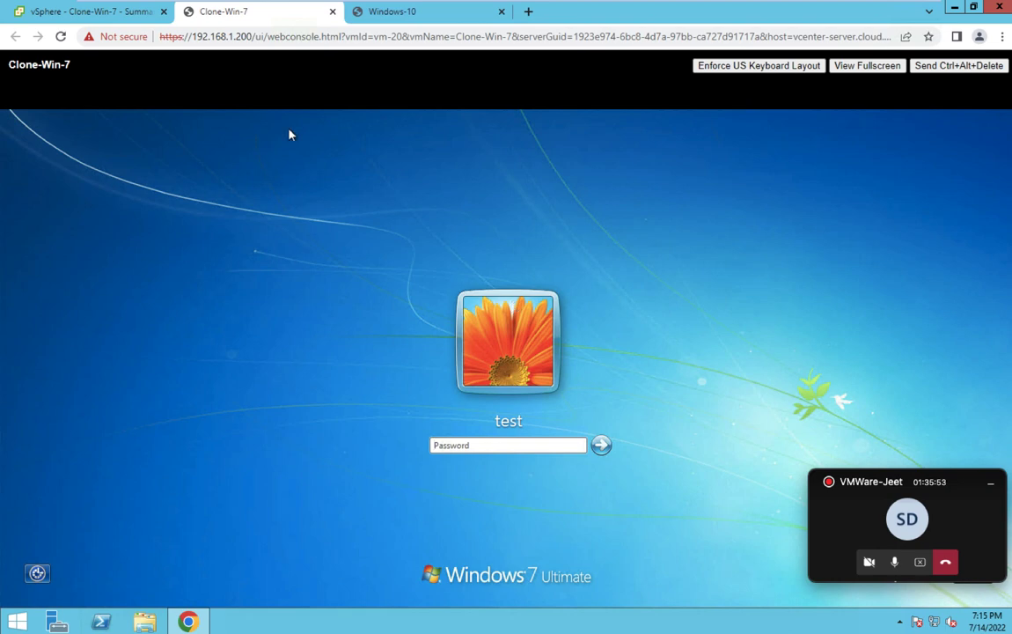
Sign in to Clone-Win-7's Windows 7 login screen with the account password.
{"action": "left_click", "coordinate": [381, 16]}
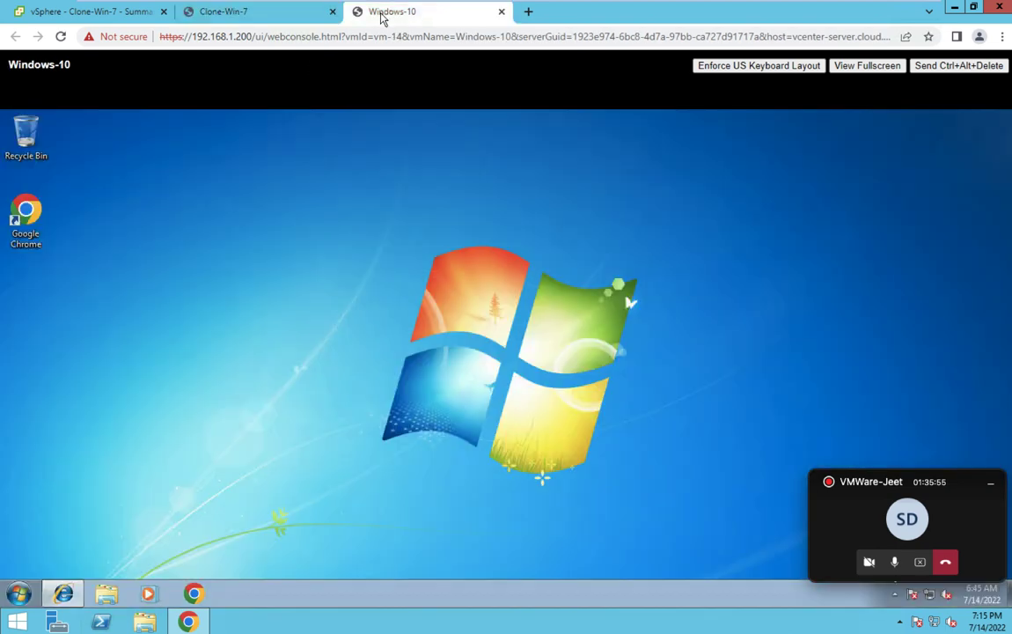
{"action": "left_click", "coordinate": [260, 22]}
{"action": "left_click", "coordinate": [466, 444]}
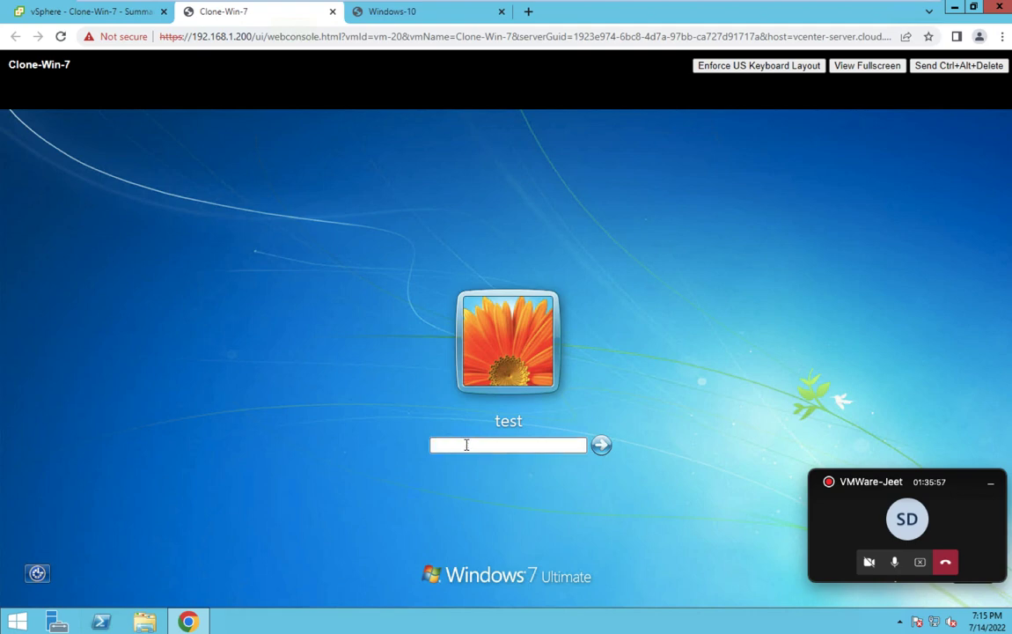
{"action": "type", "text": "********"}
{"action": "key", "text": "Return"}
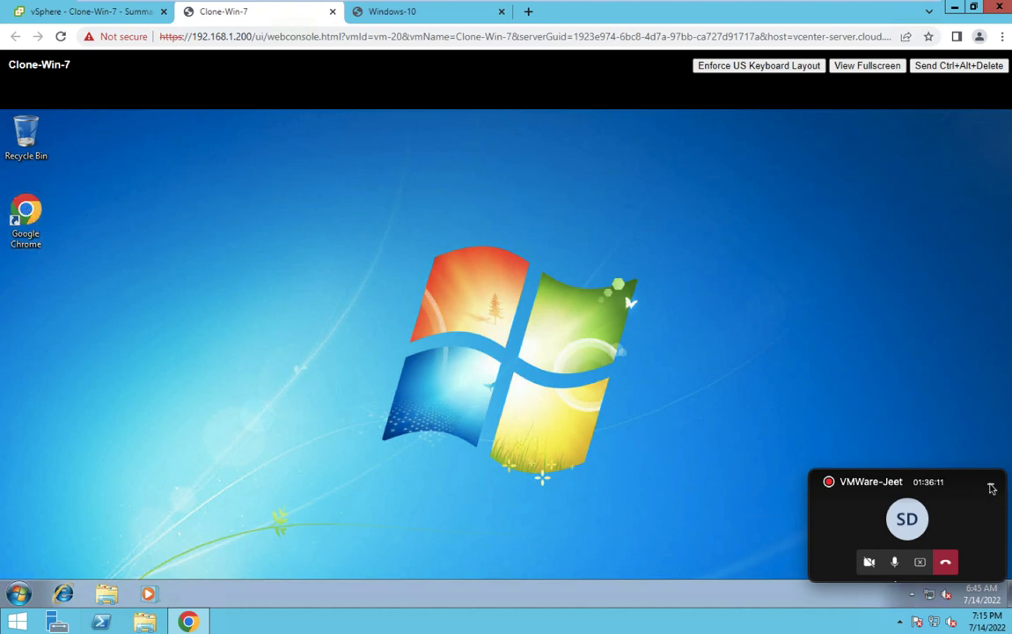
Open a command prompt on Clone-Win-7 by searching cmd in the Start menu.
{"action": "left_click", "coordinate": [992, 488]}
{"action": "key", "text": "super+r"}
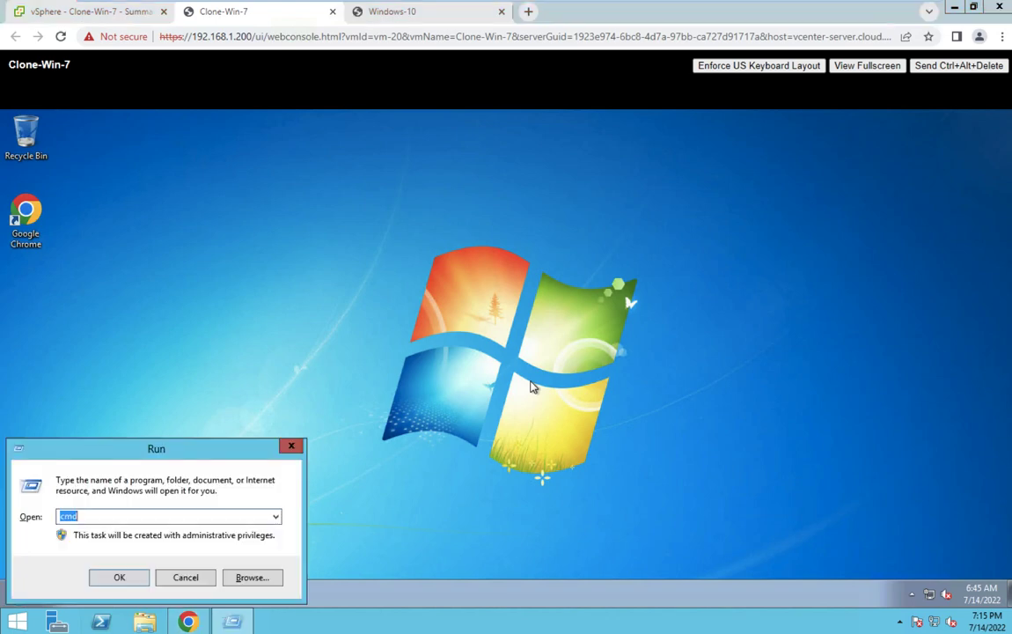
{"action": "left_click", "coordinate": [200, 577]}
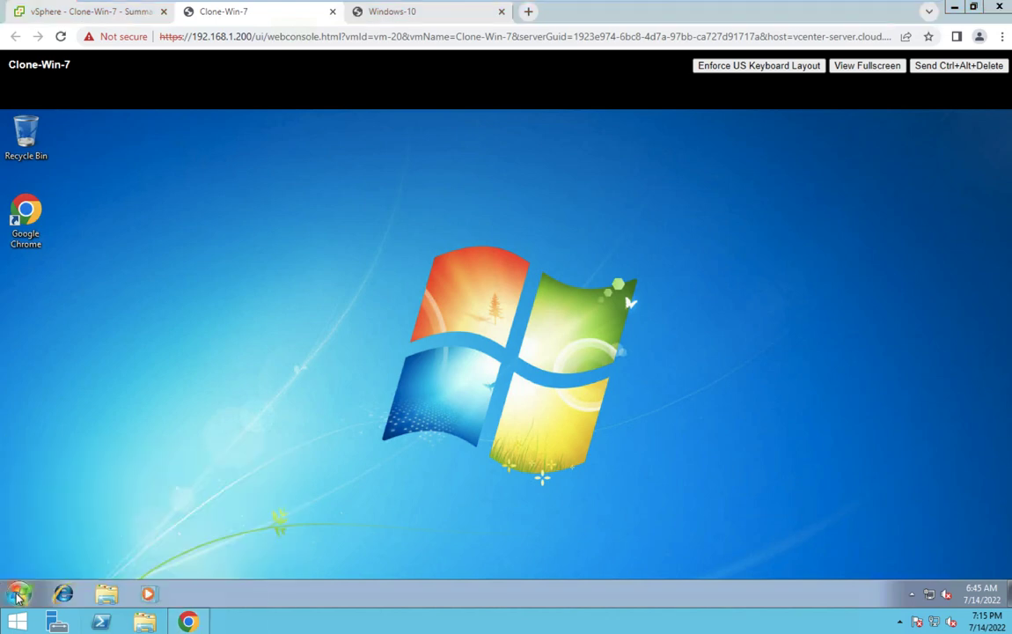
{"action": "left_click", "coordinate": [17, 592]}
{"action": "right_click", "coordinate": [16, 590]}
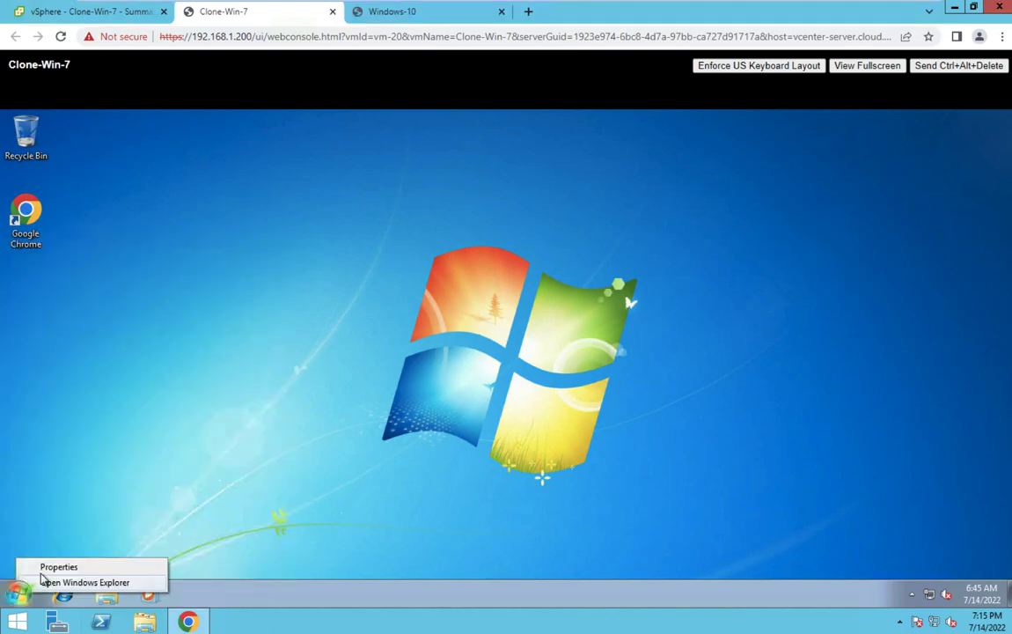
{"action": "left_click", "coordinate": [72, 507]}
{"action": "left_click", "coordinate": [19, 592]}
{"action": "left_click", "coordinate": [77, 558]}
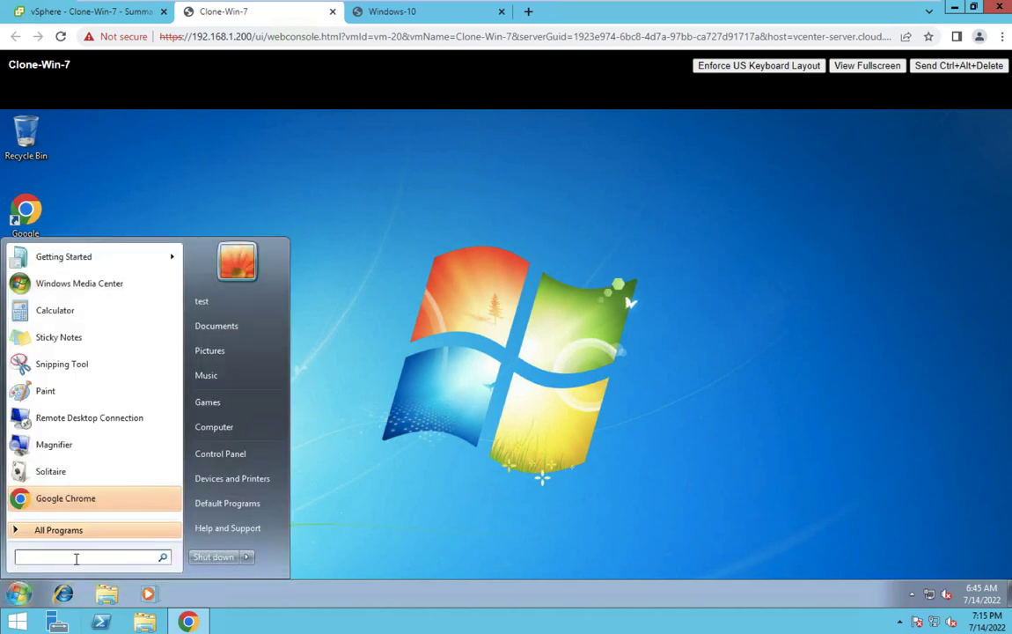
{"action": "type", "text": "cmd"}
{"action": "key", "text": "Return"}
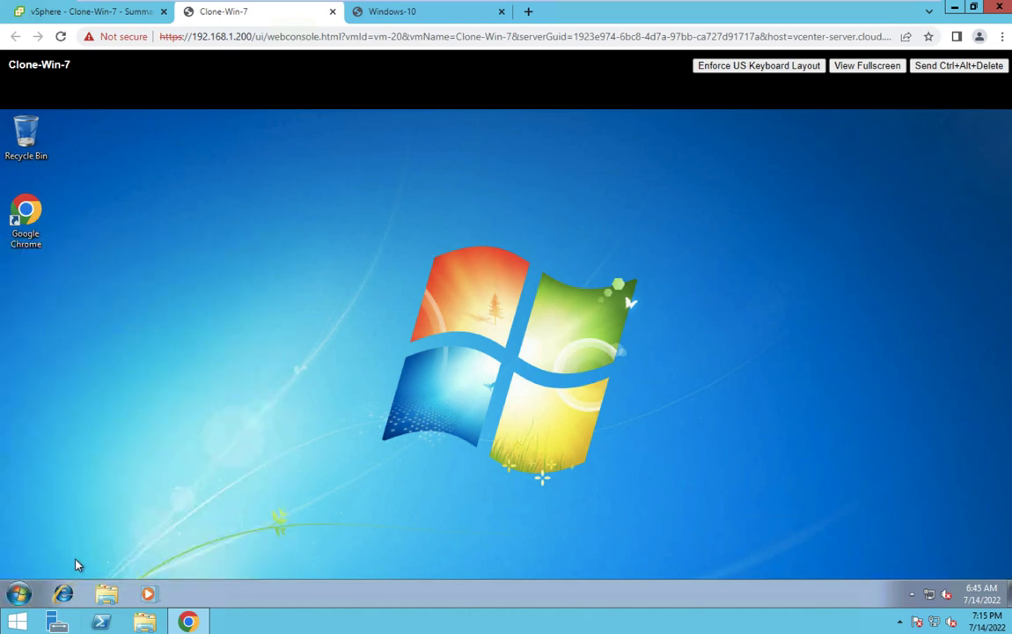
Run ipconfig and hostname, showing IP 192.168.1.7 and hostname test-PC, then view Windows-10.
{"action": "type", "text": "ipconfig"}
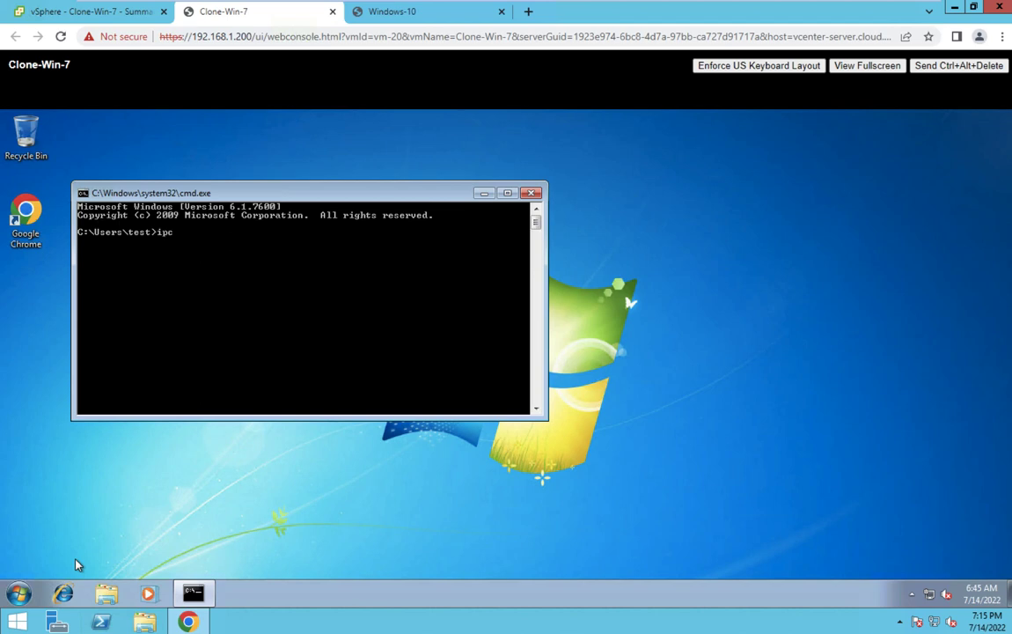
{"action": "key", "text": "Return"}
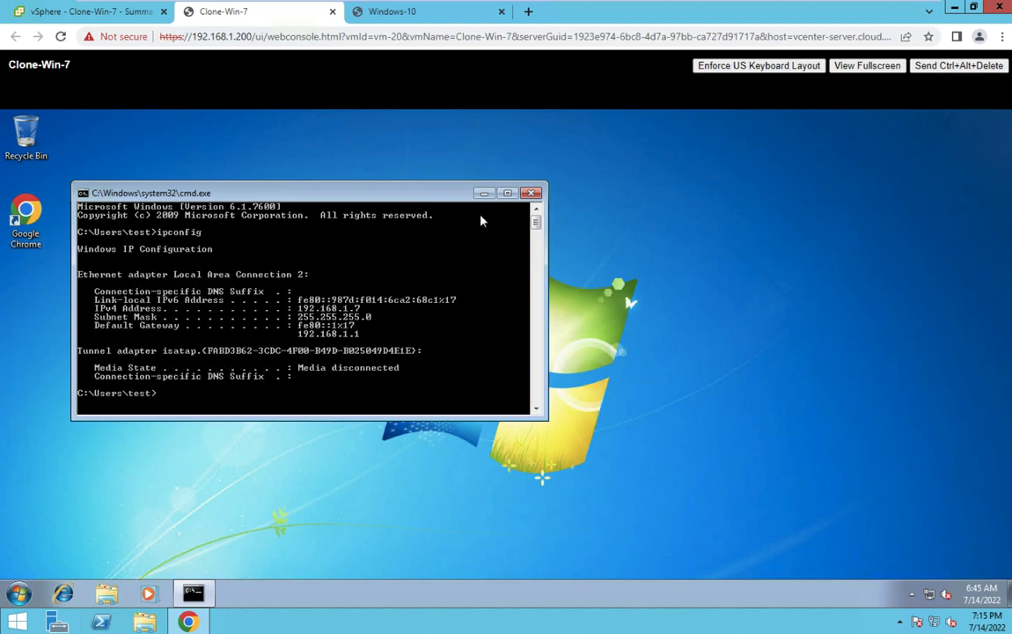
{"action": "type", "text": "hostname"}
{"action": "key", "text": "Return"}
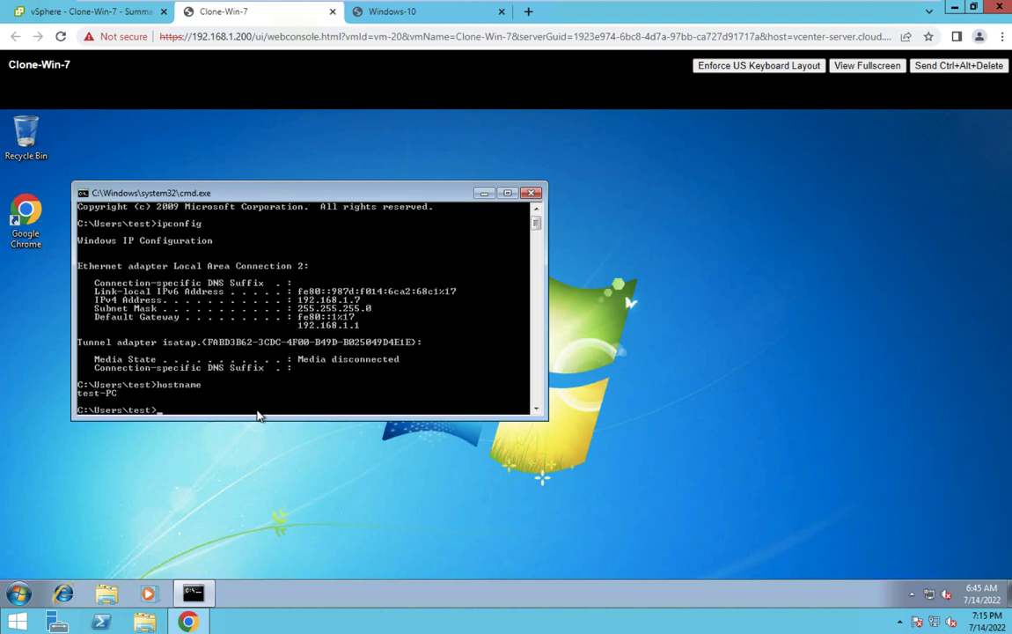
{"action": "left_click", "coordinate": [414, 12]}
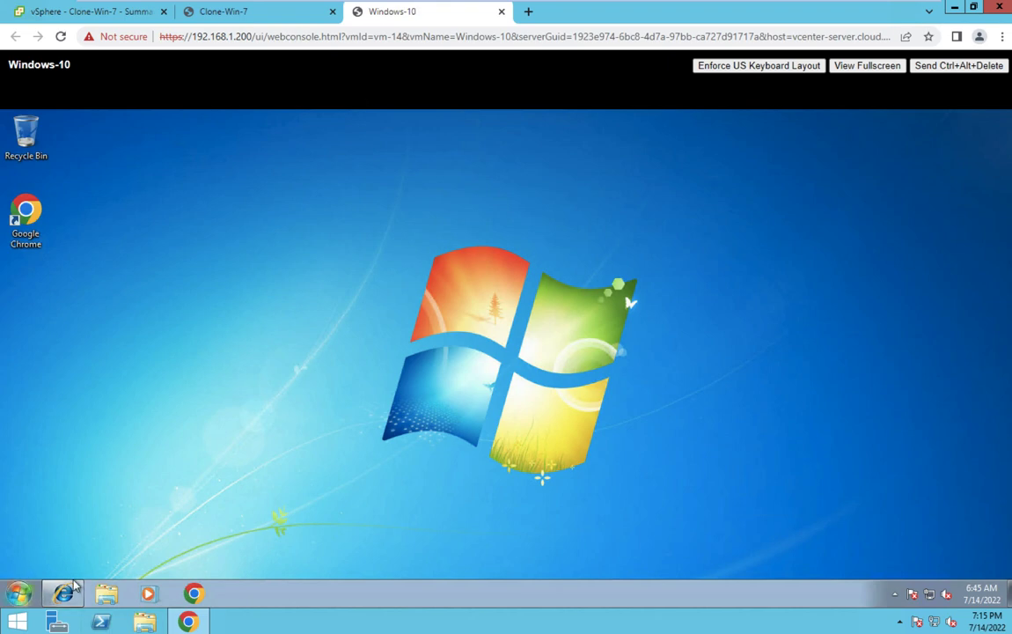
Run hostname in a Windows-10 command prompt (test-PC), exit it, and return to Clone-Win-7.
{"action": "left_click", "coordinate": [20, 593]}
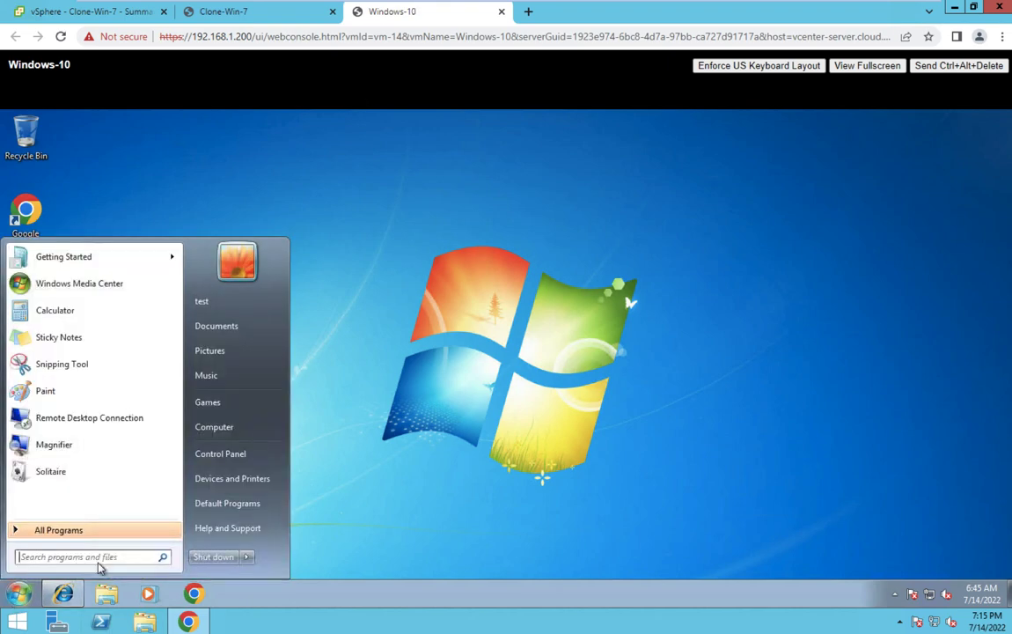
{"action": "type", "text": "c"}
{"action": "key", "text": "BackSpace"}
{"action": "type", "text": "c"}
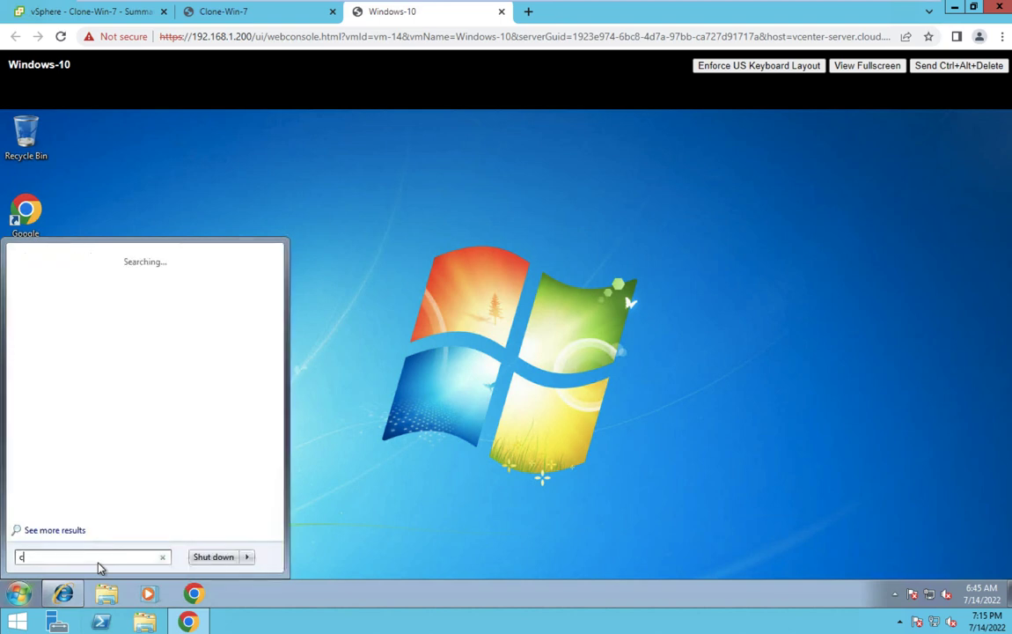
{"action": "type", "text": "md"}
{"action": "key", "text": "Return"}
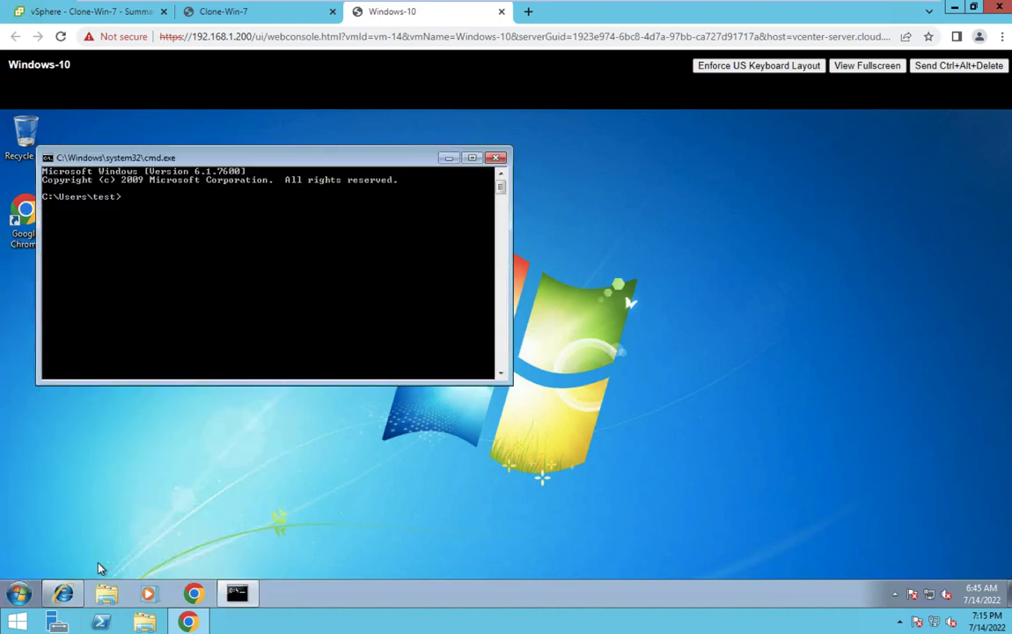
{"action": "type", "text": "hostname"}
{"action": "key", "text": "Return"}
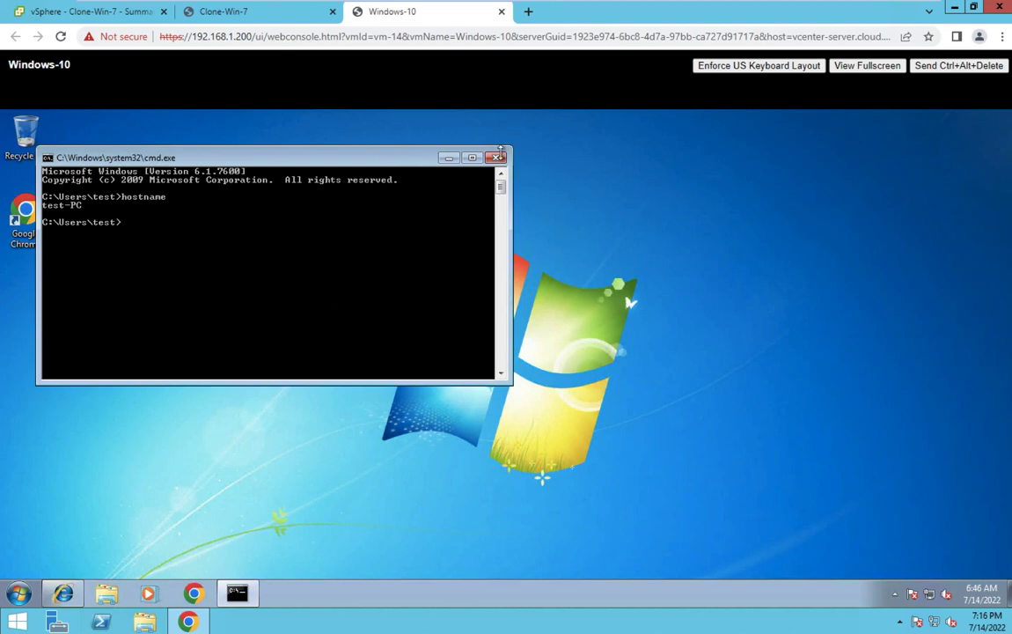
{"action": "type", "text": "exit"}
{"action": "key", "text": "Return"}
{"action": "left_click", "coordinate": [238, 14]}
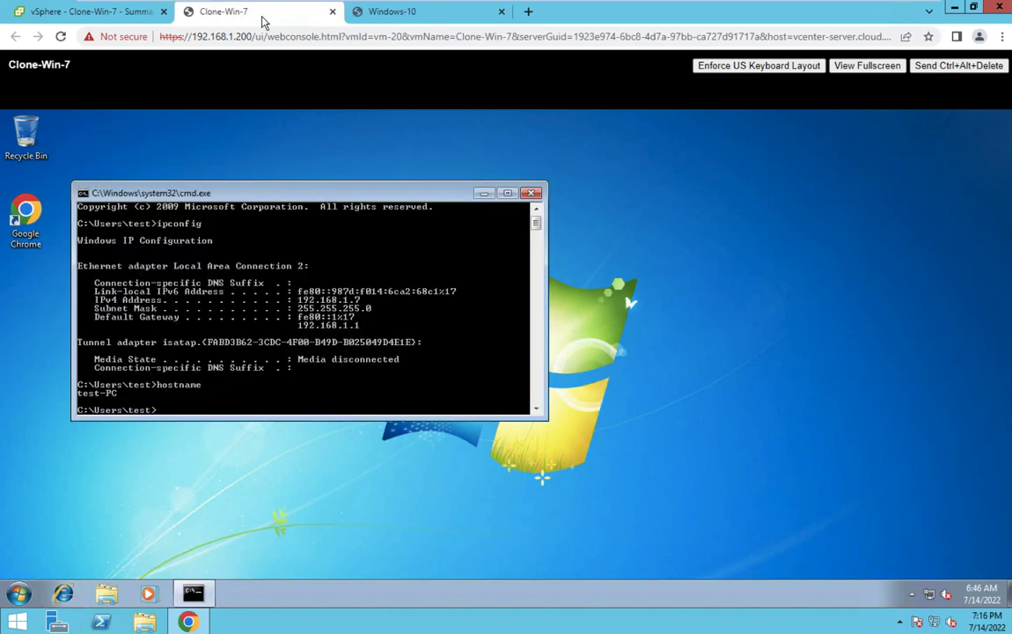
Close the clone's command prompt and try searching the Start menu for 'run'.
{"action": "left_click", "coordinate": [534, 193]}
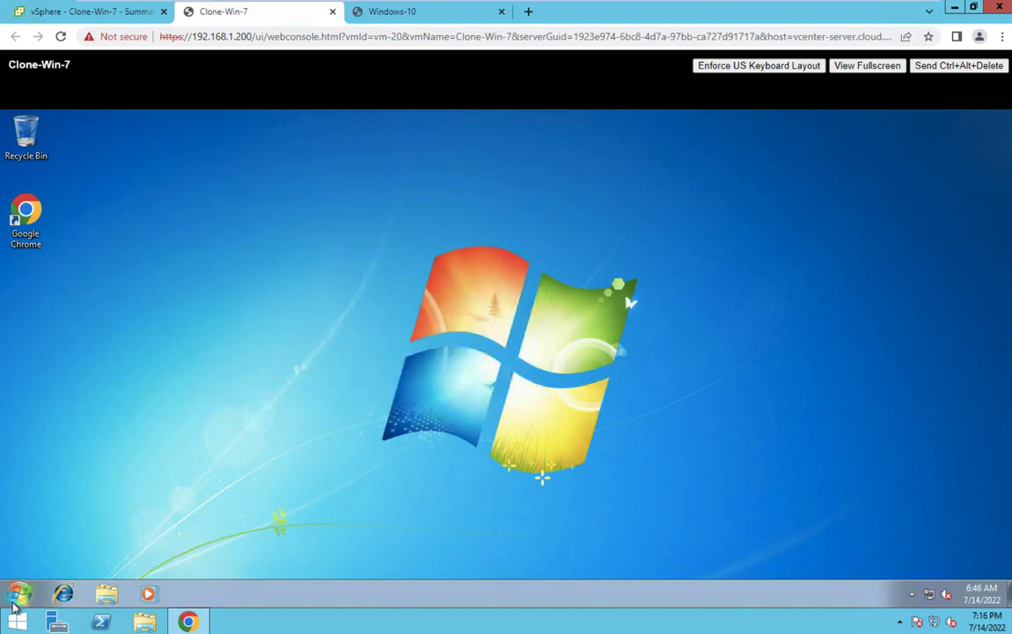
{"action": "left_click", "coordinate": [19, 593]}
{"action": "right_click", "coordinate": [16, 599]}
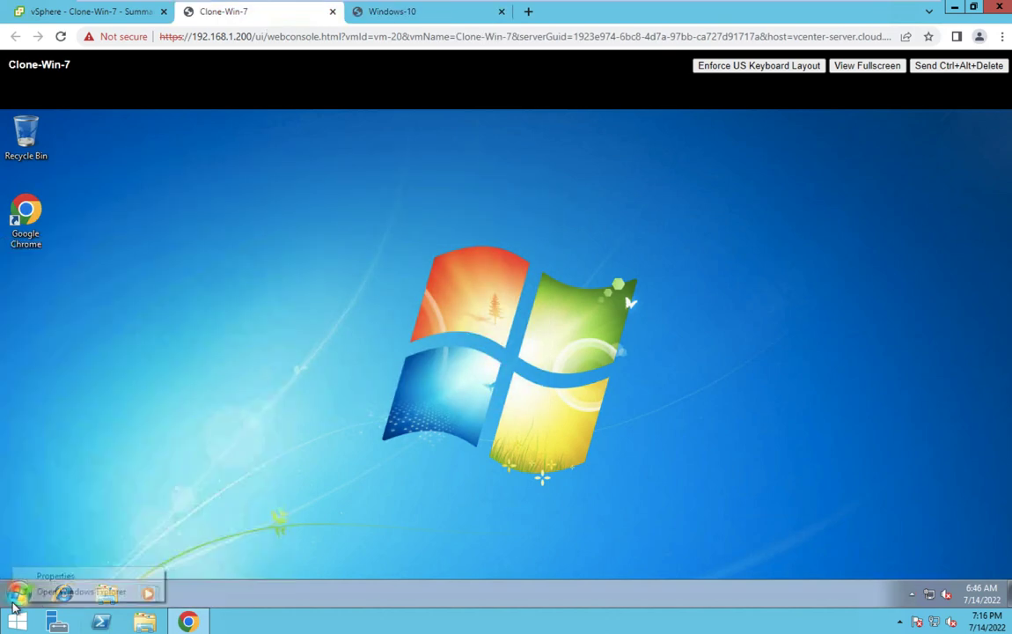
{"action": "left_click", "coordinate": [32, 540]}
{"action": "left_click", "coordinate": [19, 591]}
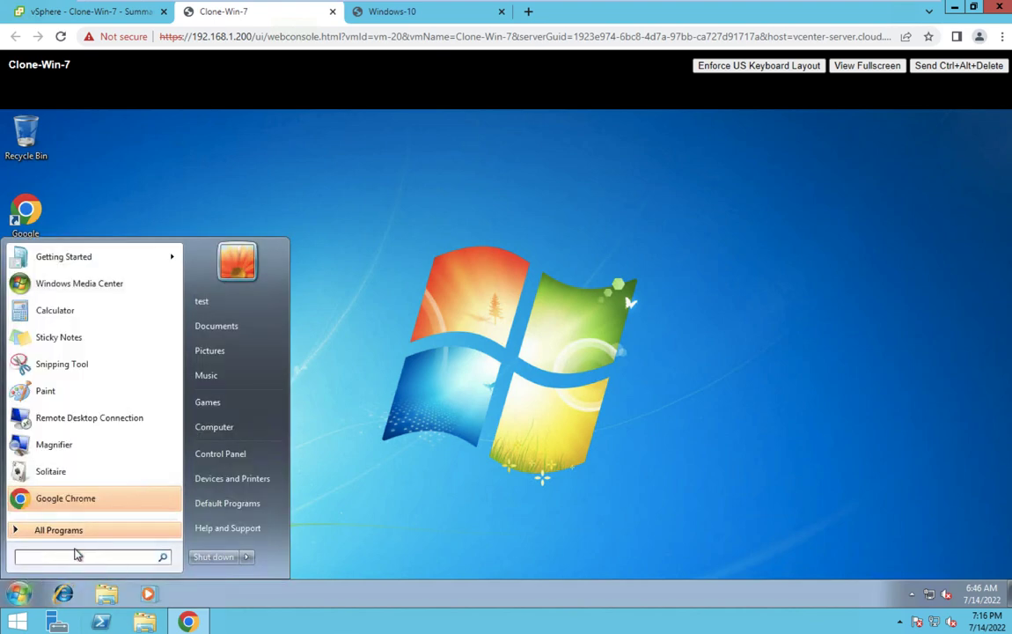
{"action": "type", "text": "rund"}
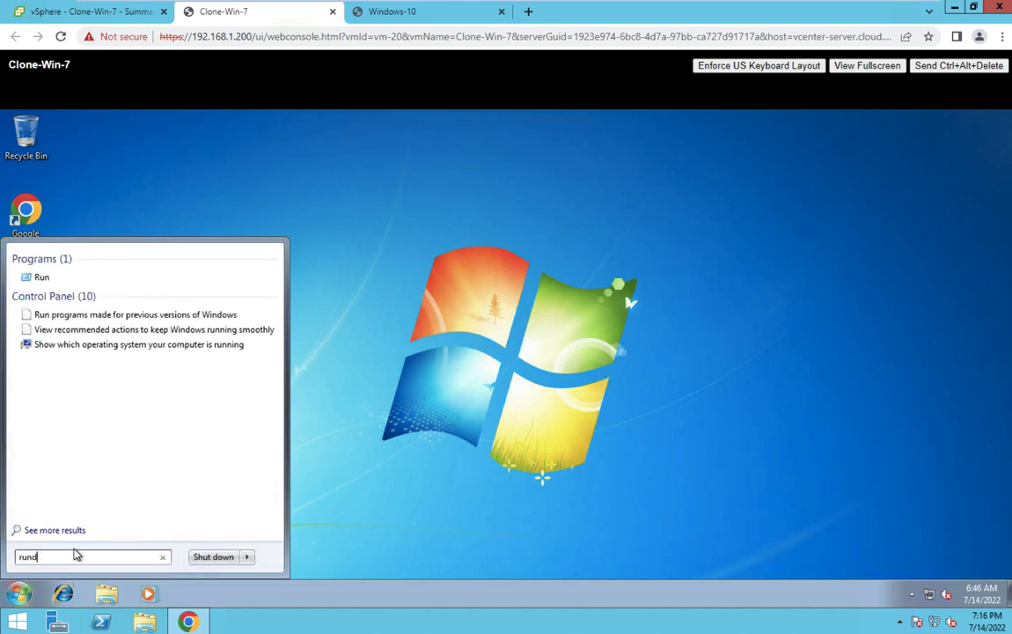
{"action": "key", "text": "Return"}
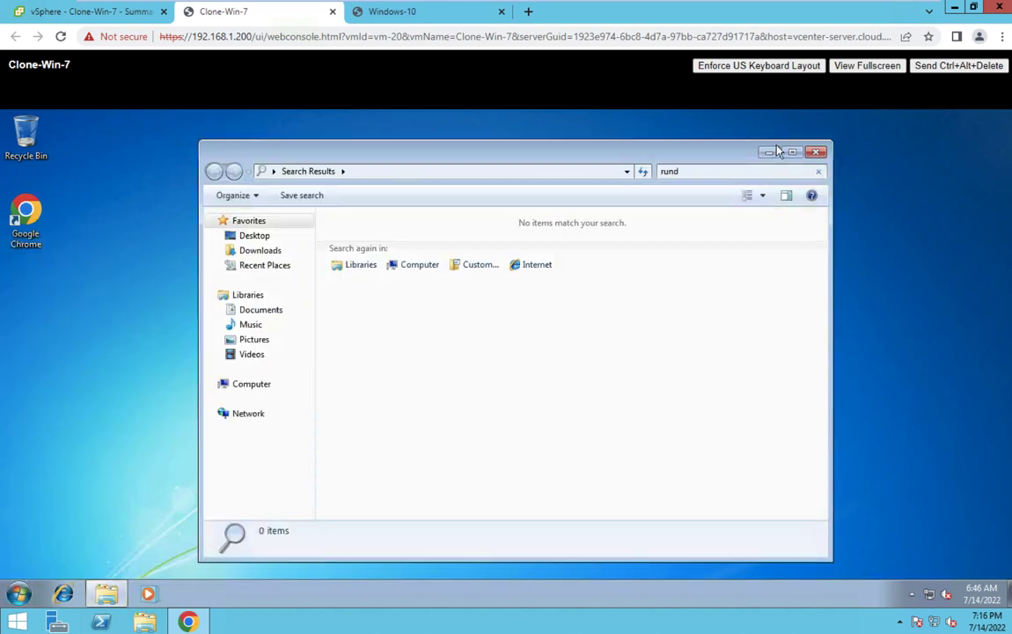
{"action": "left_click", "coordinate": [822, 154]}
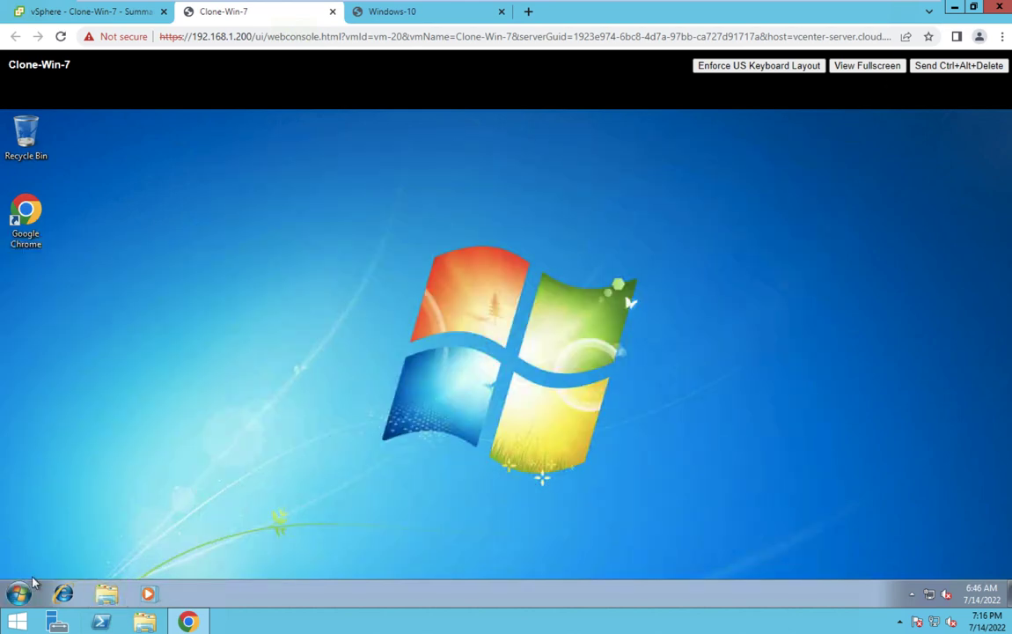
Open a new command prompt and try the sysprep command, which isn't recognized.
{"action": "right_click", "coordinate": [7, 596]}
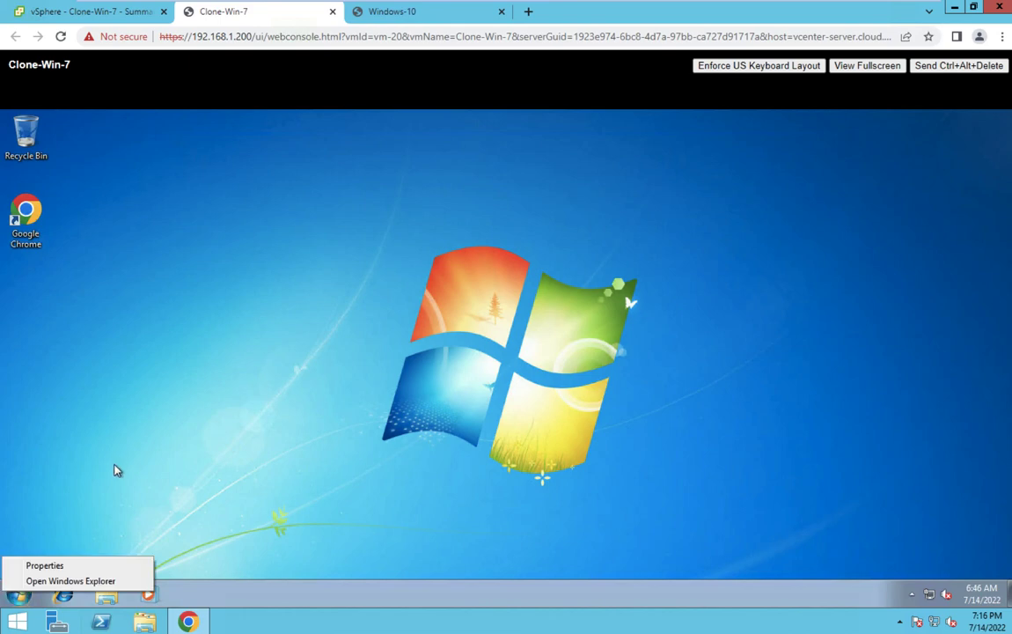
{"action": "left_click", "coordinate": [116, 467]}
{"action": "left_click", "coordinate": [19, 596]}
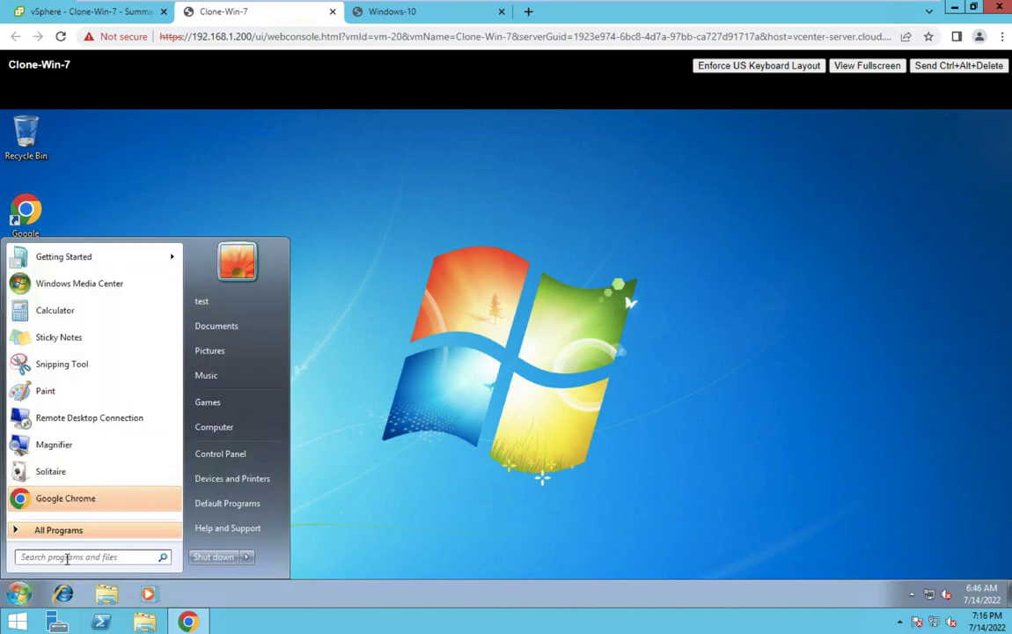
{"action": "left_click", "coordinate": [67, 558]}
{"action": "type", "text": "cmd"}
{"action": "key", "text": "Return"}
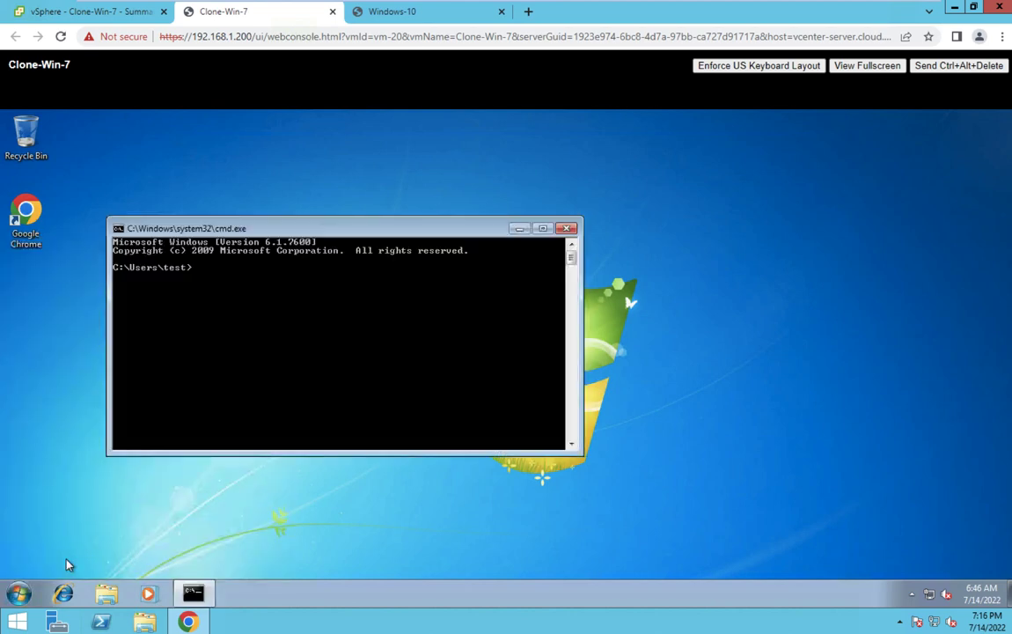
{"action": "type", "text": "sysprep"}
{"action": "key", "text": "Return"}
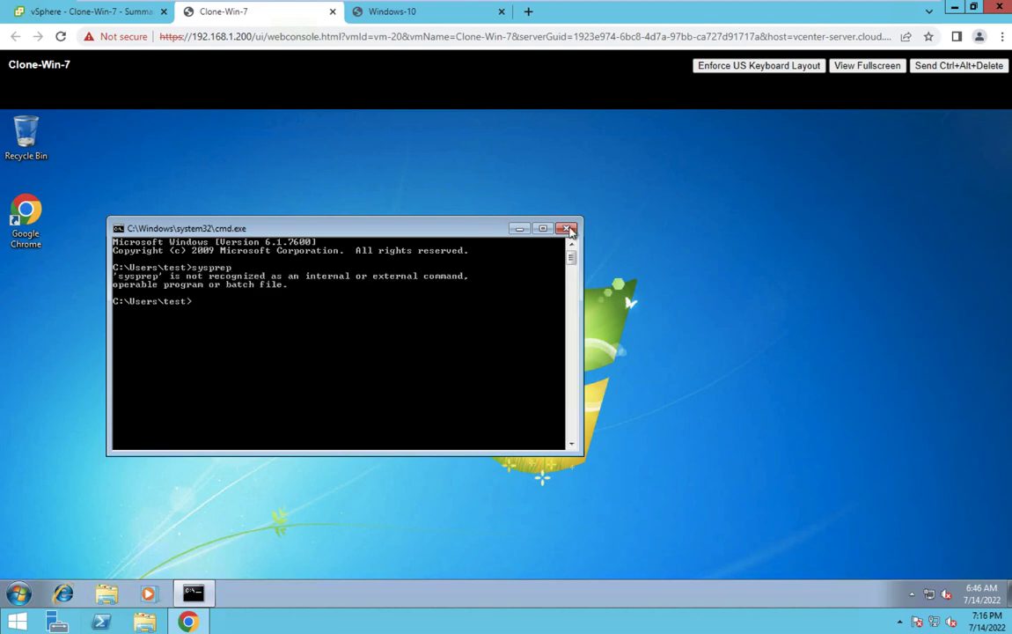
{"action": "left_click", "coordinate": [568, 229]}
Open and minimize a Windows Explorer window, then open and cancel the Run dialog.
{"action": "right_click", "coordinate": [18, 596]}
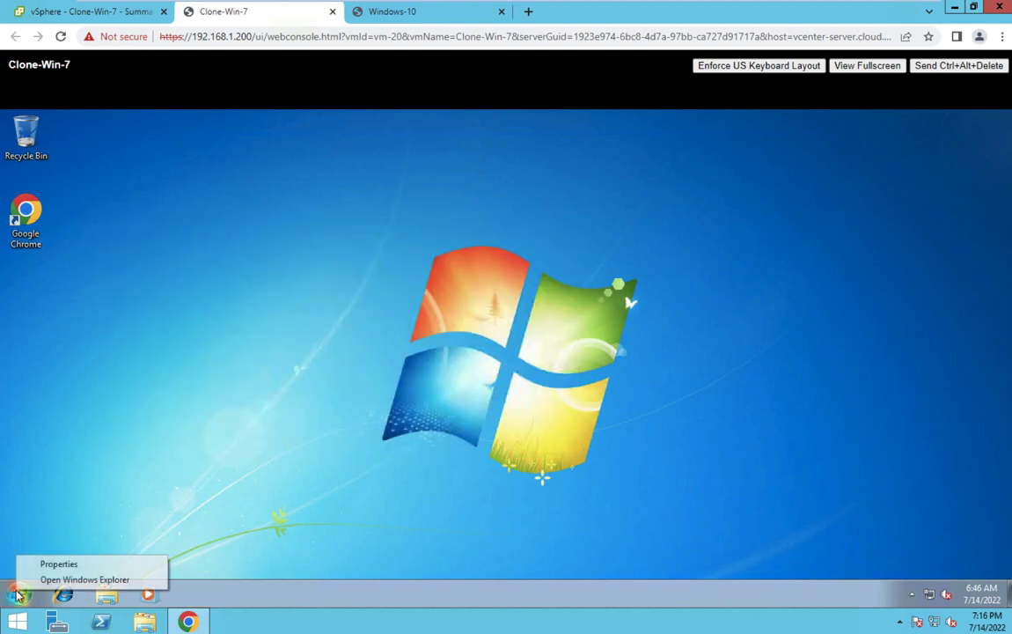
{"action": "left_click", "coordinate": [70, 580]}
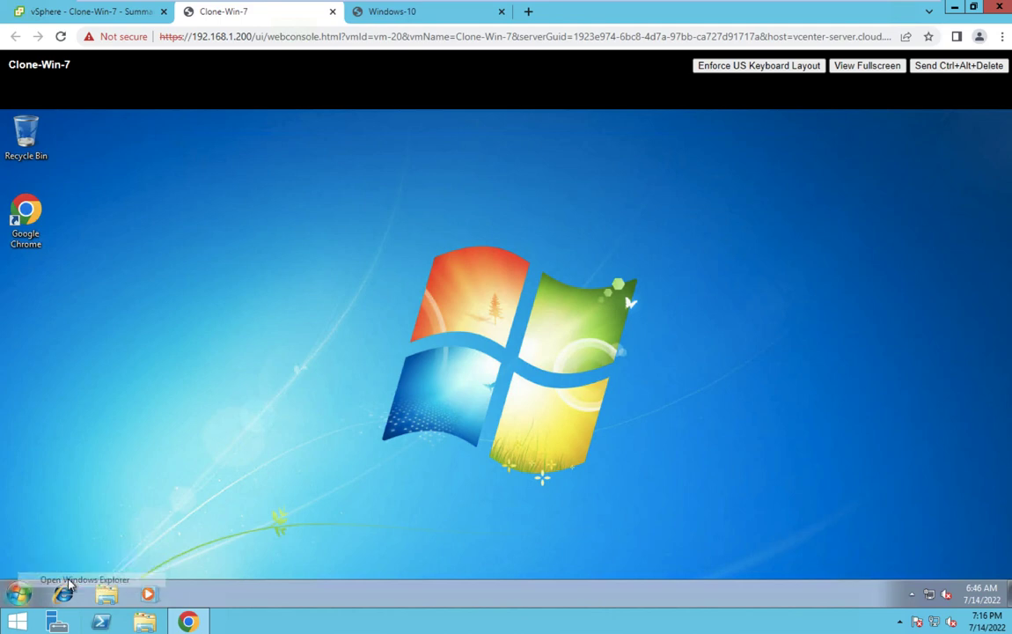
{"action": "left_click", "coordinate": [790, 148]}
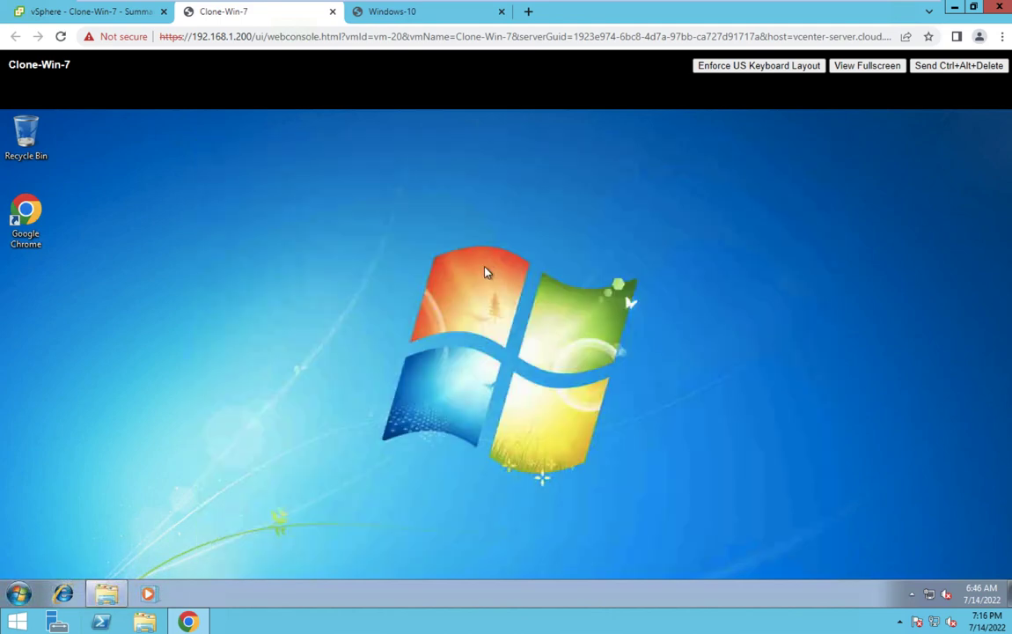
{"action": "key", "text": "super+r"}
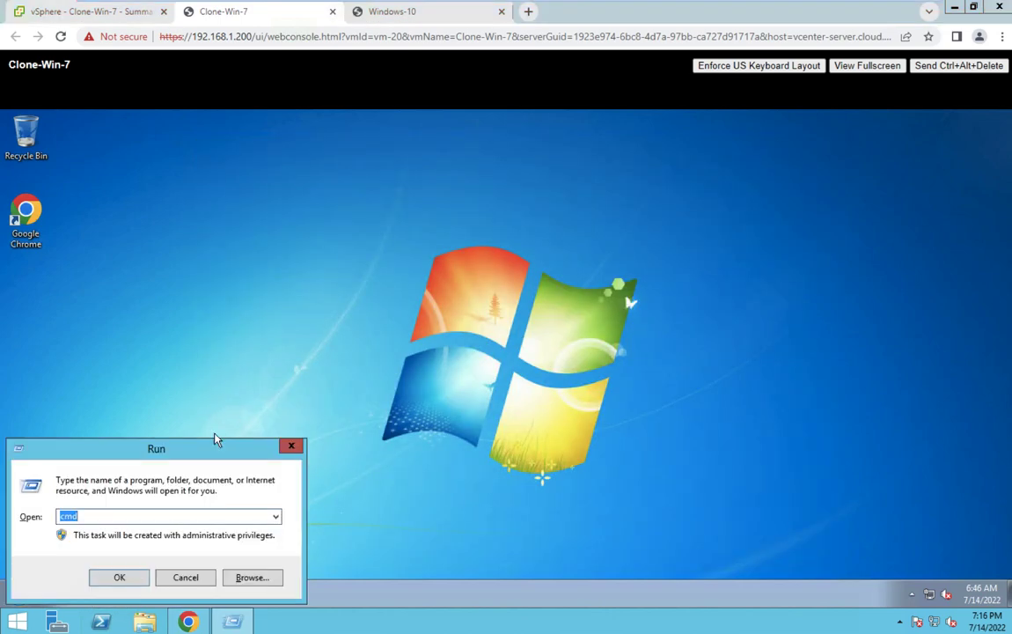
{"action": "left_click", "coordinate": [181, 576]}
Launch Magnifier from the Start menu, enlarging the clone's view to 200%.
{"action": "left_click", "coordinate": [21, 595]}
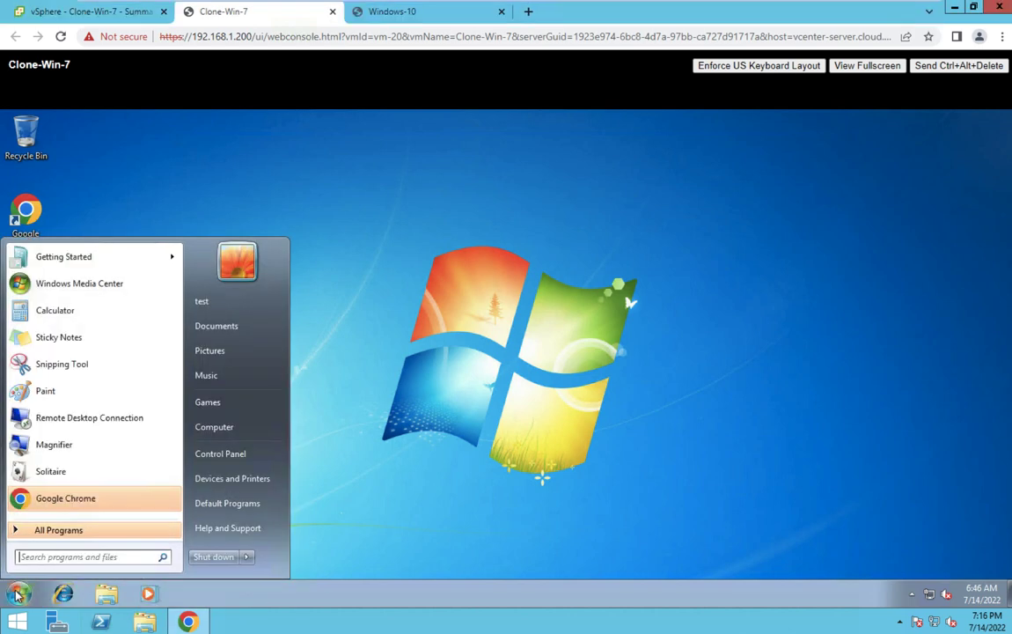
{"action": "left_click", "coordinate": [247, 557]}
{"action": "left_click", "coordinate": [46, 451]}
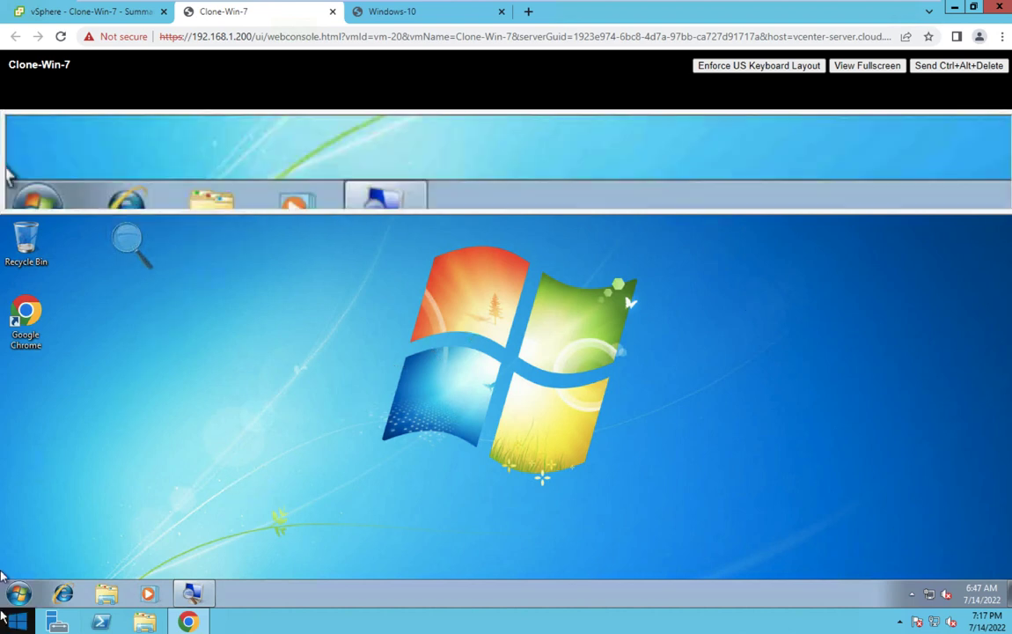
Open the Run dialog via Start menu search for 'run' and enter sysprep.
{"action": "left_click", "coordinate": [16, 595]}
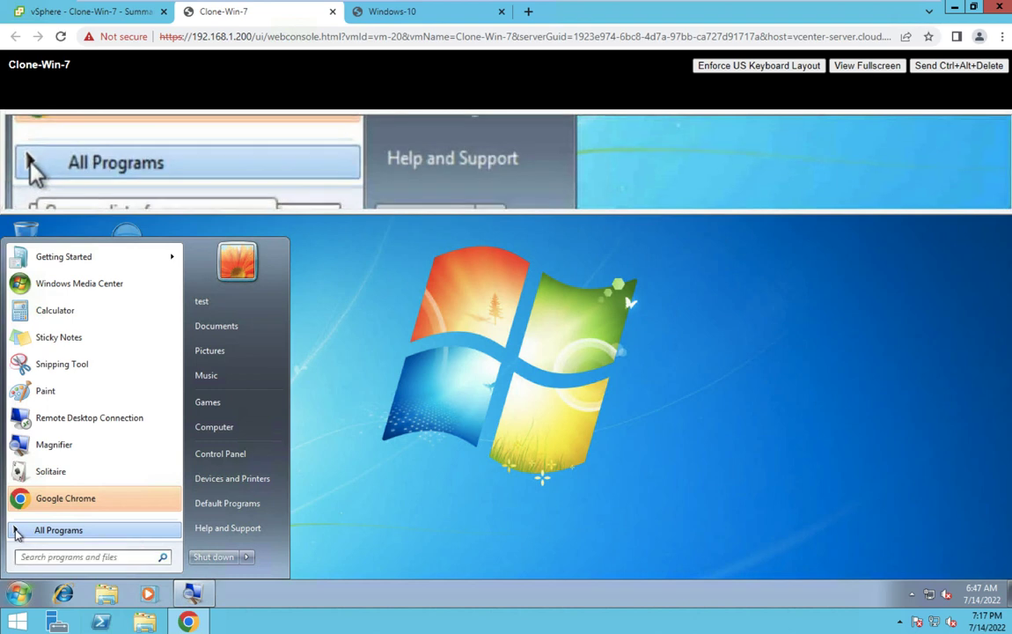
{"action": "left_click", "coordinate": [18, 531]}
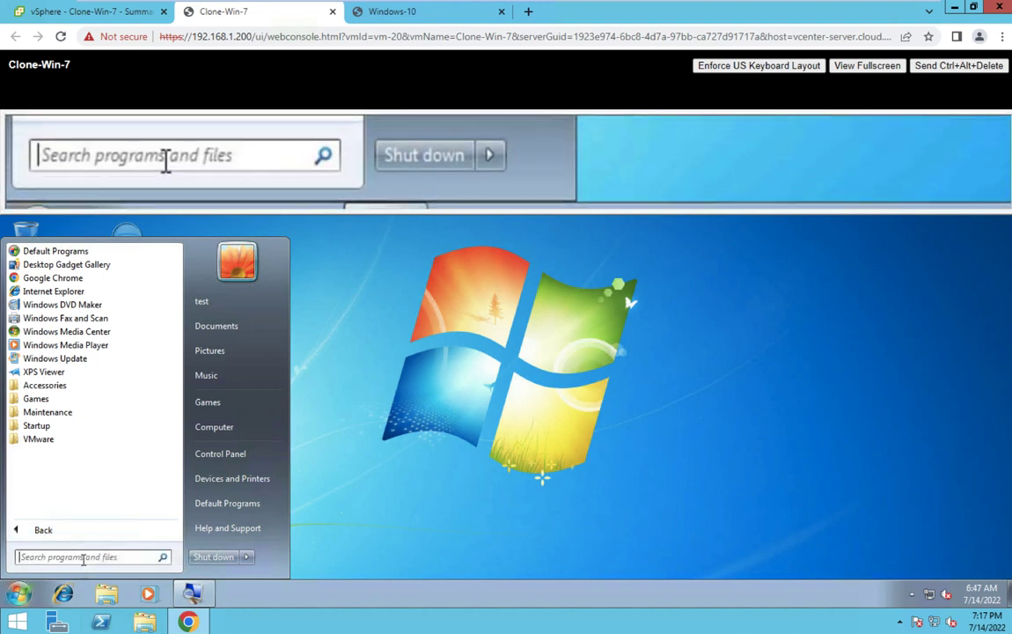
{"action": "left_click", "coordinate": [83, 557]}
{"action": "type", "text": "r"}
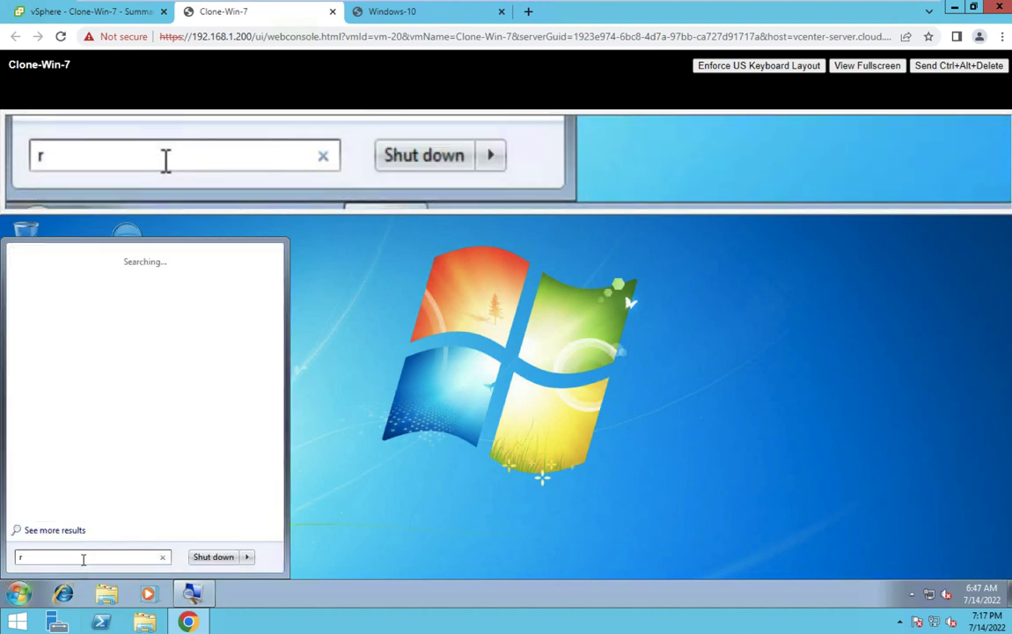
{"action": "type", "text": "un"}
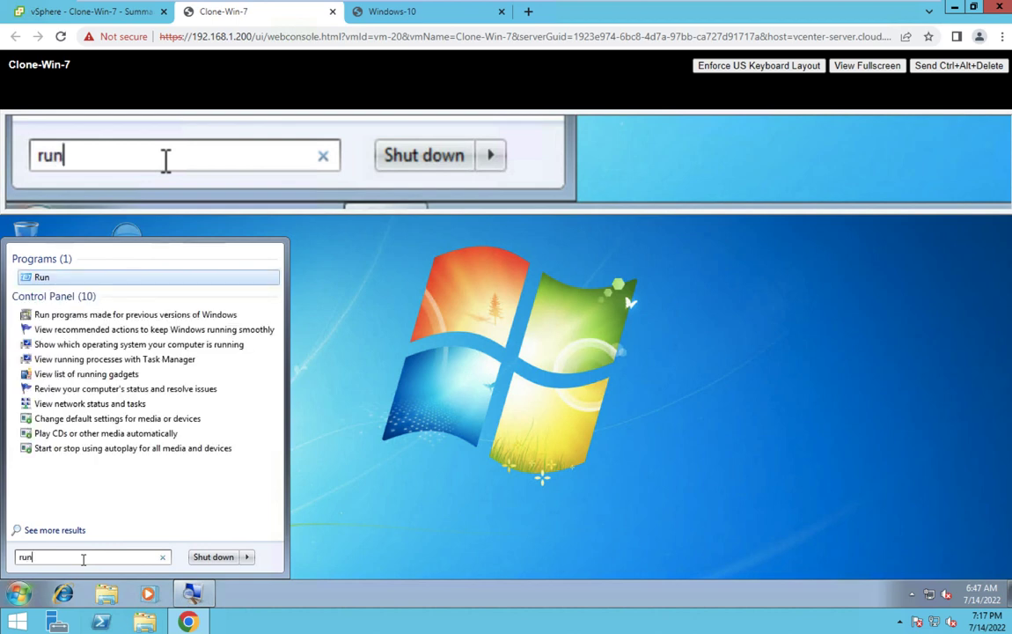
{"action": "key", "text": "Return"}
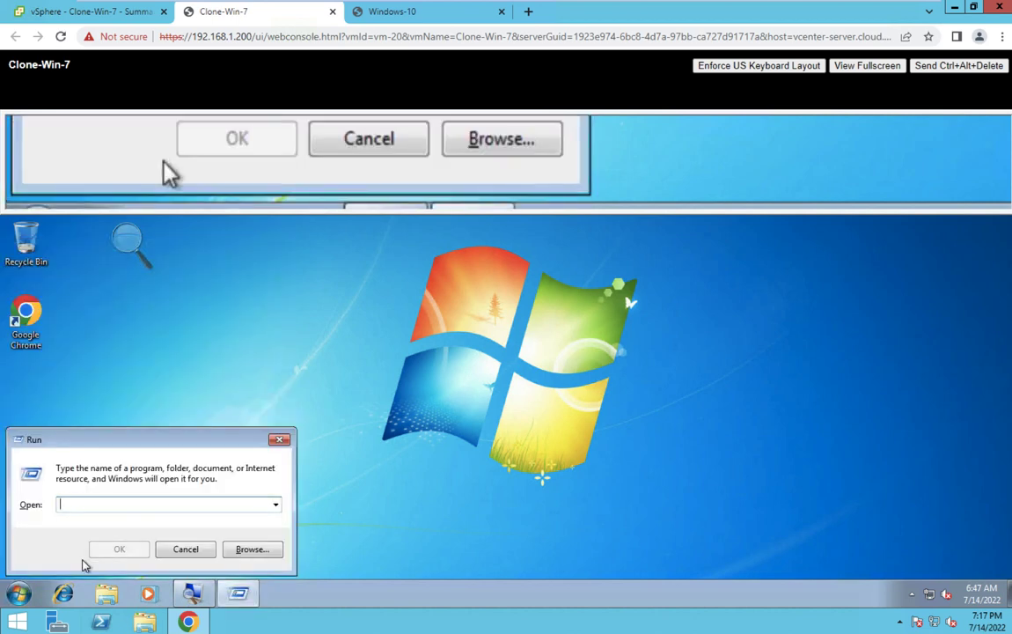
{"action": "type", "text": "sys"}
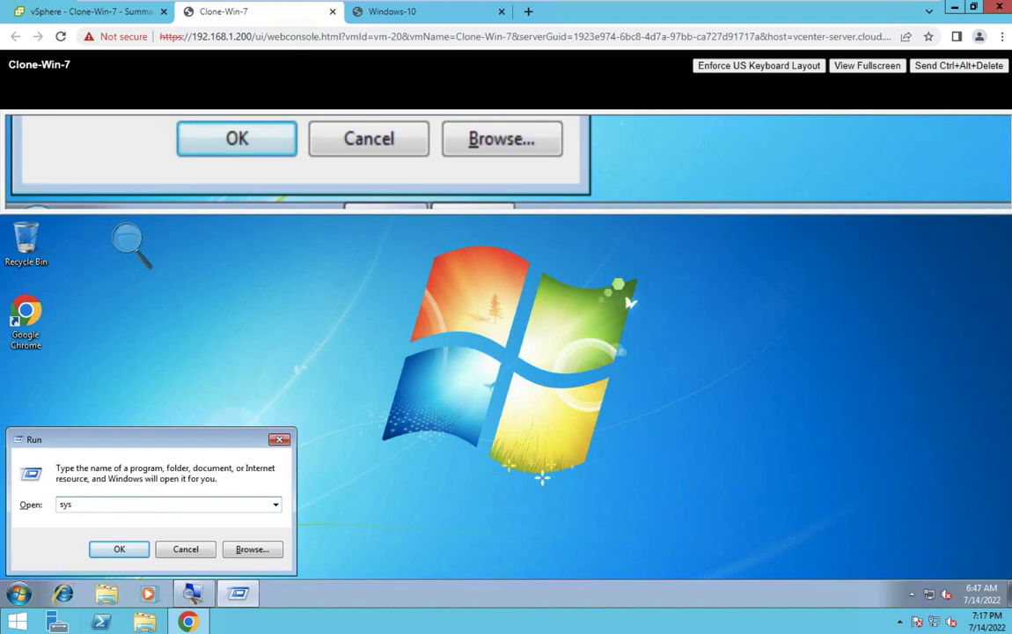
{"action": "type", "text": "prep"}
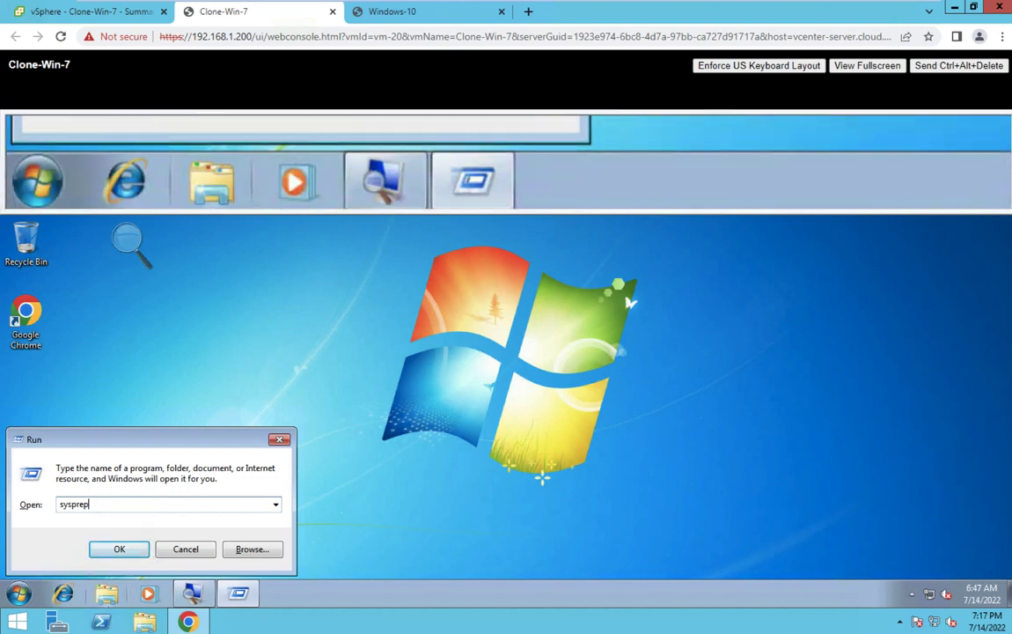
Open the sysprep folder and launch sysprep.exe, the System Preparation Tool.
{"action": "left_click", "coordinate": [116, 550]}
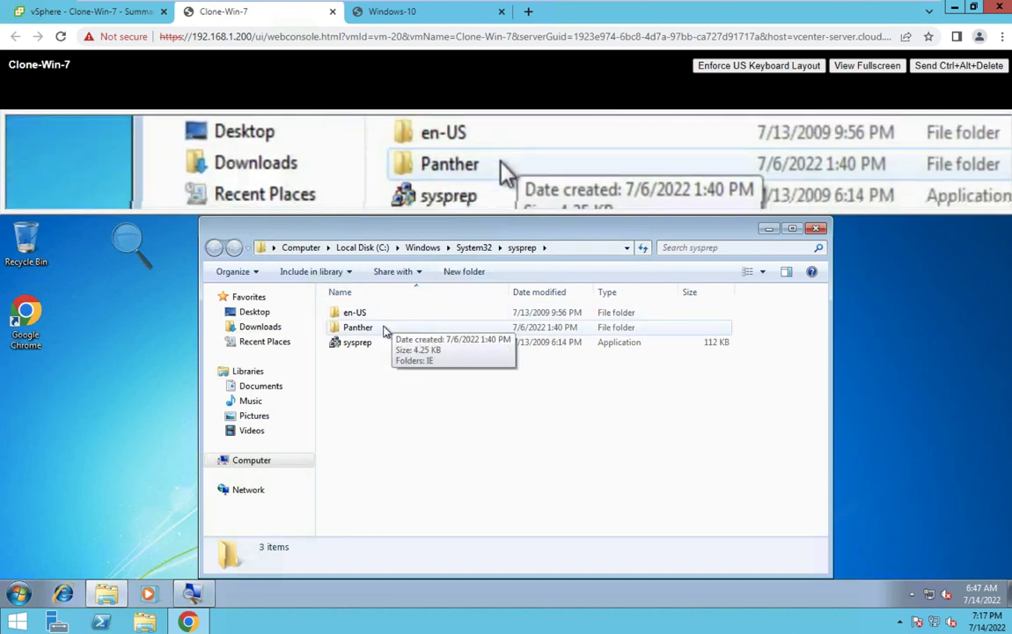
{"action": "left_click", "coordinate": [359, 344]}
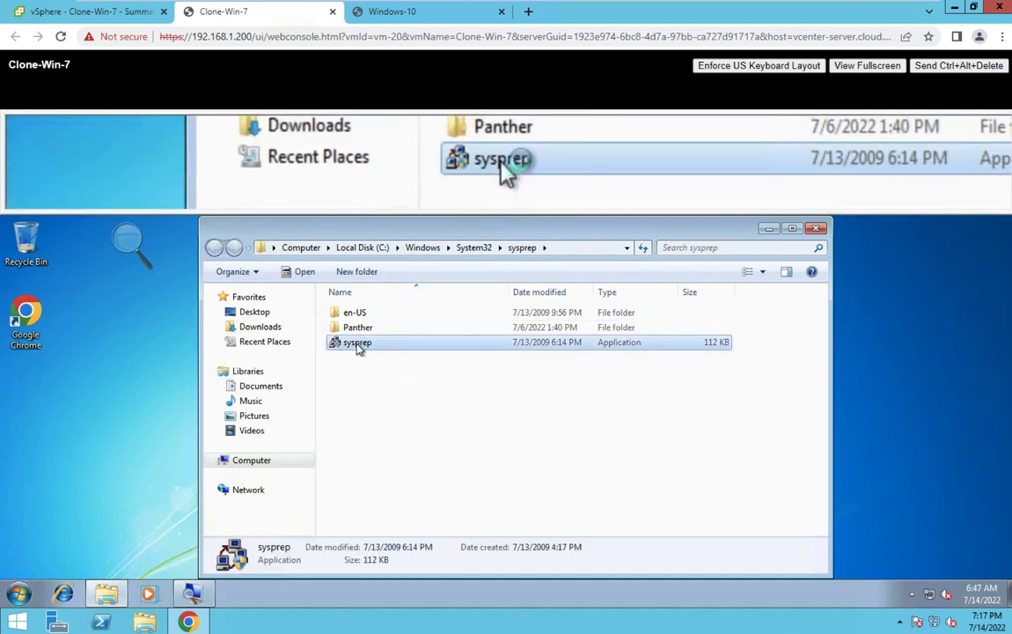
{"action": "double_click", "coordinate": [358, 343]}
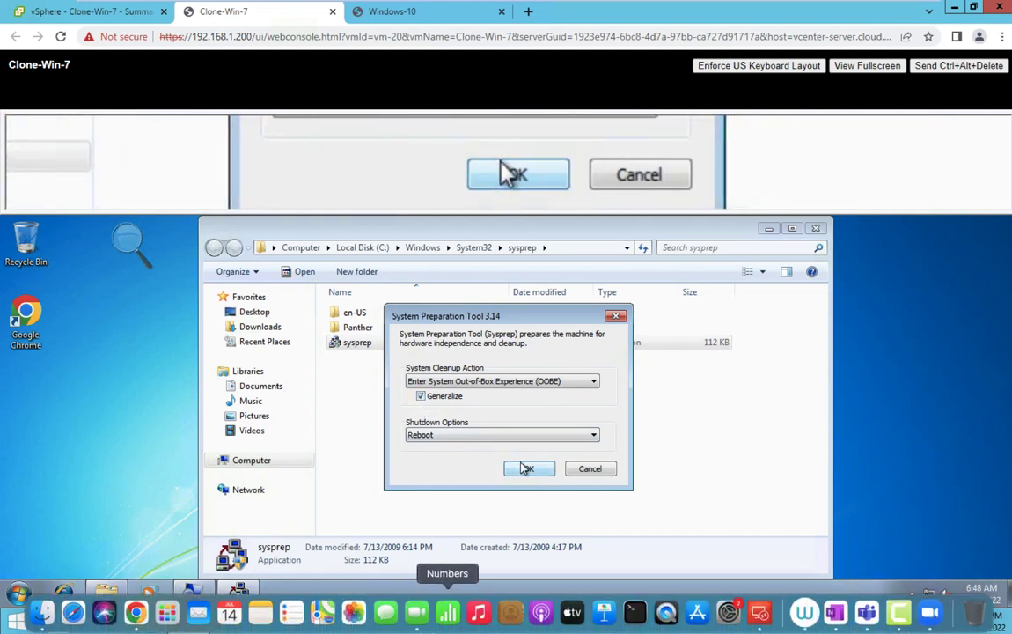
Close Magnifier and start Sysprep with Out-of-Box Experience, Generalize and Reboot.
{"action": "key", "text": "ctrl+Left"}
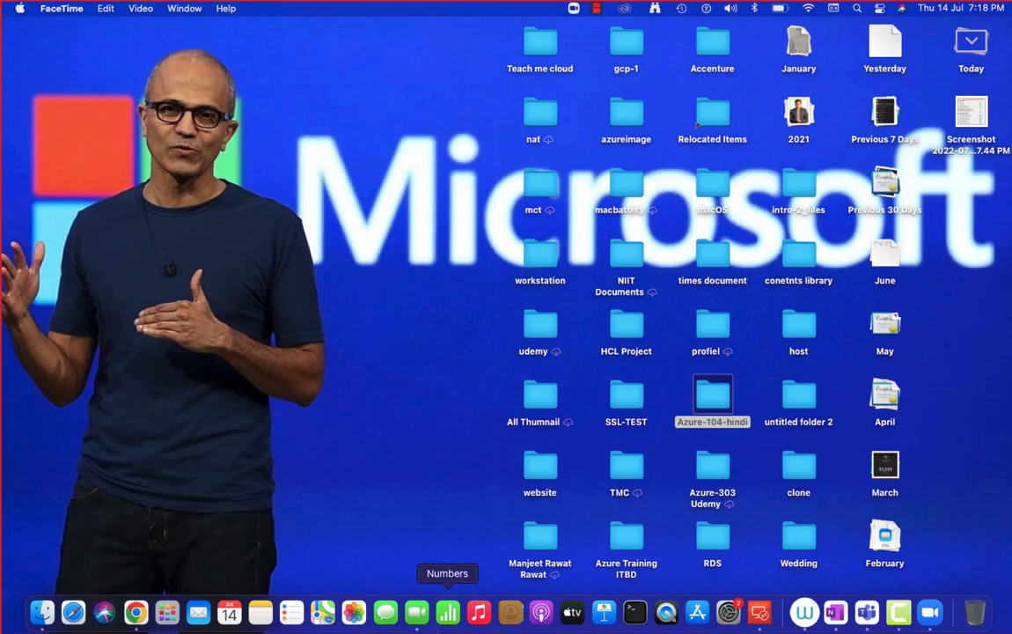
{"action": "key", "text": "ctrl+Right"}
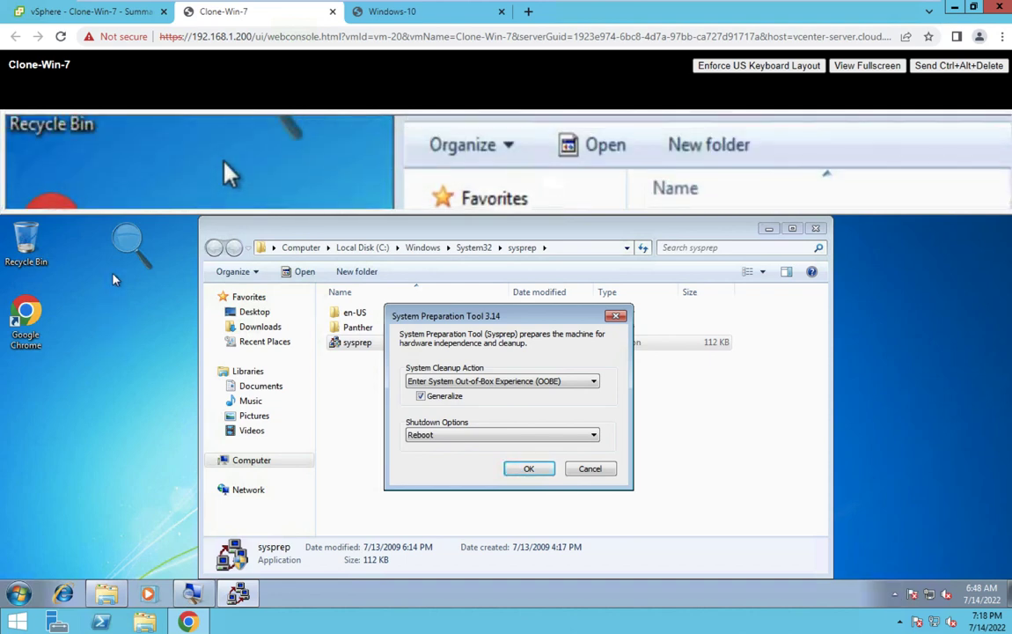
{"action": "left_click", "coordinate": [127, 245]}
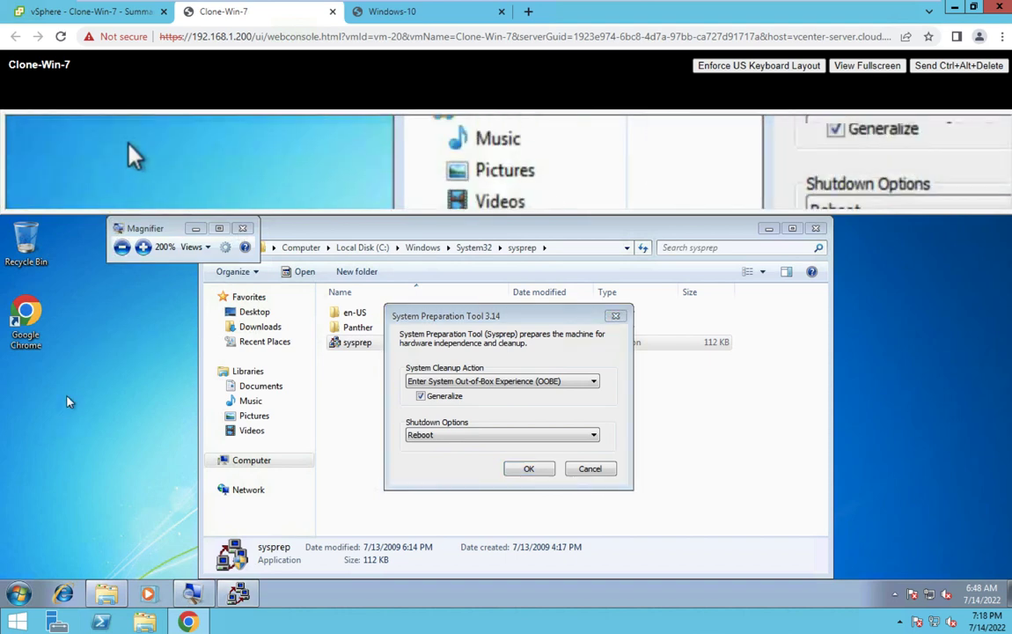
{"action": "left_click", "coordinate": [243, 229]}
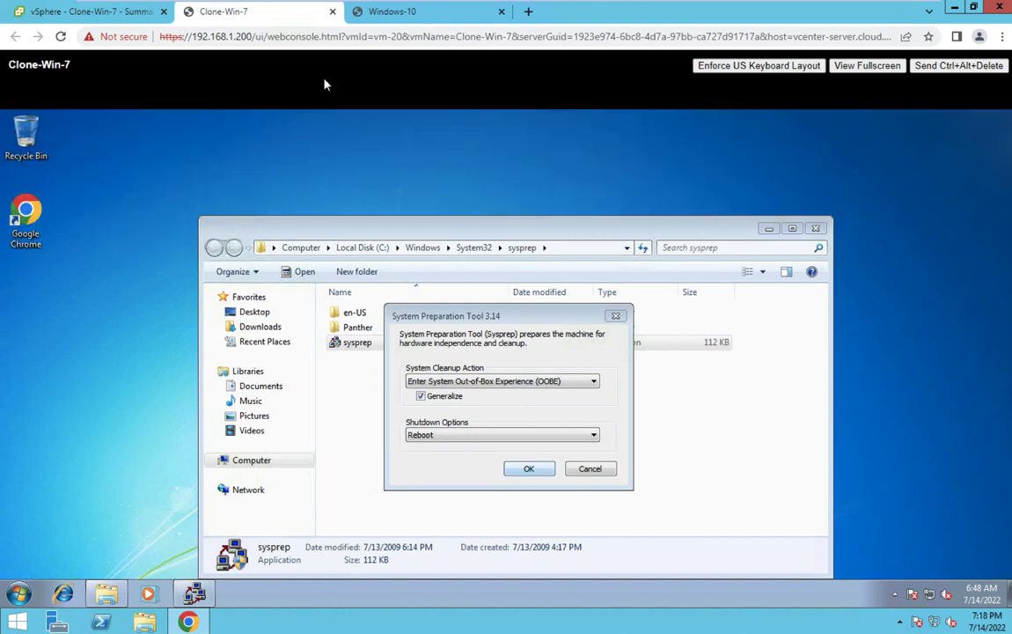
{"action": "key", "text": "Return"}
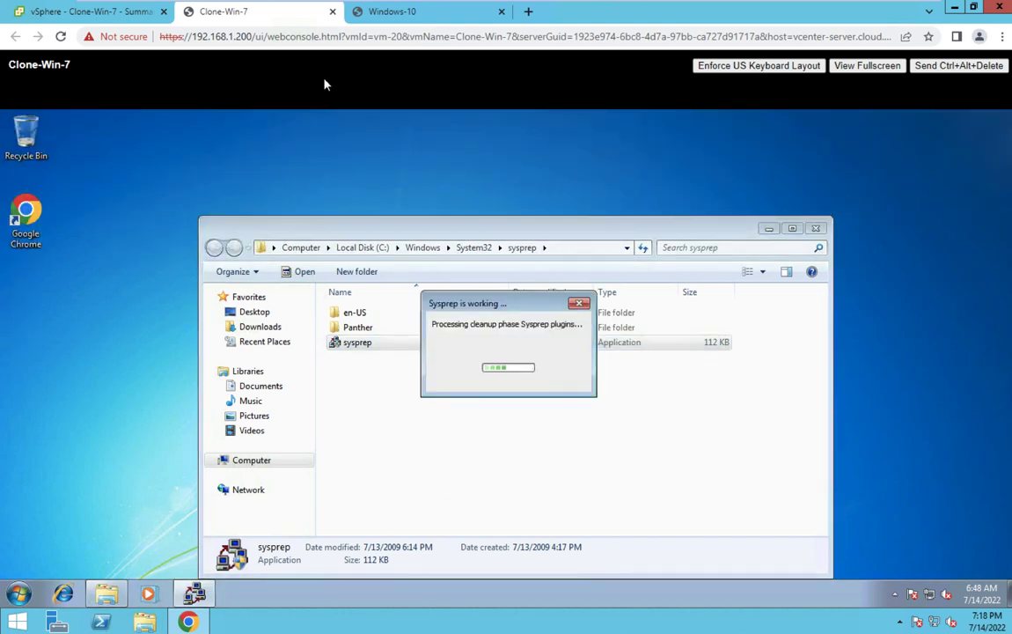
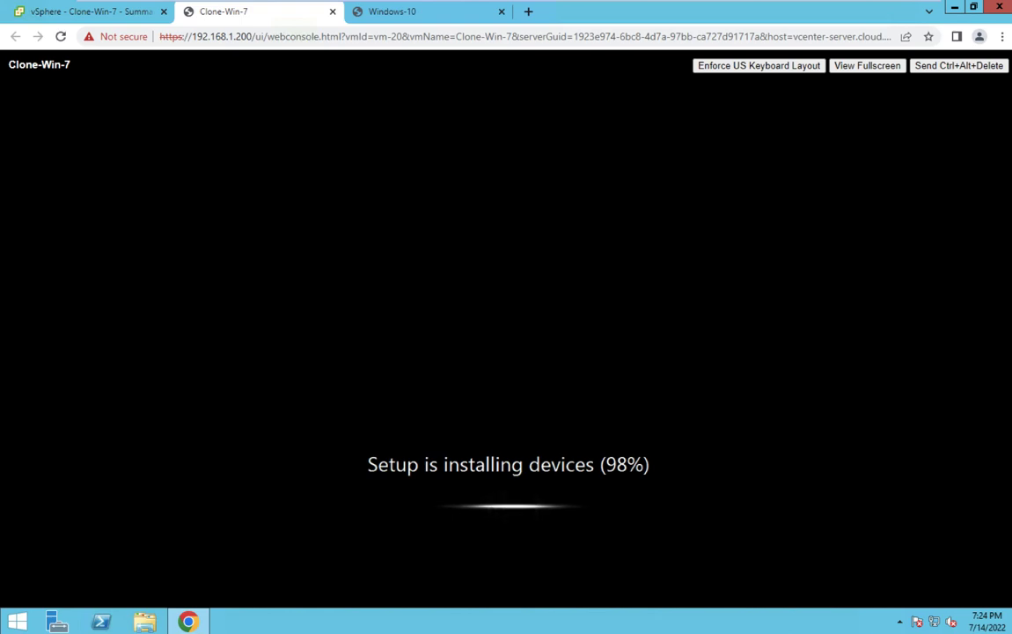
Close the FaceTime window and swipe between Spaces, ending on the Mac desktop.
{"action": "key", "text": "ctrl+Left"}
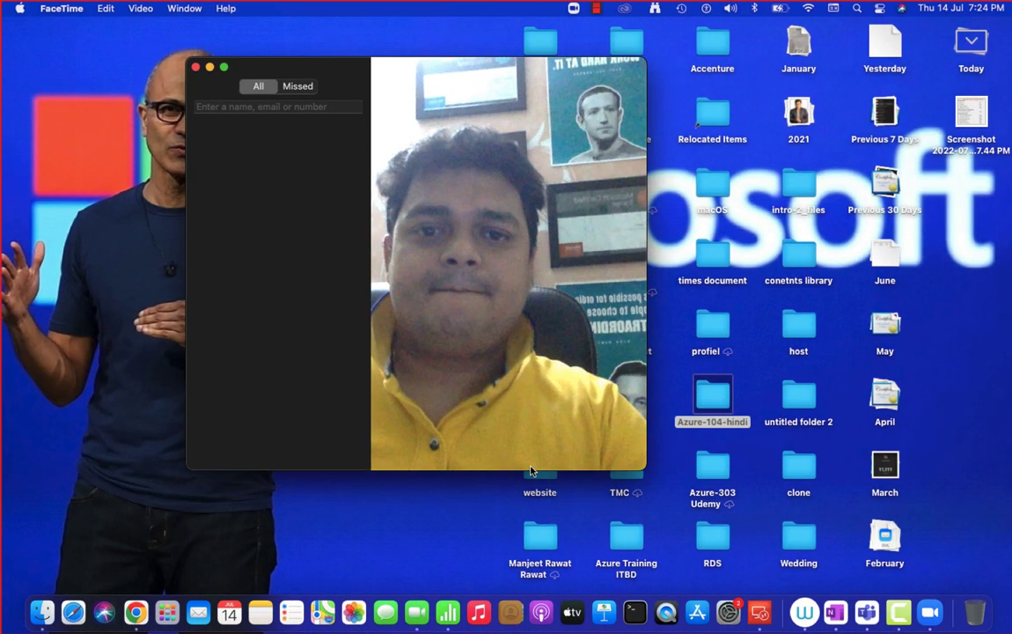
{"action": "left_click", "coordinate": [196, 67]}
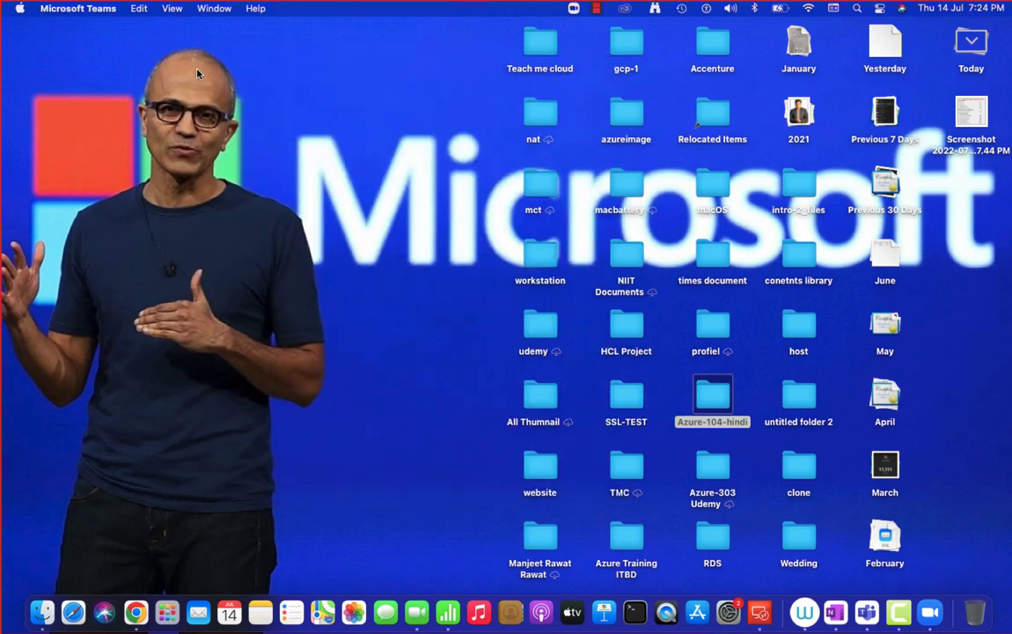
{"action": "key", "text": "ctrl+Right"}
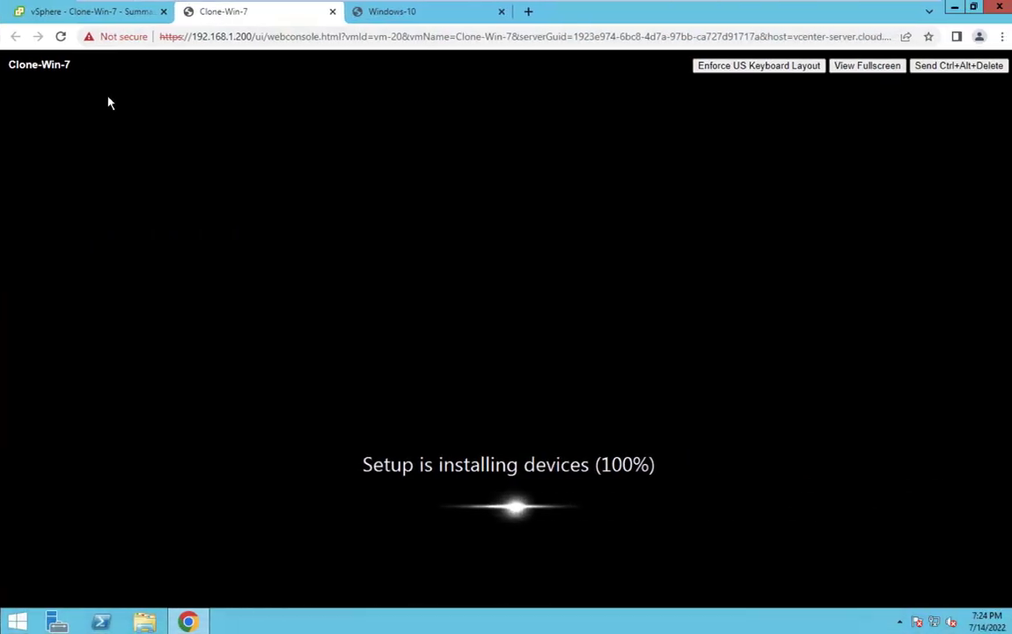
{"action": "key", "text": "ctrl+Right"}
{"action": "key", "text": "ctrl+Left"}
{"action": "key", "text": "ctrl+Left"}
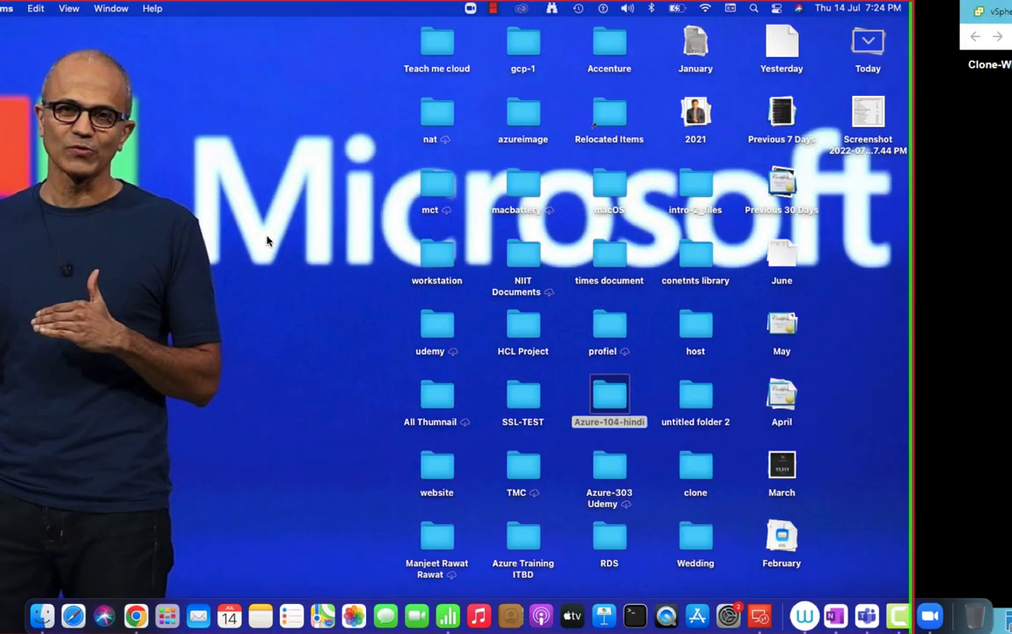
Swipe to the Teams meeting showing the Clone/Template OneNote sketch, then back to the Clone-Win-7 console.
{"action": "key", "text": "ctrl+Right"}
{"action": "key", "text": "ctrl+Right"}
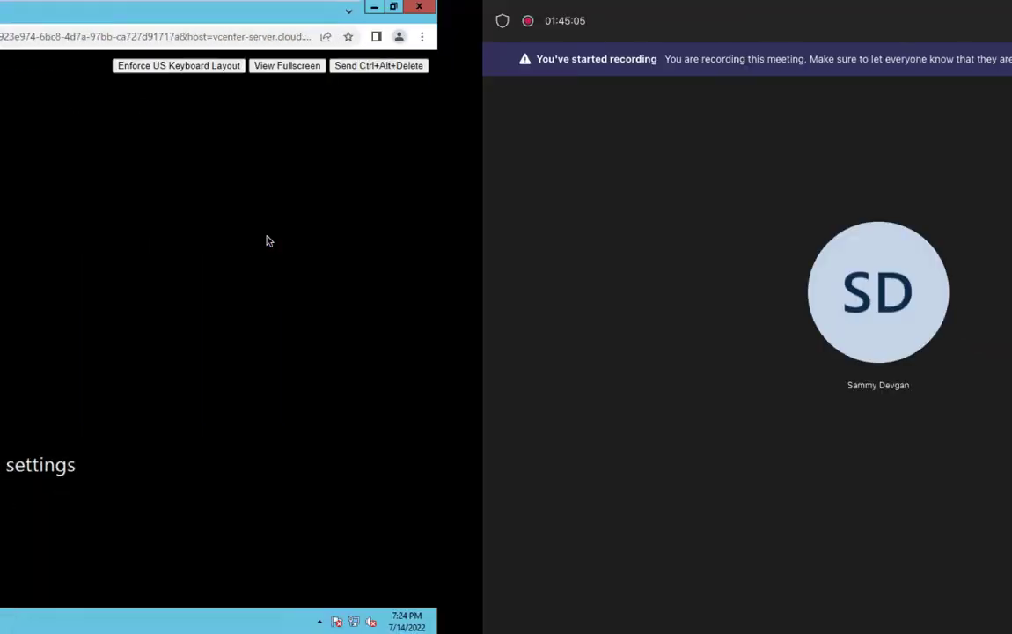
{"action": "key", "text": "ctrl+Left"}
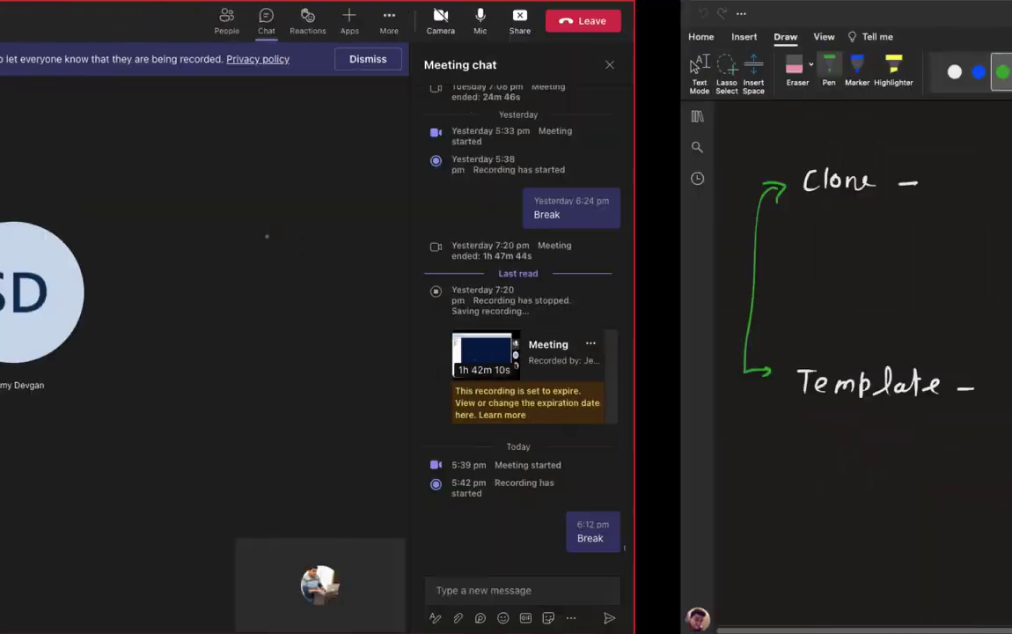
{"action": "key", "text": "ctrl+Left"}
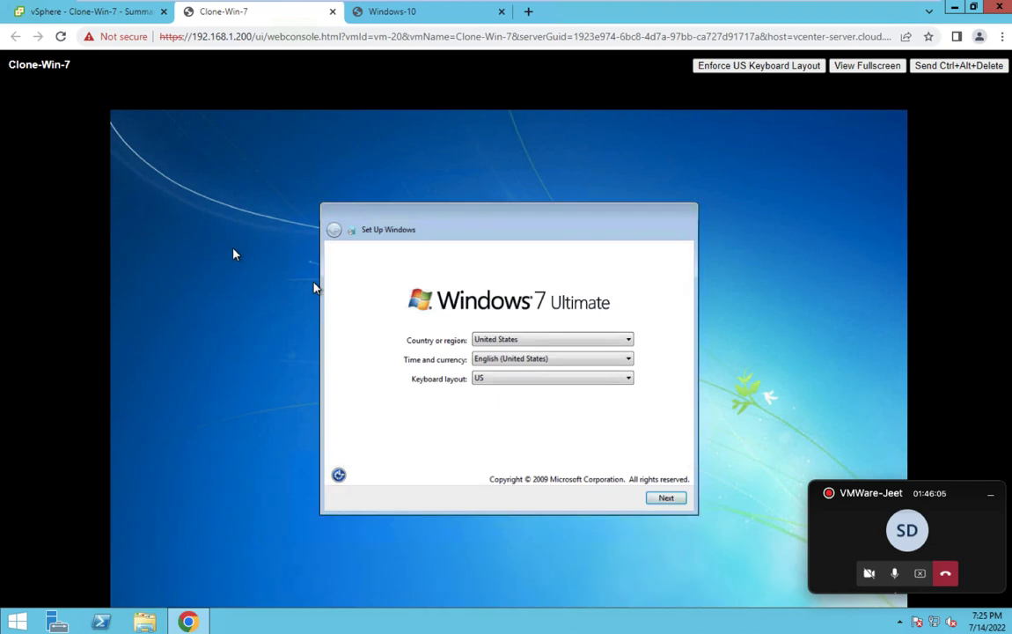
Accept the region settings and enter user name 'class', giving computer name class-PC.
{"action": "left_click", "coordinate": [666, 499]}
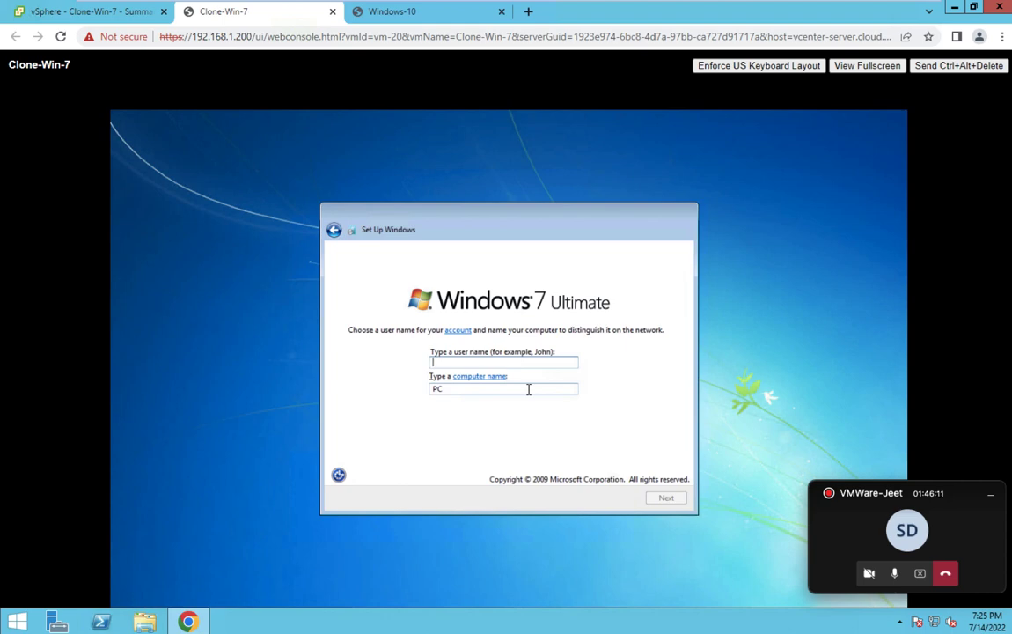
{"action": "type", "text": "class"}
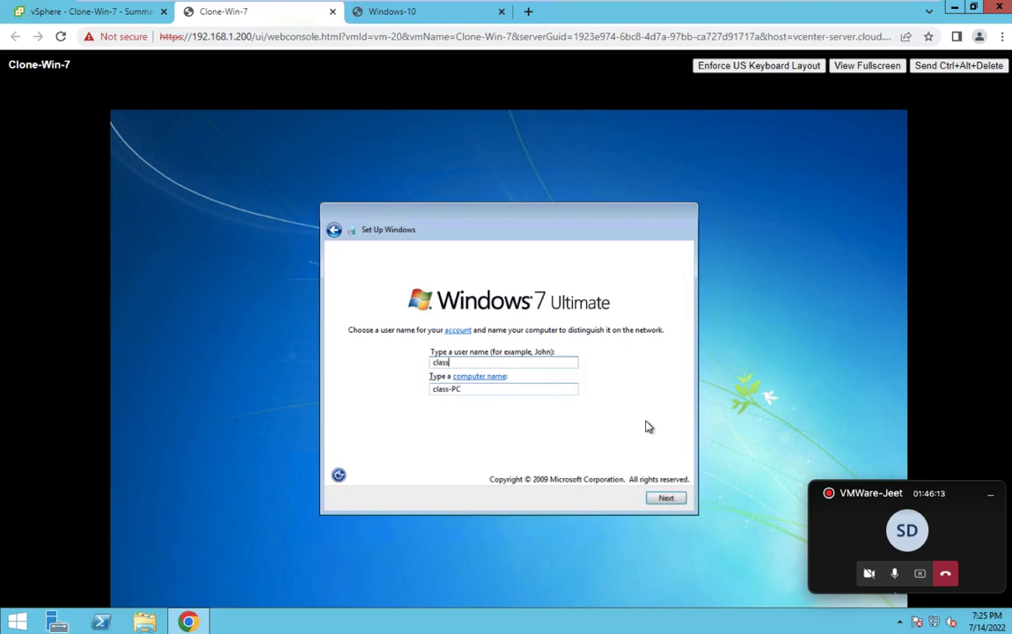
{"action": "left_click", "coordinate": [666, 499]}
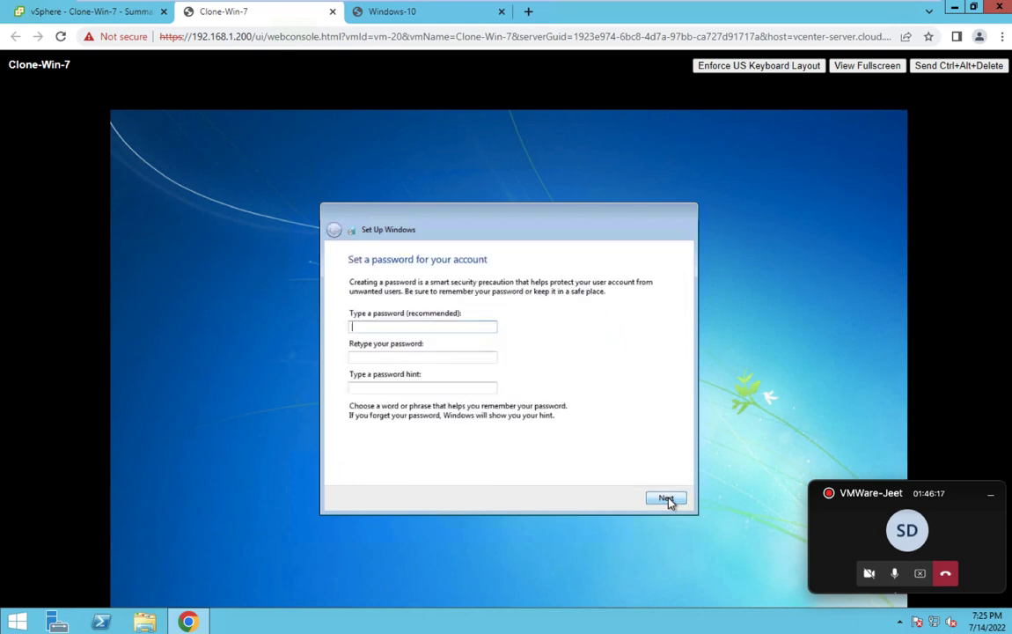
Enter the account password, confirm it, and add a password hint.
{"action": "type", "text": "•••••••••"}
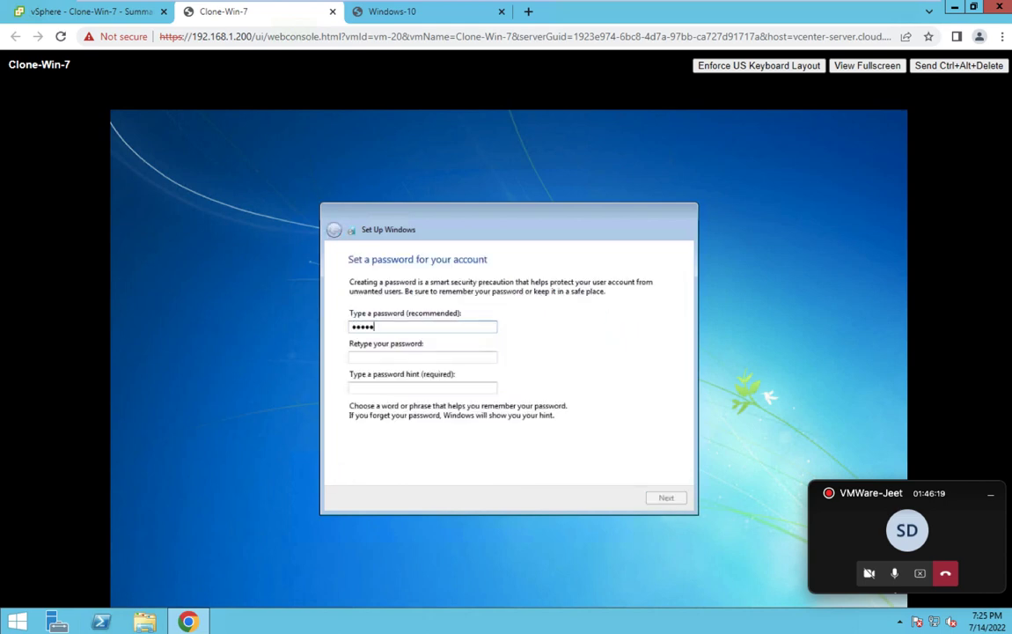
{"action": "key", "text": "Tab"}
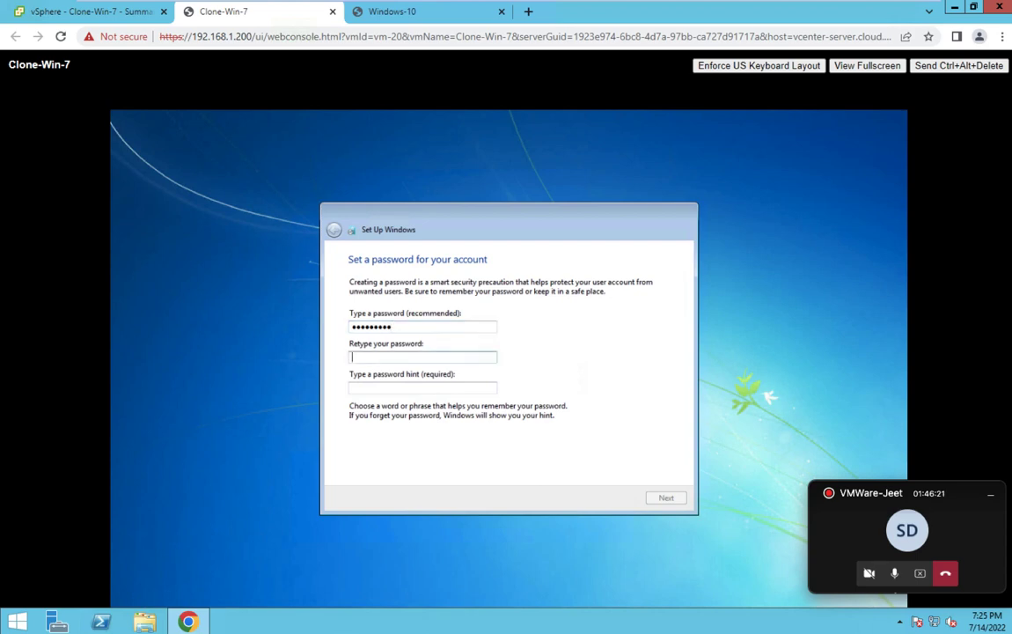
{"action": "type", "text": "•••••••••"}
{"action": "key", "text": "Tab"}
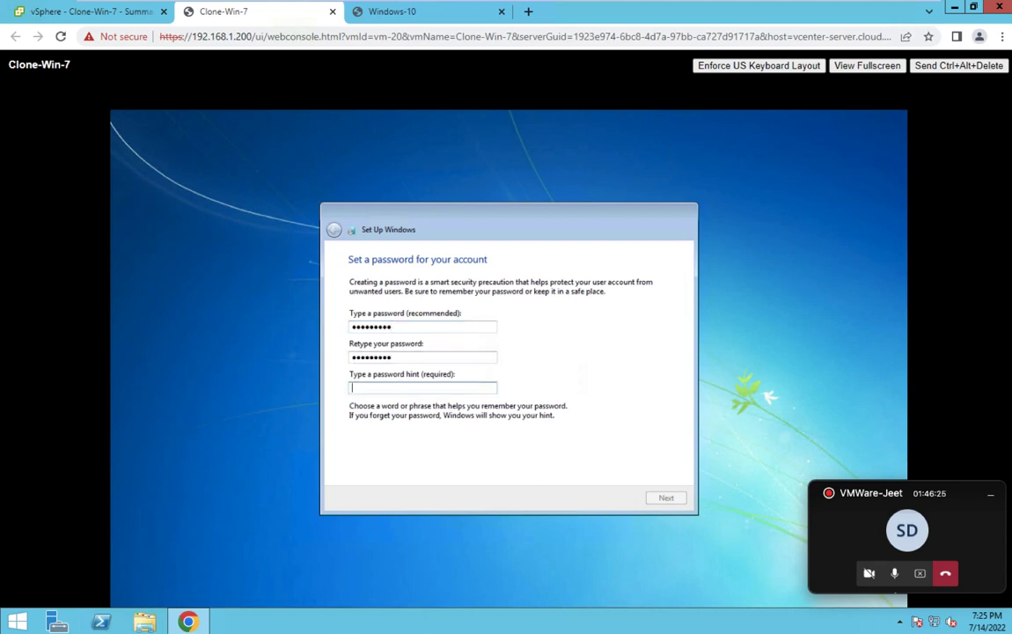
{"action": "type", "text": "cloud"}
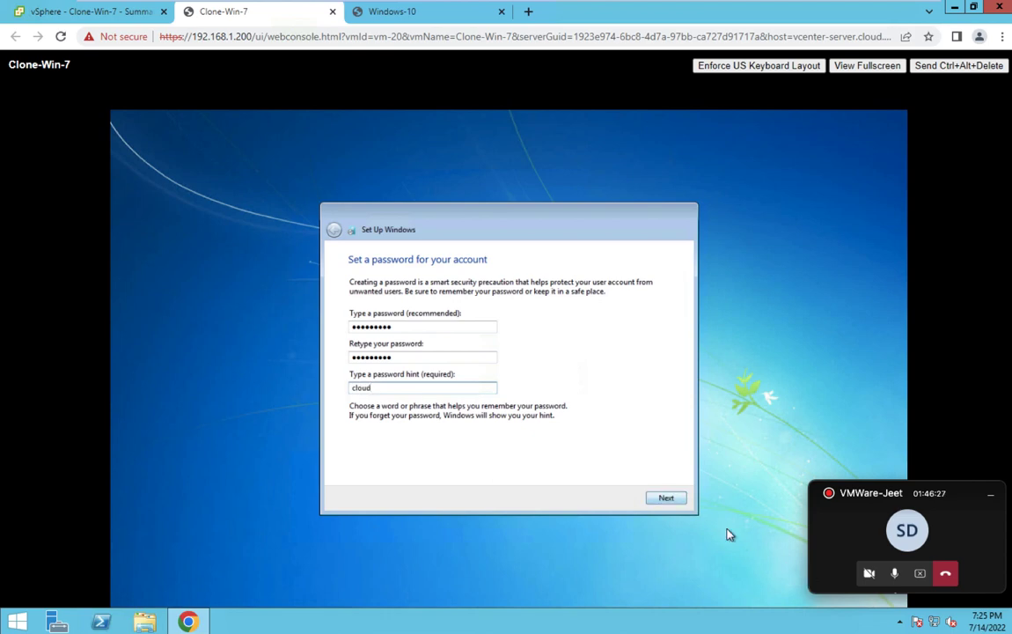
Skip the product key, accept the license, postpone updates, keep date/time, and choose Public network.
{"action": "left_click", "coordinate": [675, 499]}
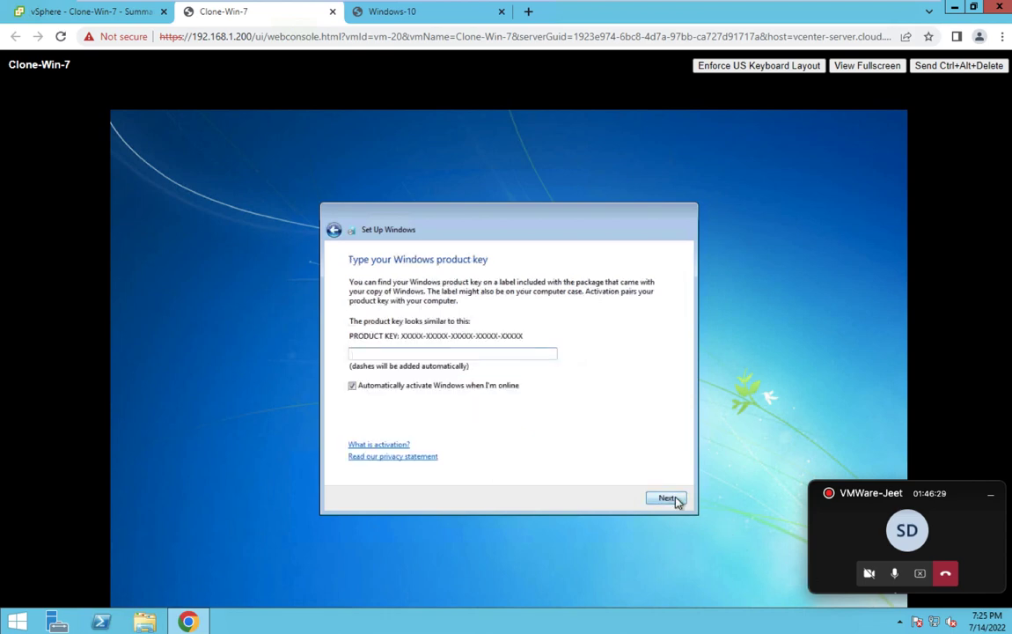
{"action": "left_click", "coordinate": [669, 499]}
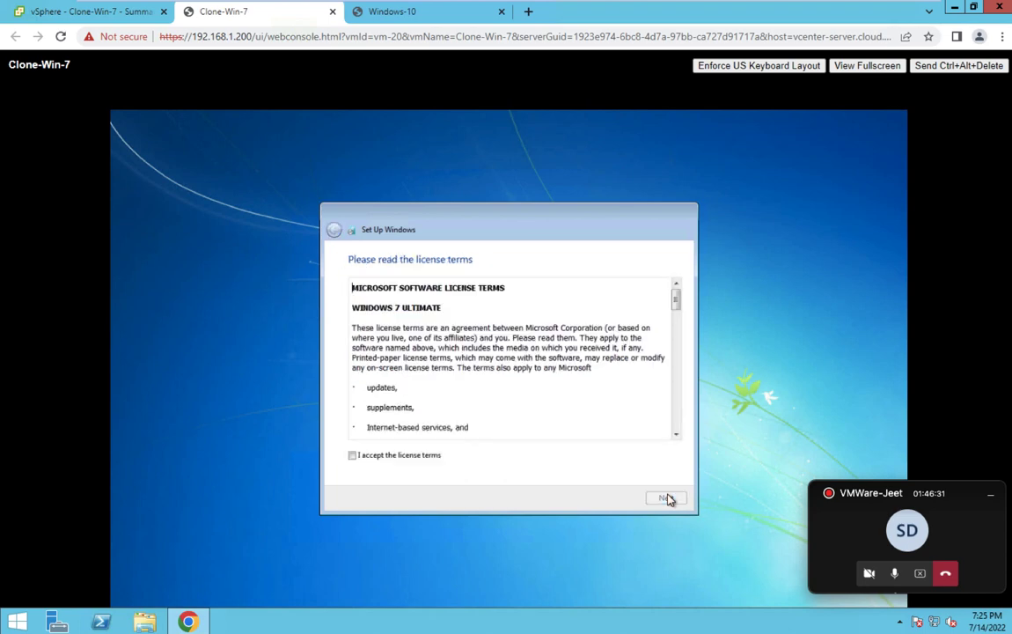
{"action": "left_click", "coordinate": [374, 457]}
{"action": "left_click", "coordinate": [664, 498]}
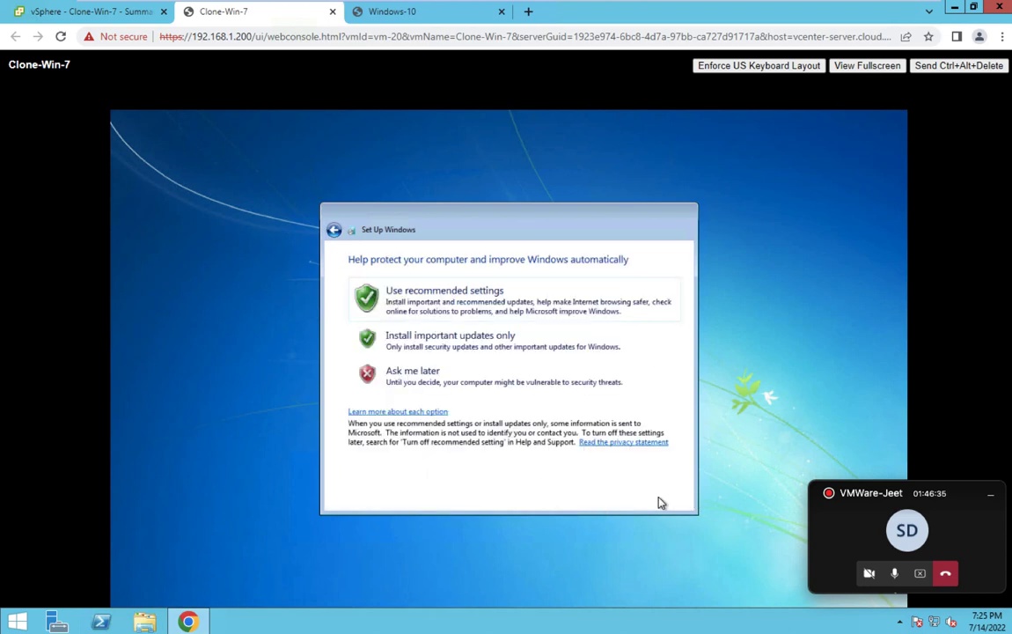
{"action": "left_click", "coordinate": [370, 377]}
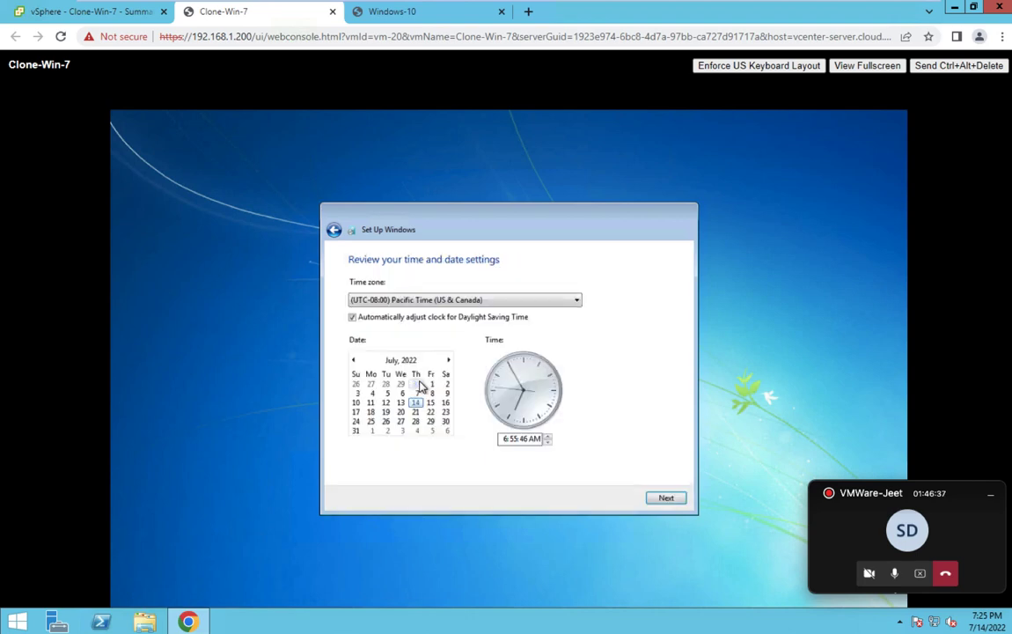
{"action": "left_click", "coordinate": [666, 498]}
{"action": "left_click", "coordinate": [522, 440]}
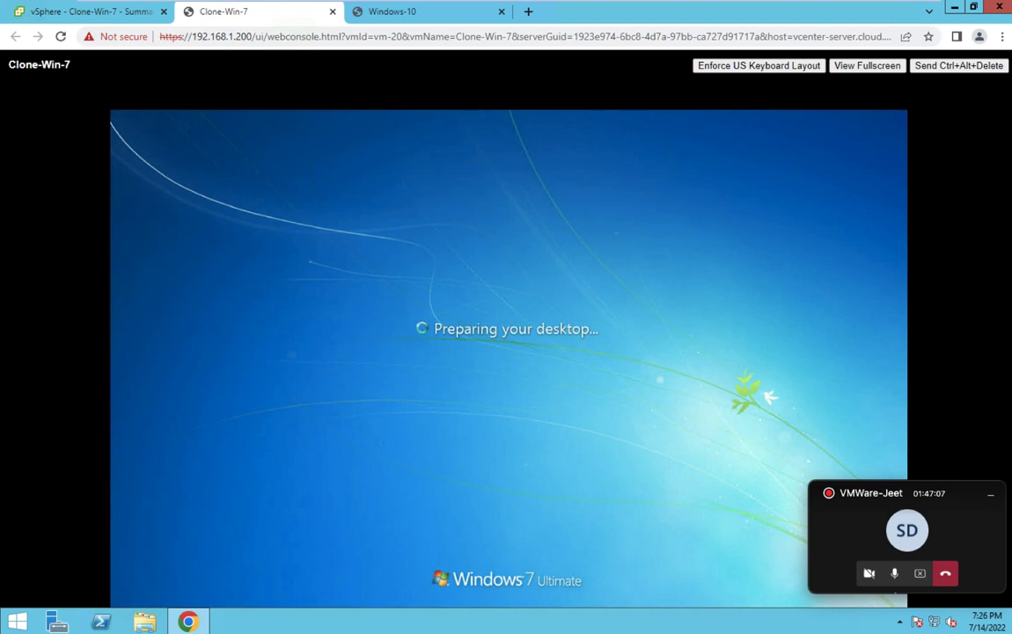
Open a Command Prompt in Clone-Win-7 by searching cmd from the Start menu.
{"action": "left_click", "coordinate": [410, 12]}
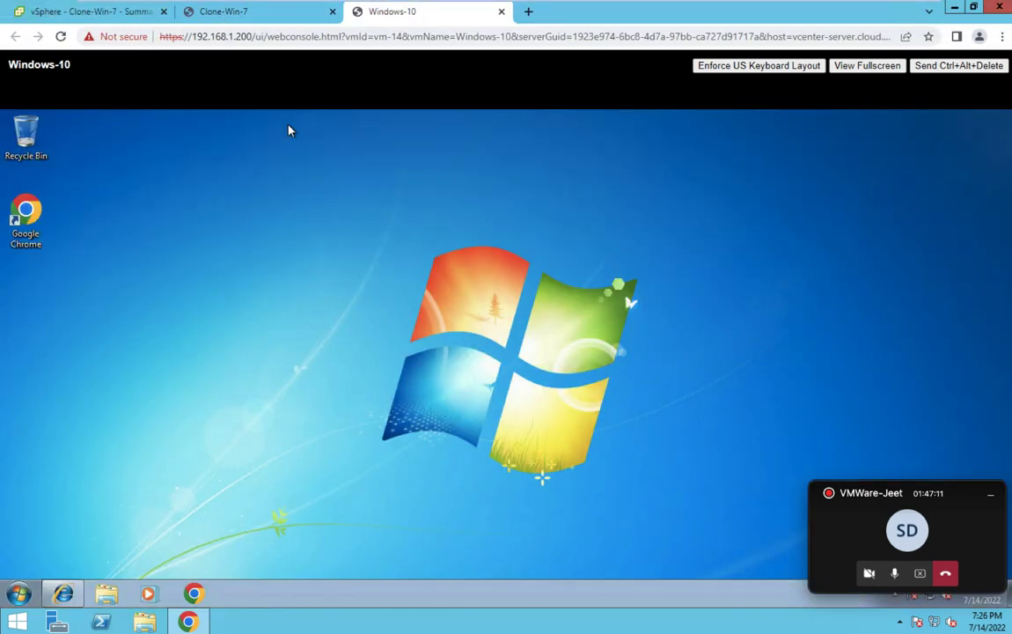
{"action": "left_click", "coordinate": [269, 14]}
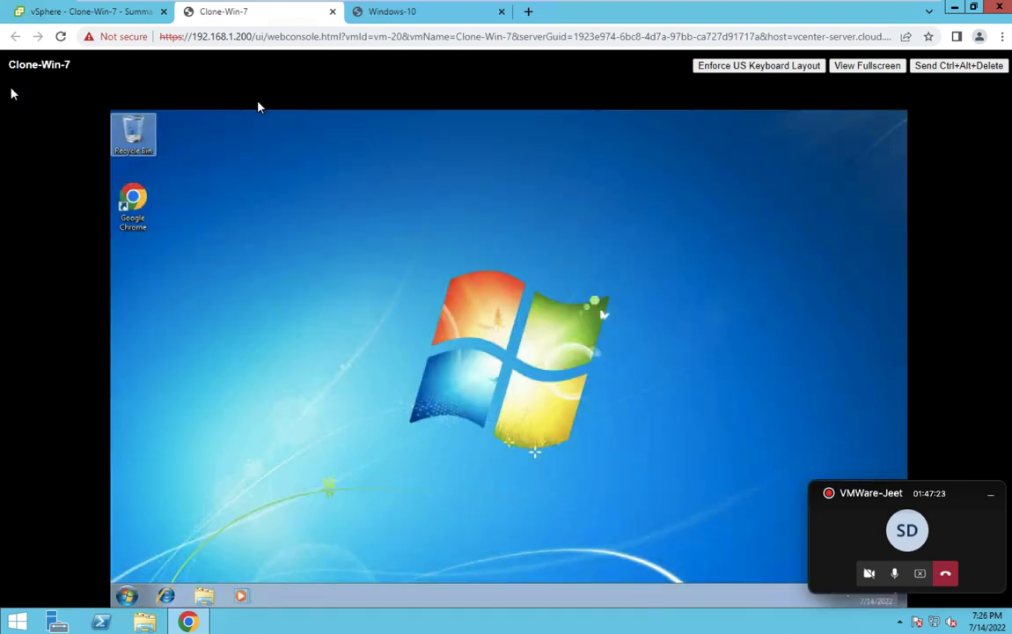
{"action": "left_click", "coordinate": [126, 596]}
{"action": "left_click", "coordinate": [167, 562]}
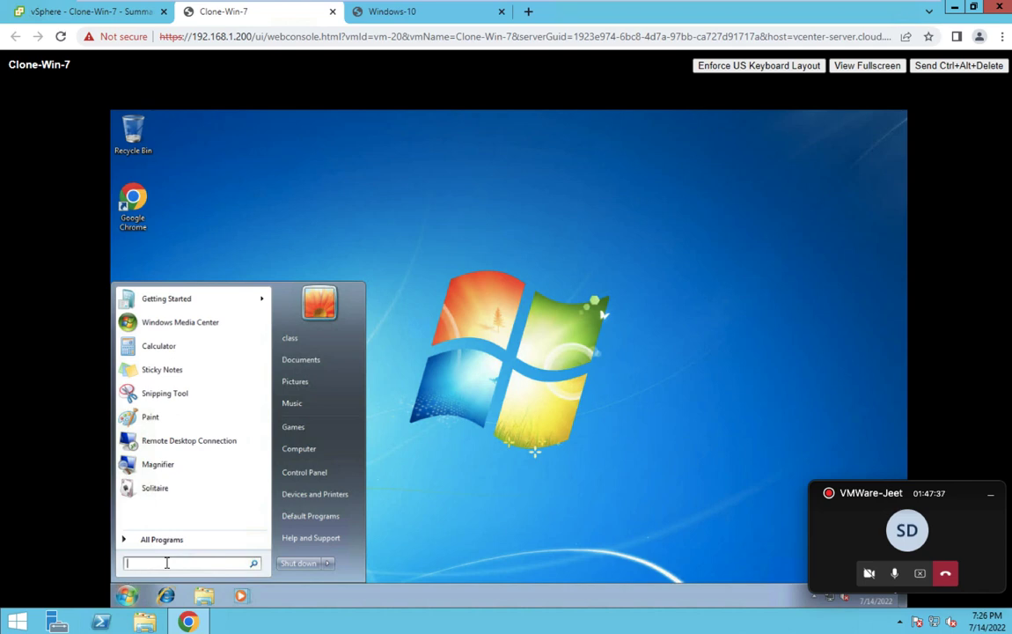
{"action": "type", "text": "cmd"}
{"action": "key", "text": "Return"}
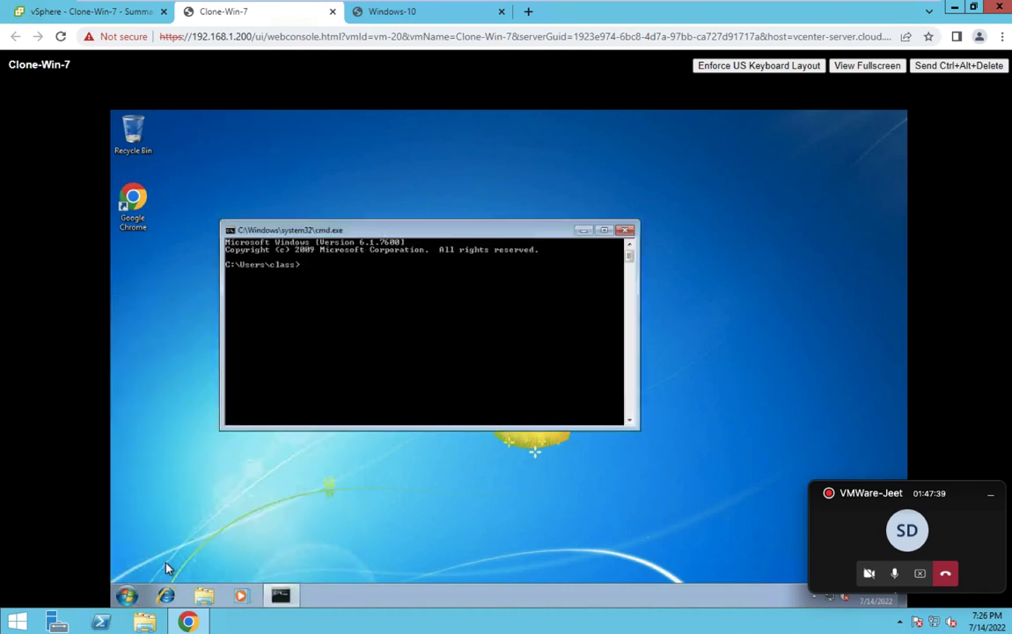
{"action": "type", "text": "hostname"}
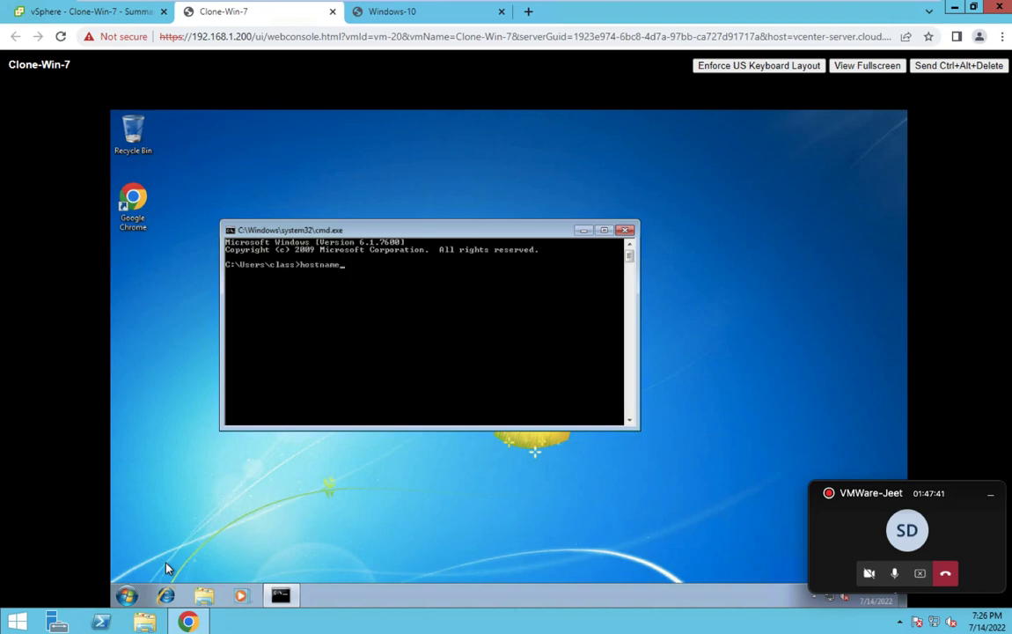
{"action": "key", "text": "Return"}
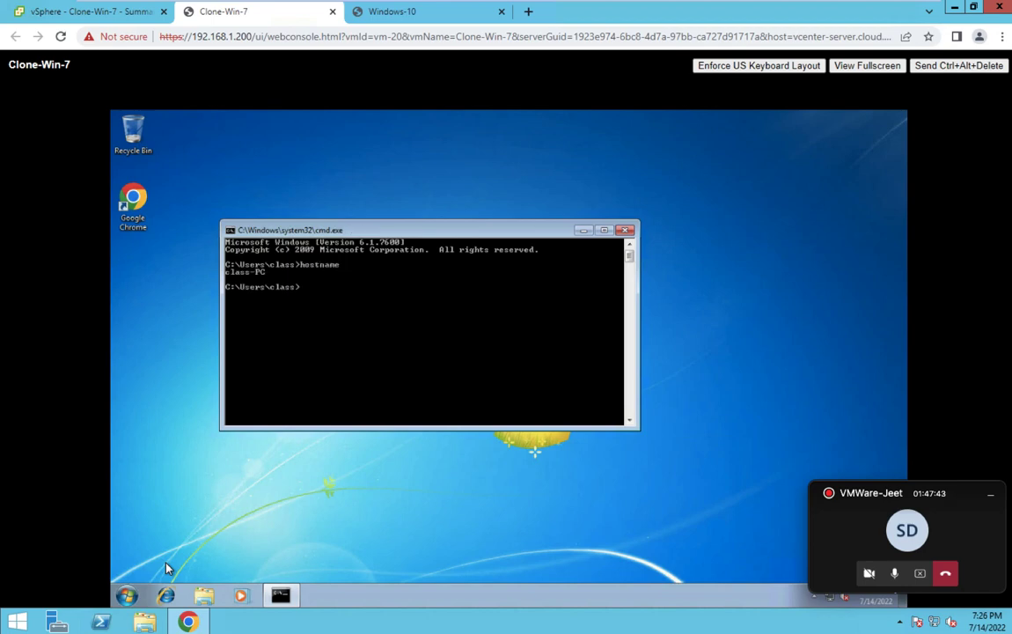
{"action": "type", "text": "getmac"}
{"action": "key", "text": "Return"}
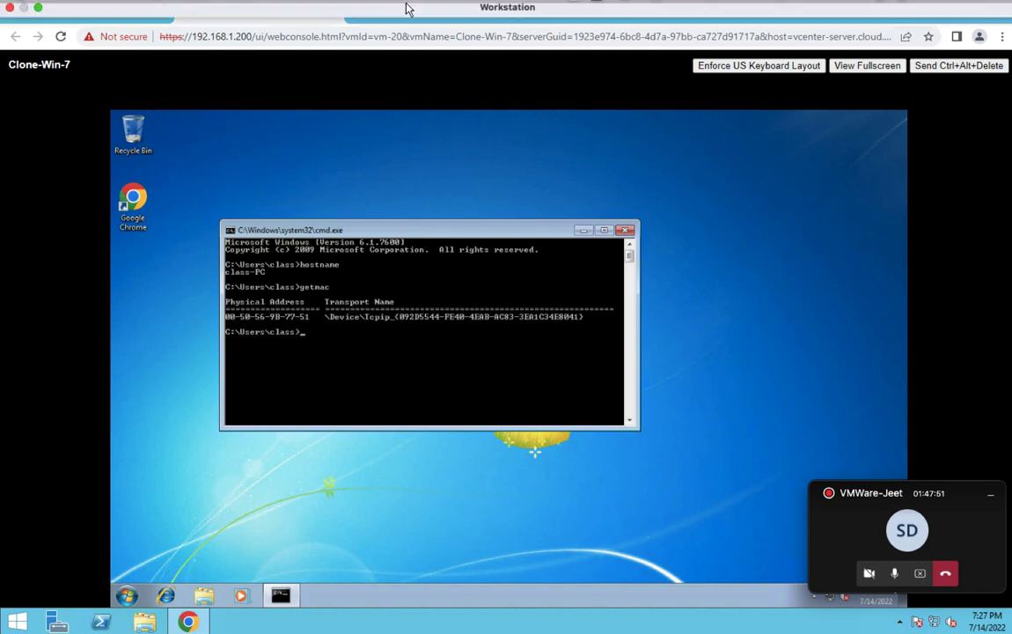
Run getmac in a Command Prompt on the Windows-10 VM, showing MAC 00-0C-29-17-00-5B.
{"action": "left_click", "coordinate": [412, 19]}
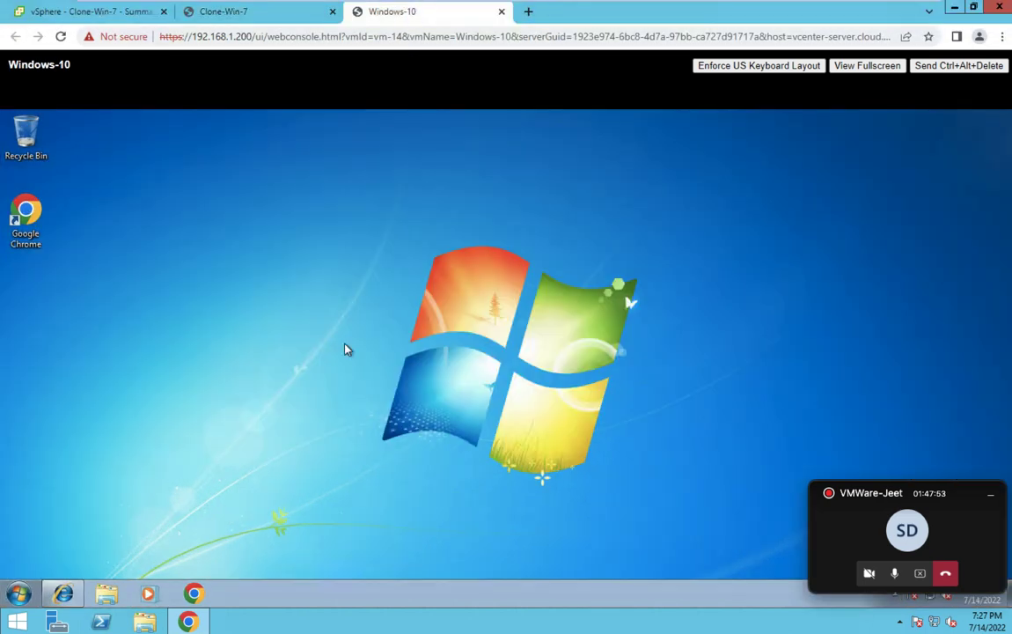
{"action": "left_click", "coordinate": [19, 594]}
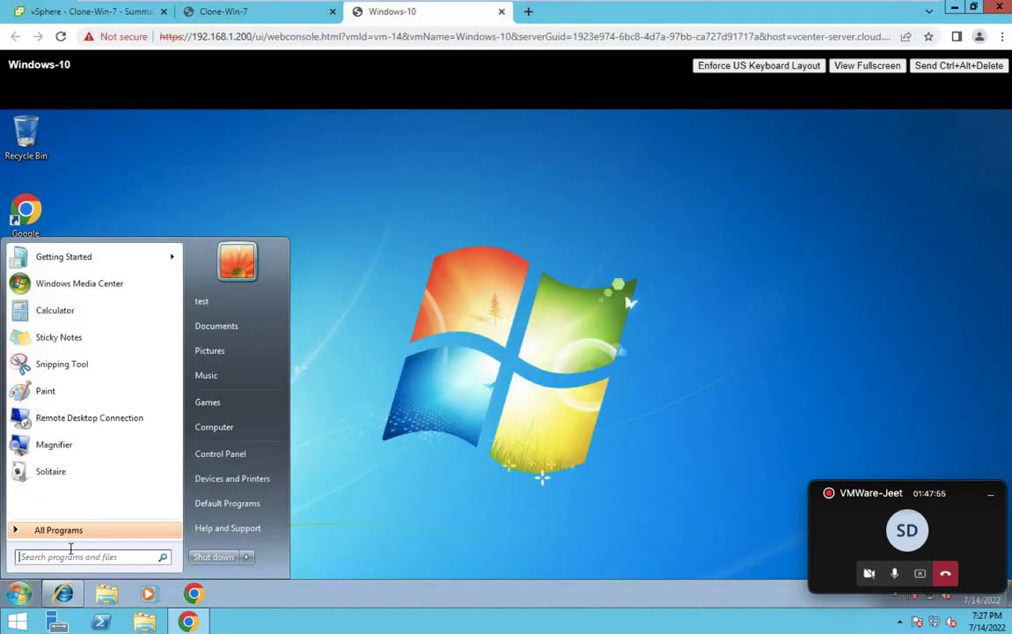
{"action": "type", "text": "cmd'"}
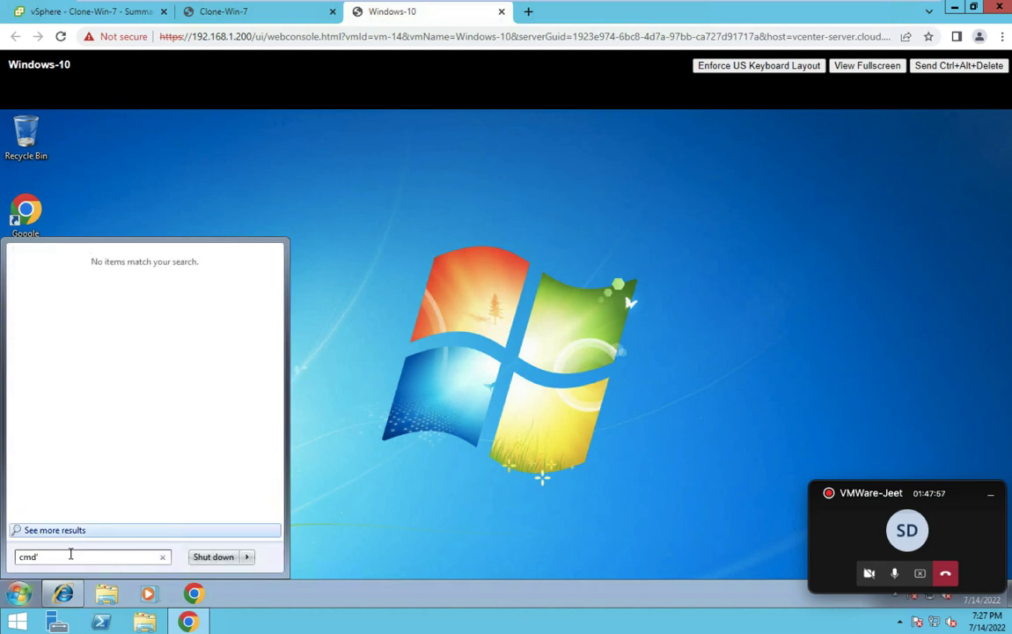
{"action": "key", "text": "BackSpace"}
{"action": "key", "text": "Return"}
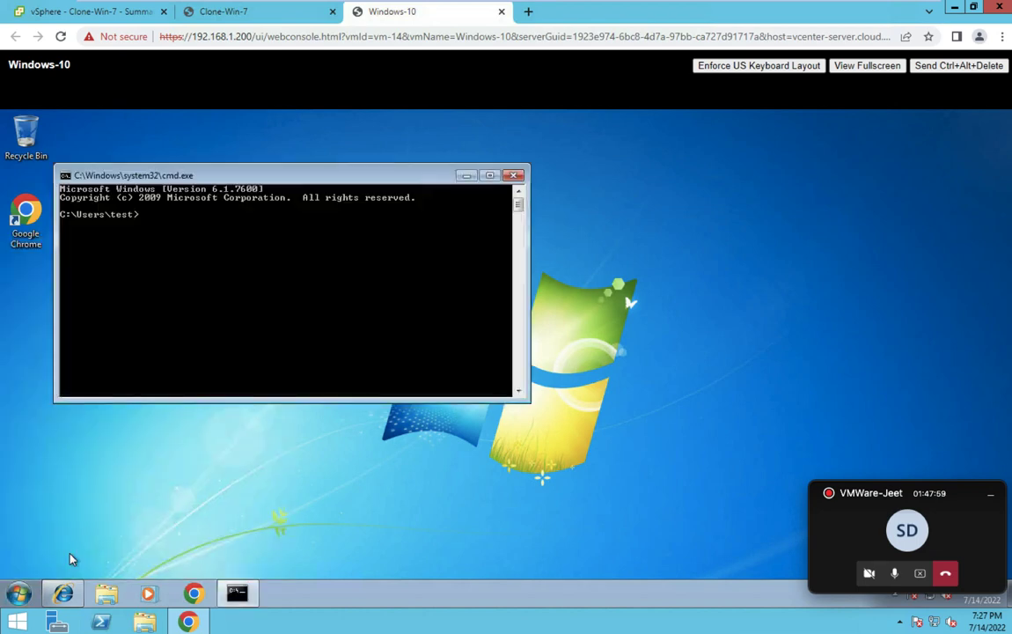
{"action": "type", "text": "getmac"}
{"action": "key", "text": "Return"}
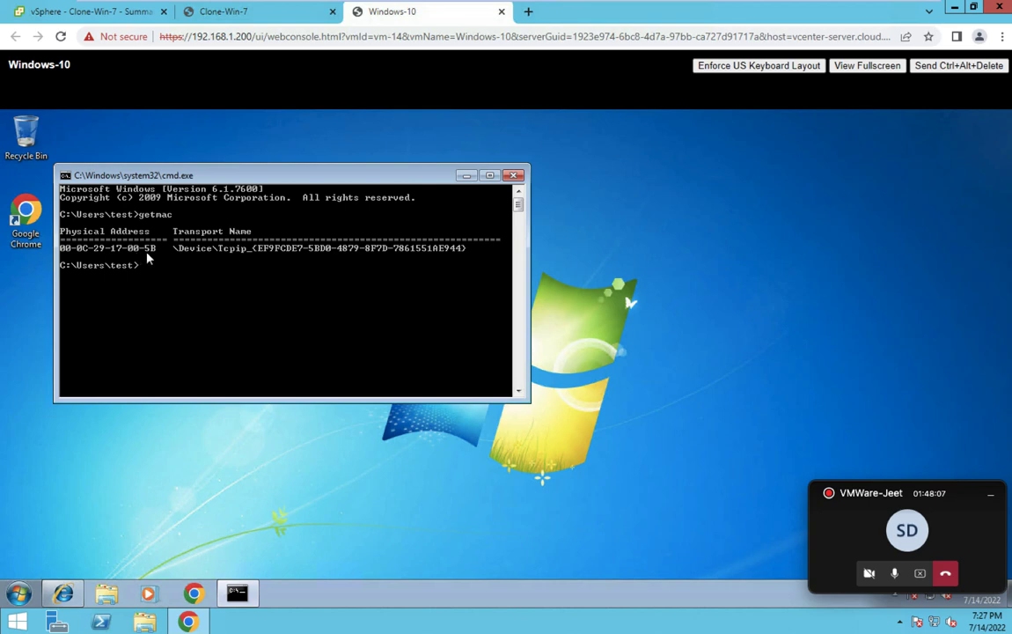
Compare with the clone's MAC, end the Teams call, and go to the Mac desktop to stop recording.
{"action": "left_click", "coordinate": [250, 13]}
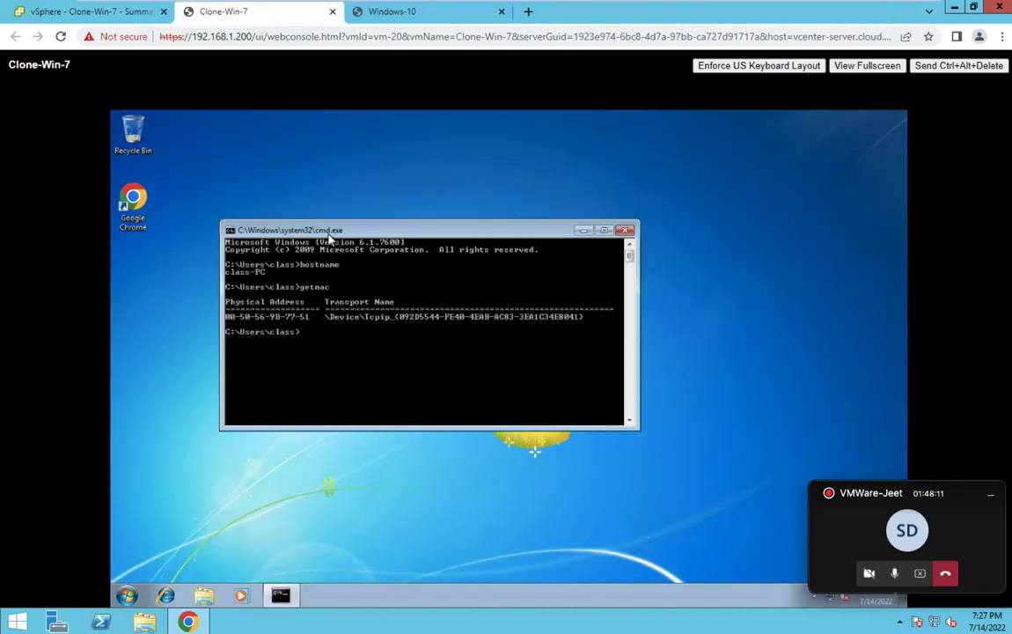
{"action": "left_click", "coordinate": [387, 11]}
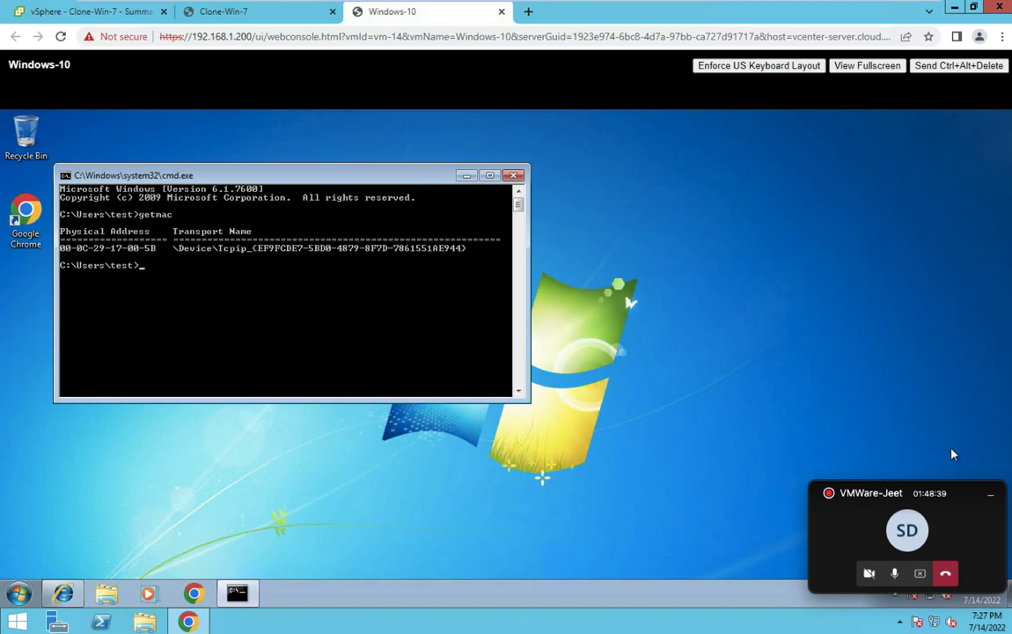
{"action": "left_click", "coordinate": [947, 573]}
{"action": "key", "text": "ctrl+Left"}
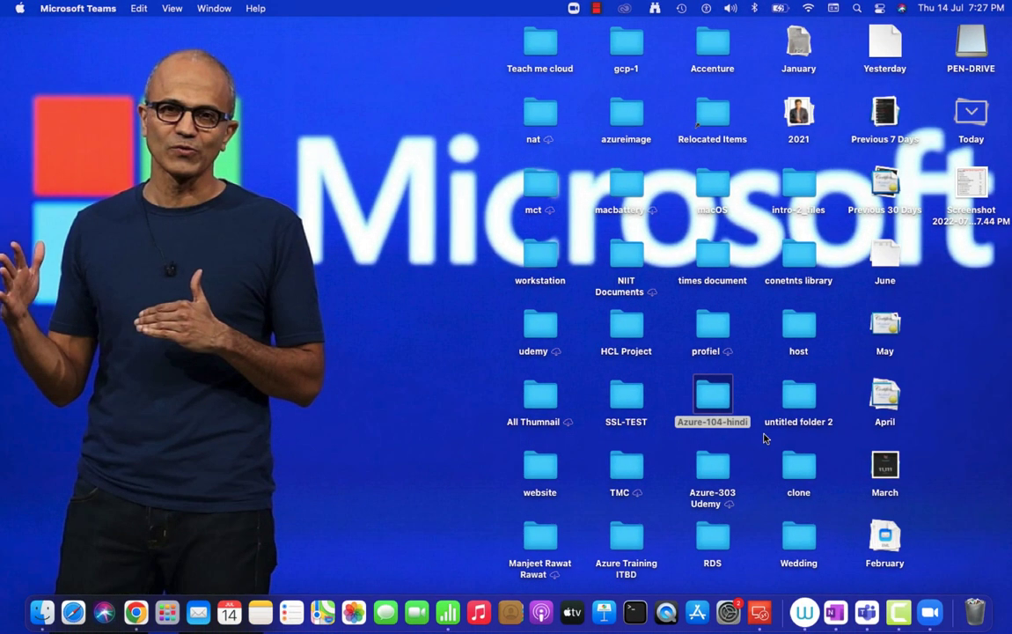
{"action": "right_click", "coordinate": [899, 611]}
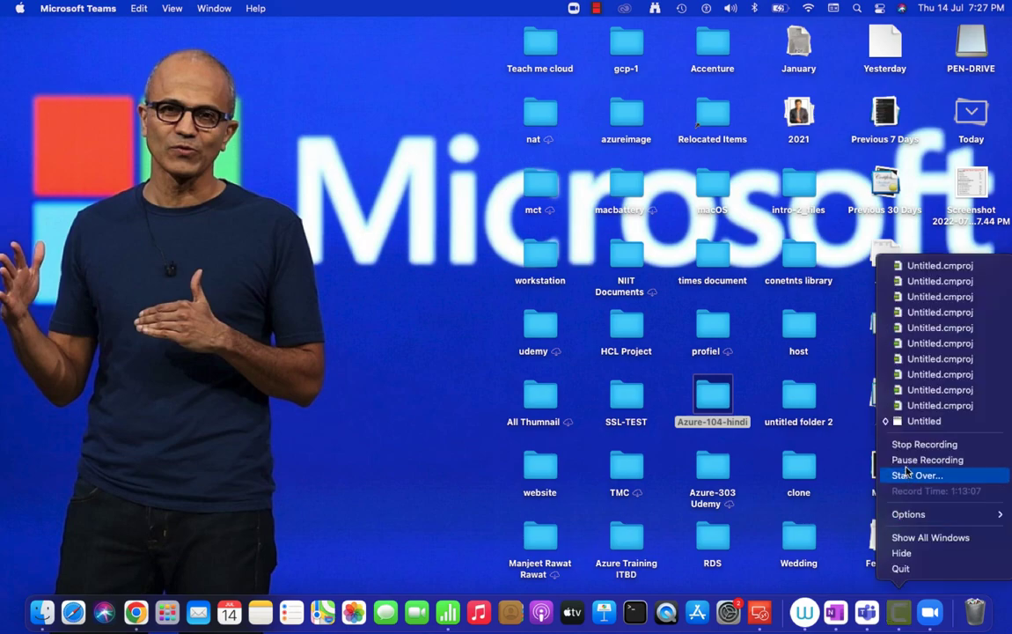